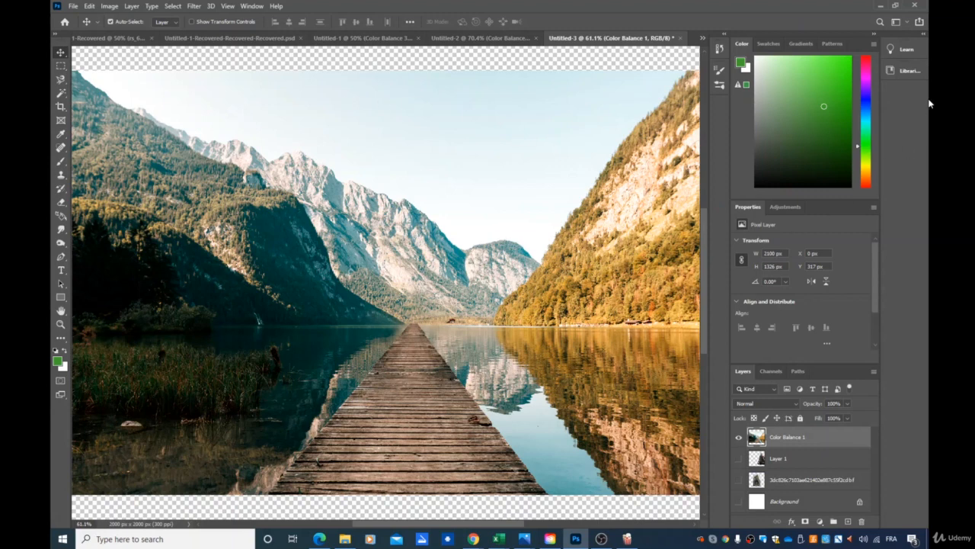
- Switch to Untitled-2, preview the lake house photo with and without the Color Balance 1 layer, and return to Untitled-3
click(485, 37)
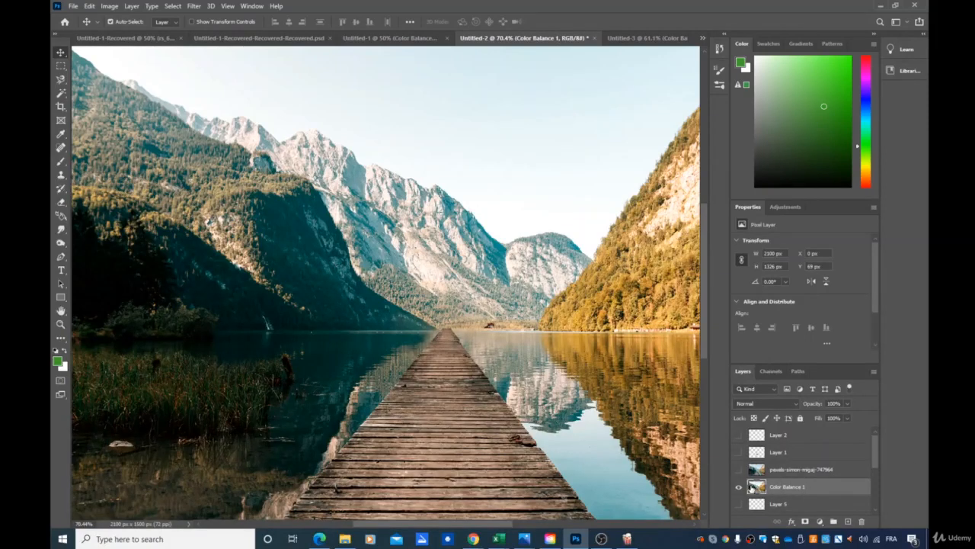
scroll(810, 477, down, 3)
click(809, 470)
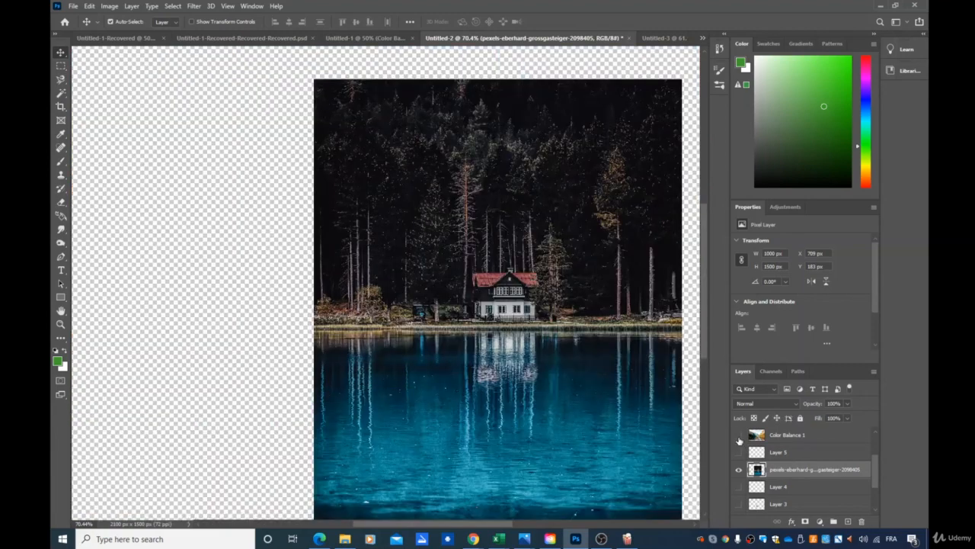
click(737, 436)
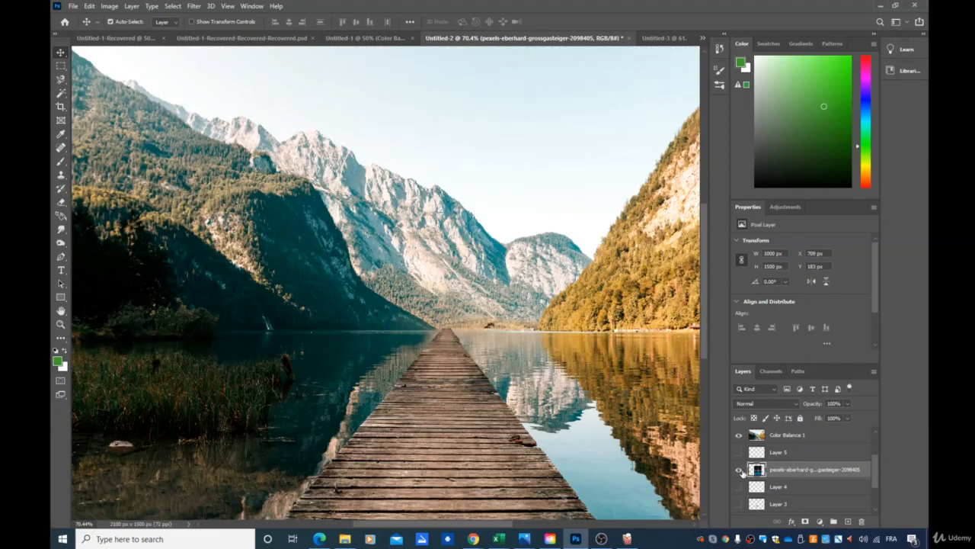
click(663, 38)
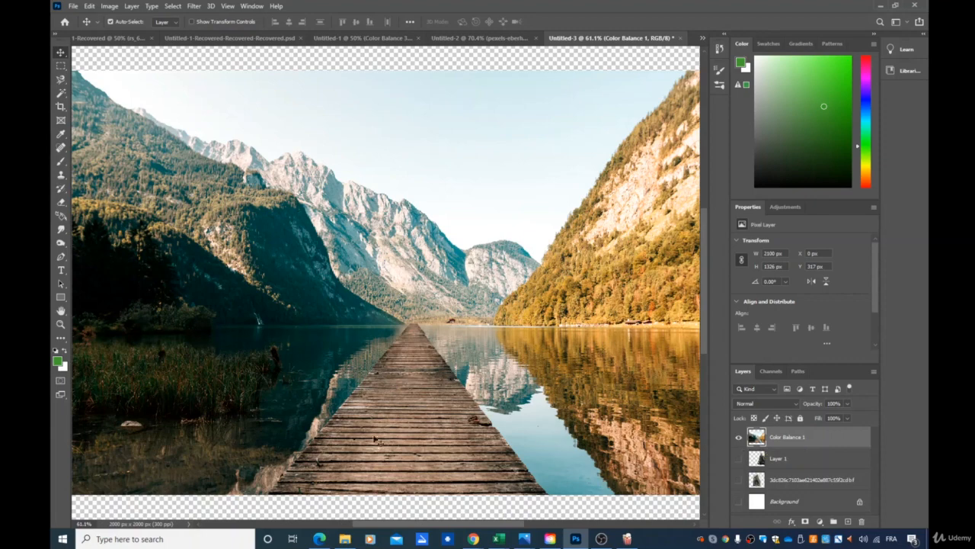
- Hide the Color Balance 1 landscape layer and show the original Hulk photo layer
click(739, 438)
click(737, 479)
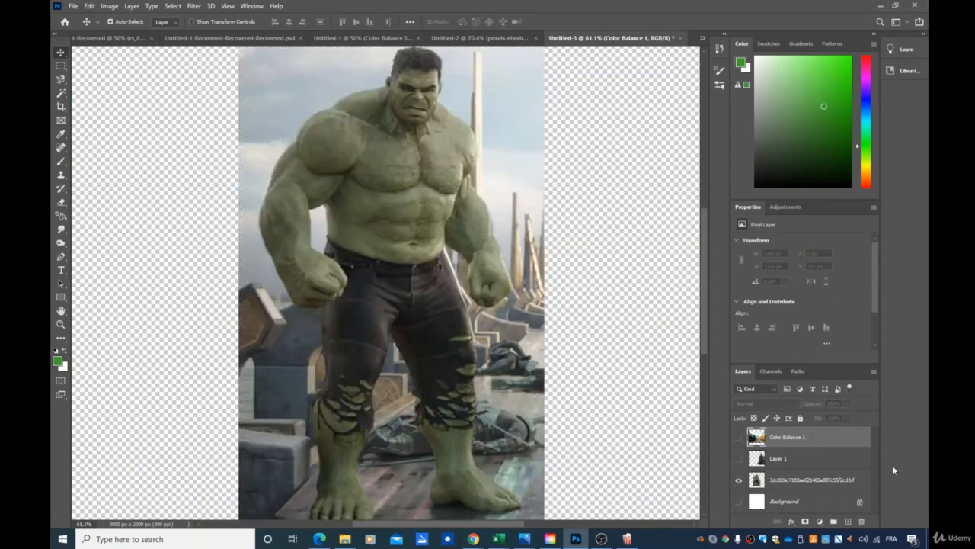
- Preview Layer 1 with Thor and the Color Balance 1 landscape over the Hulk photo, hiding each again
click(739, 459)
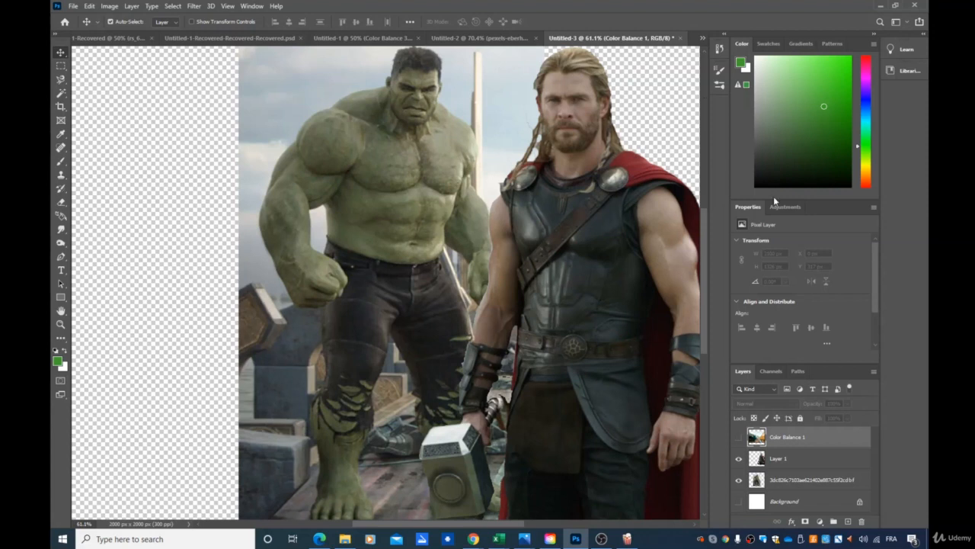
click(738, 459)
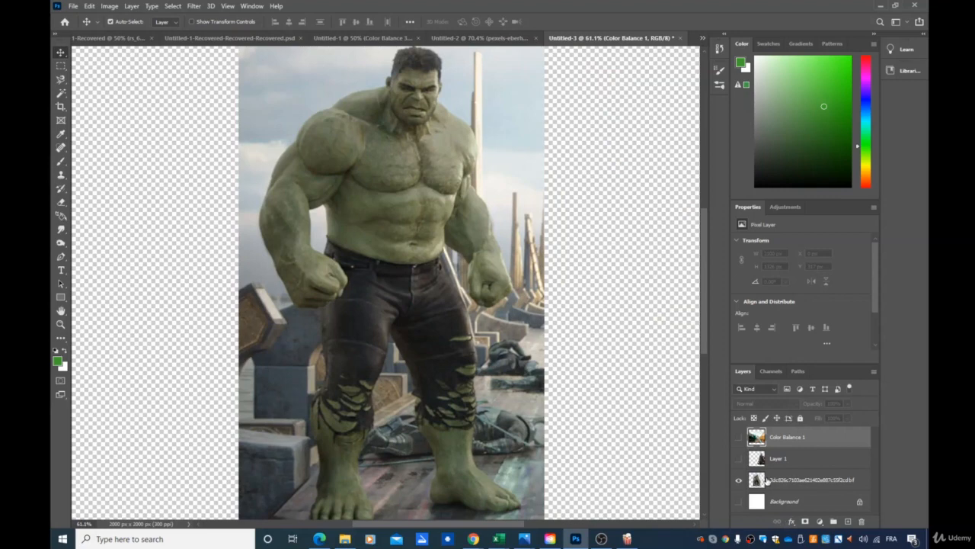
click(739, 436)
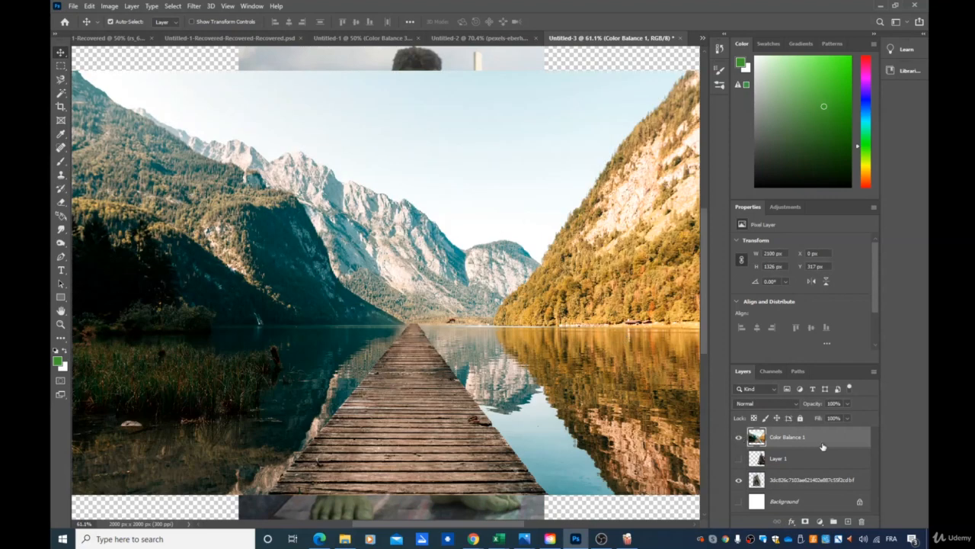
click(739, 436)
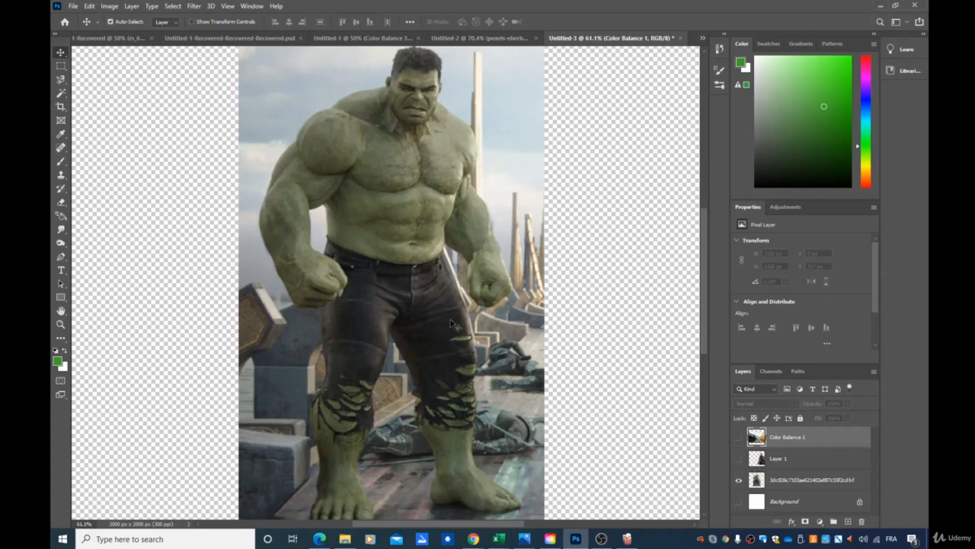
click(737, 459)
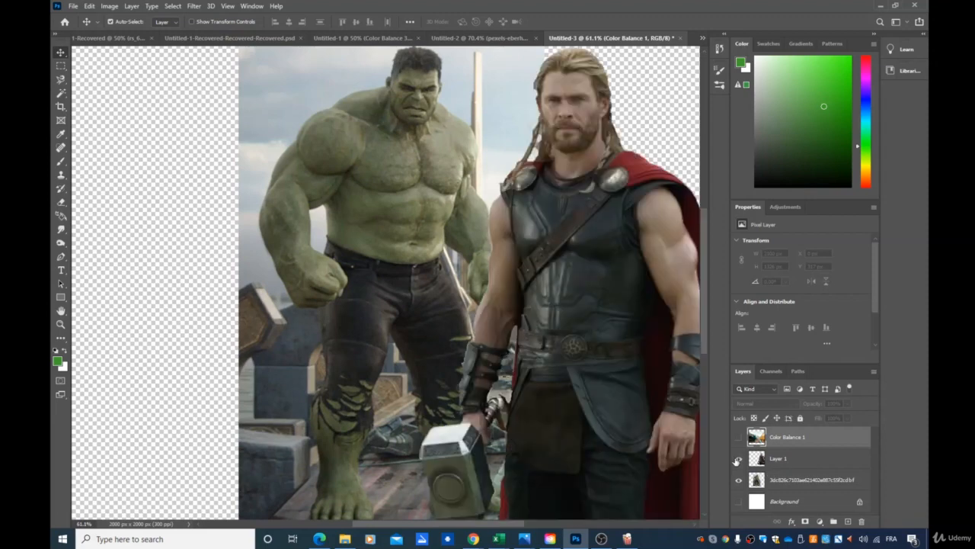
click(737, 458)
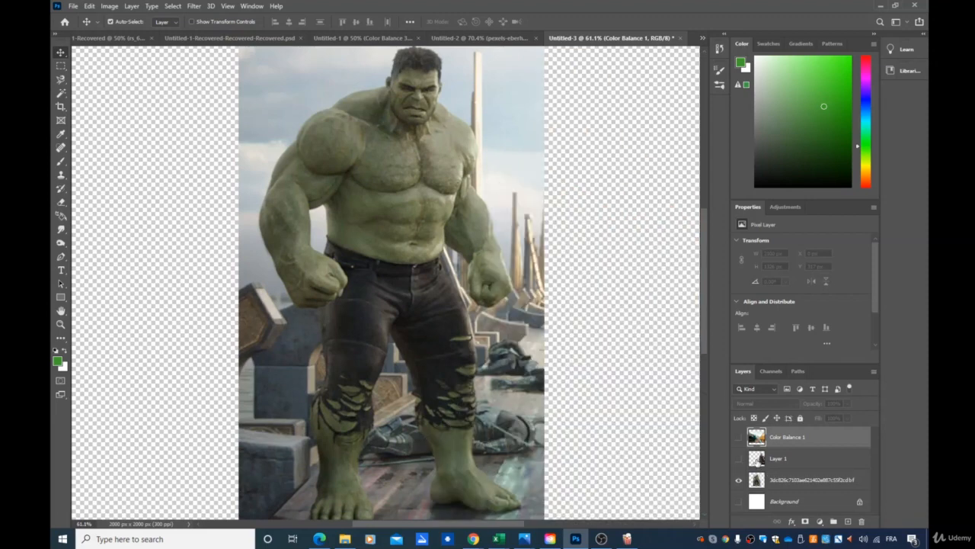
- Select the Hulk by tracing around his whole body with the Magnetic Lasso tool, closing the outline between his legs
click(64, 86)
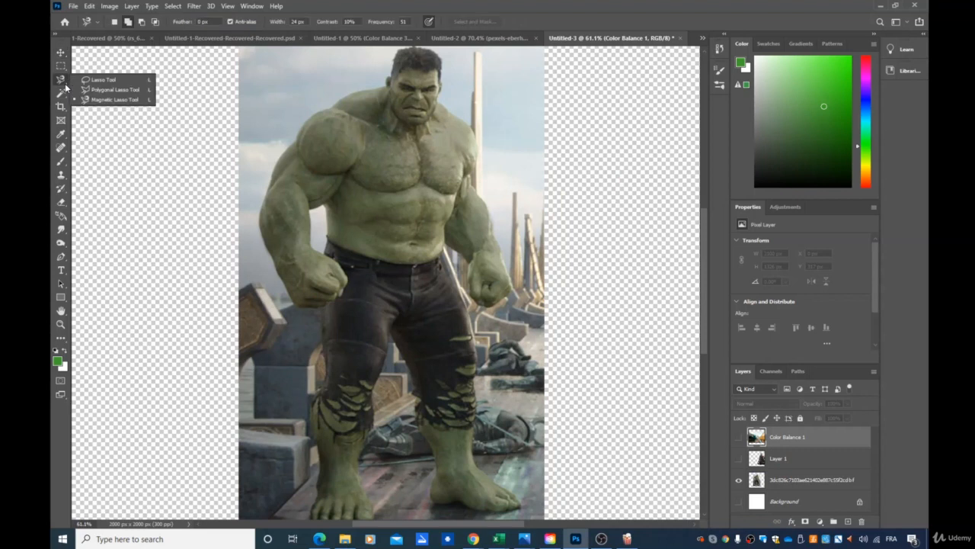
click(114, 100)
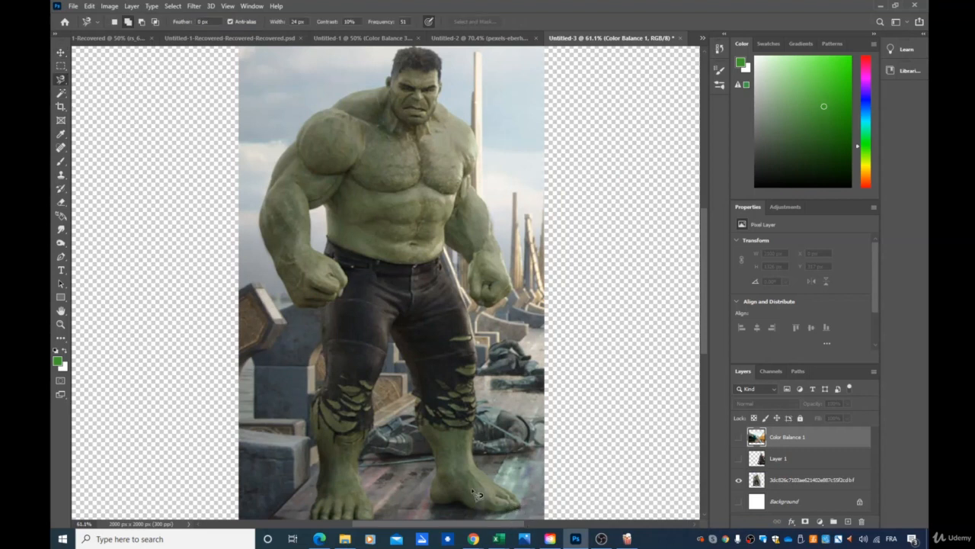
scroll(474, 480, down, 1)
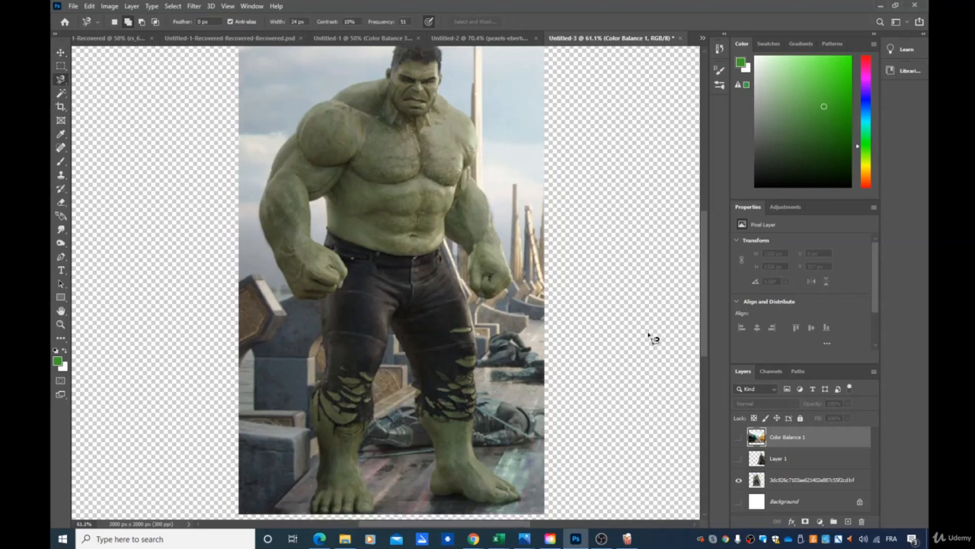
scroll(576, 339, down, 1)
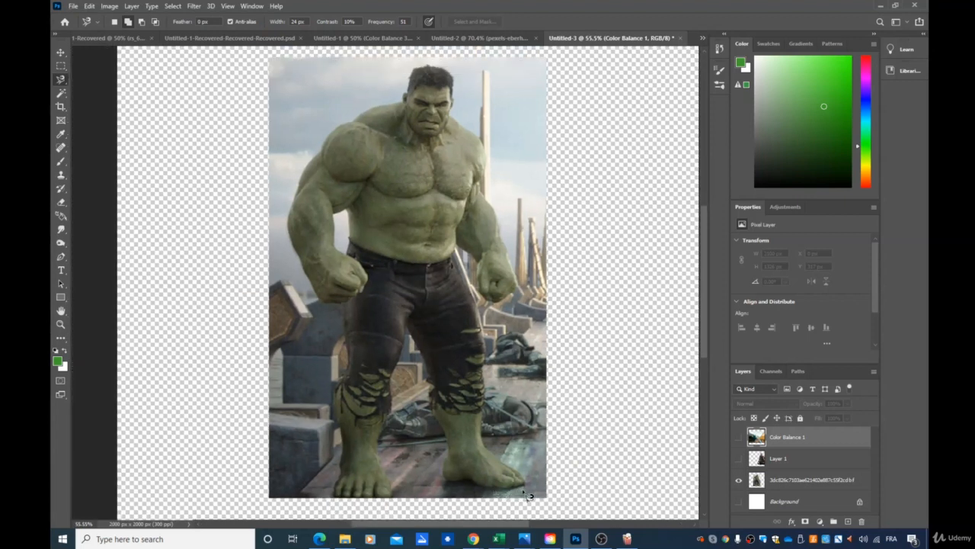
click(407, 329)
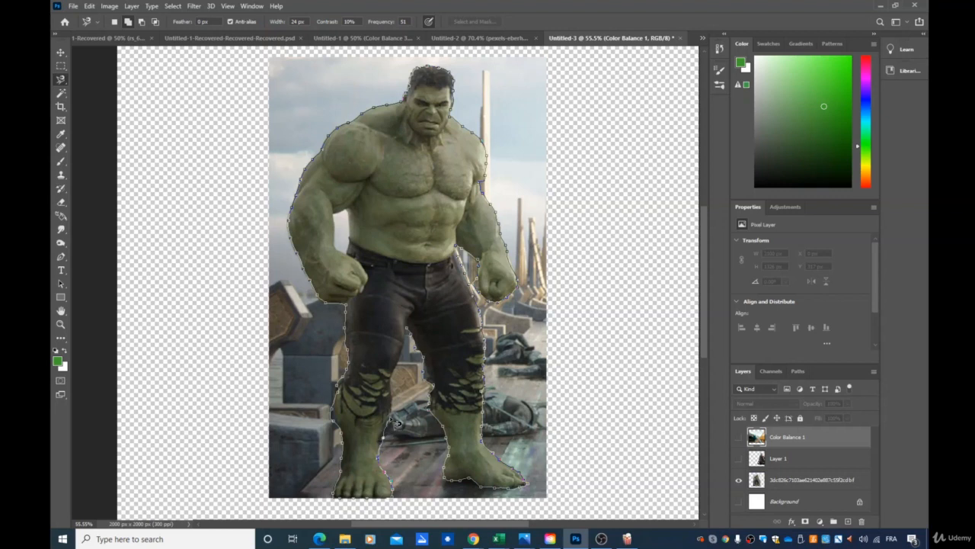
click(409, 332)
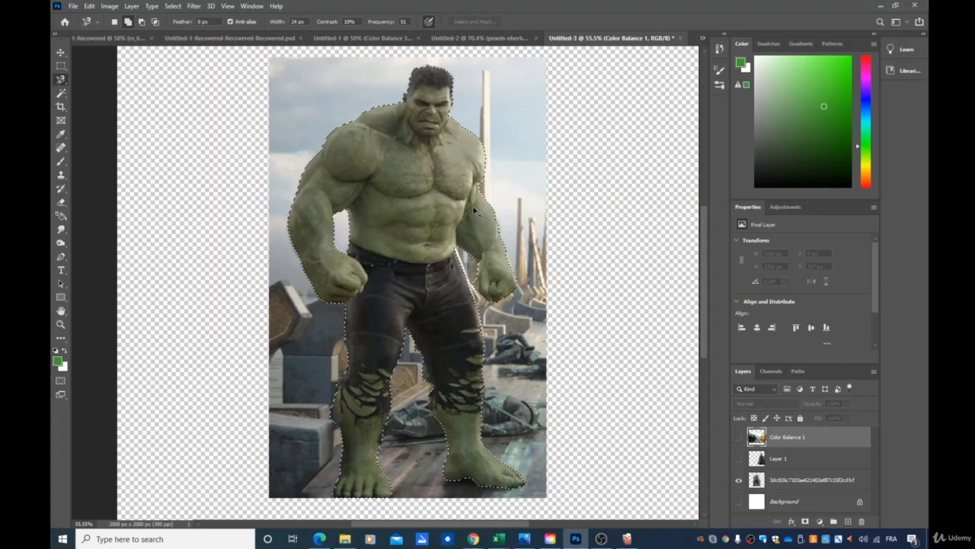
- Undo the copy made from Color Balance 1 and copy the selected Hulk from the photo layer onto a new layer
key(ctrl+j)
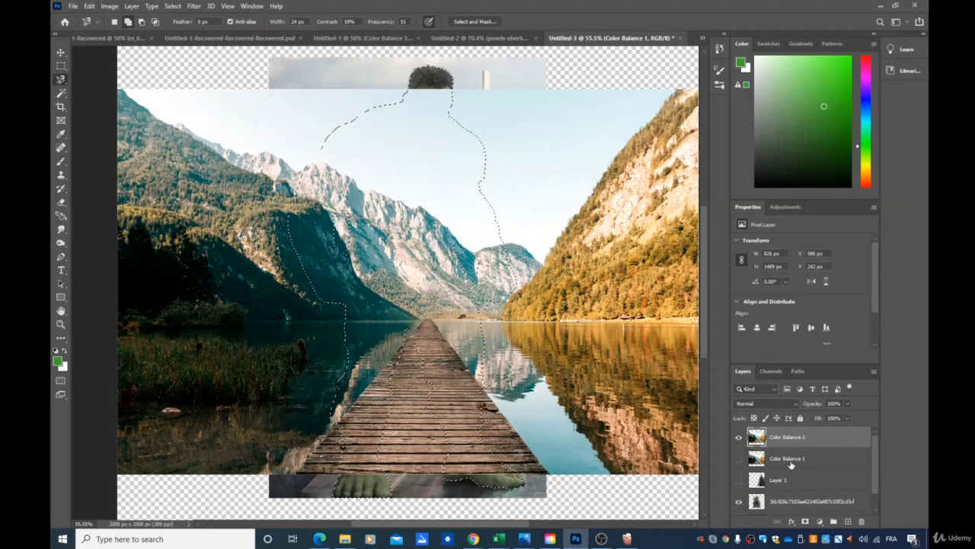
key(ctrl+z)
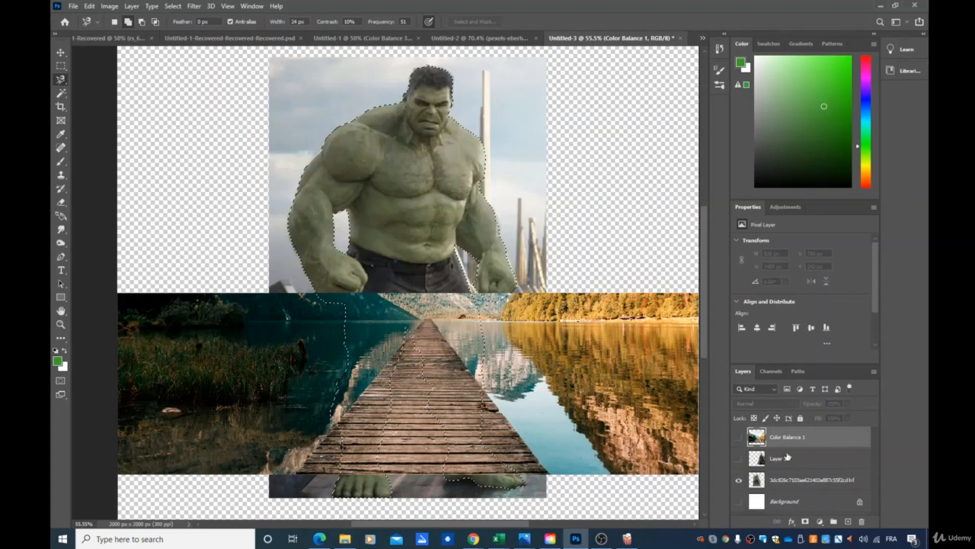
click(794, 483)
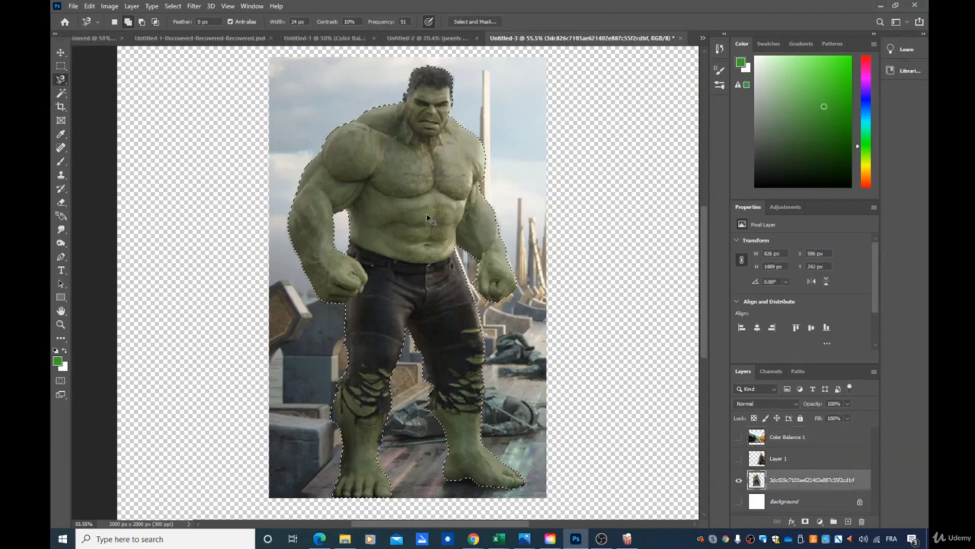
key(ctrl+j)
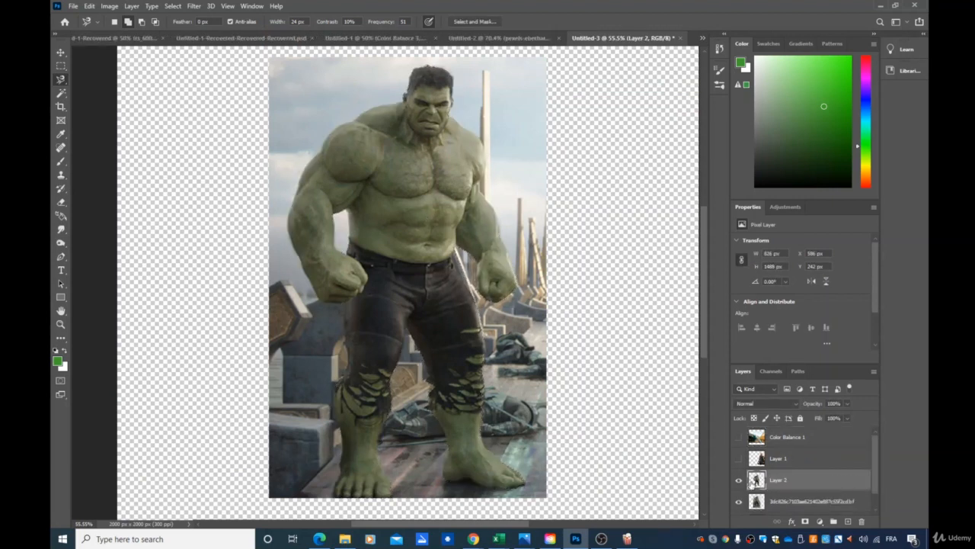
- Hide the original Hulk photo layer and move it to the top of the layer stack
click(738, 502)
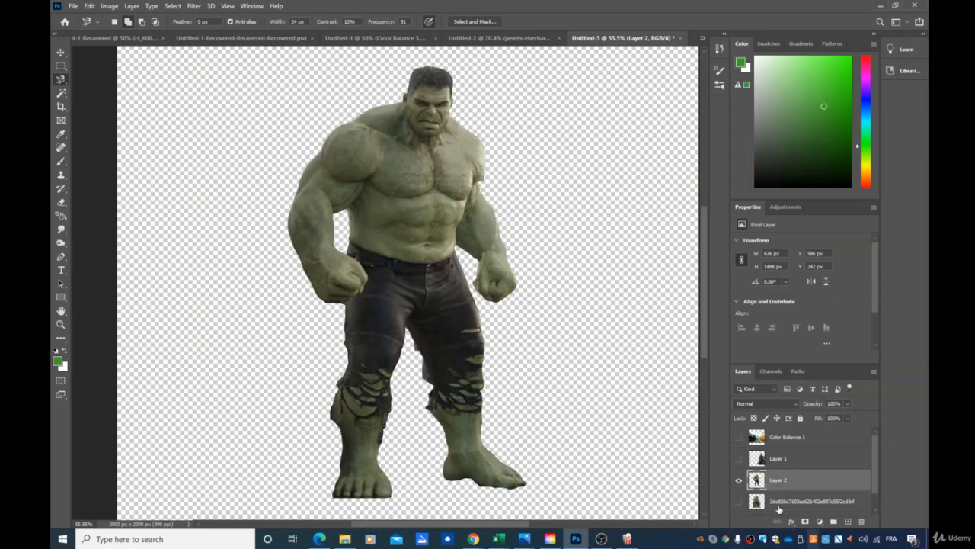
click(738, 502)
click(738, 502)
drag(763, 507, 780, 437)
- Add a Hue/Saturation adjustment layer directly above Layer 2, the Hulk cutout
click(755, 501)
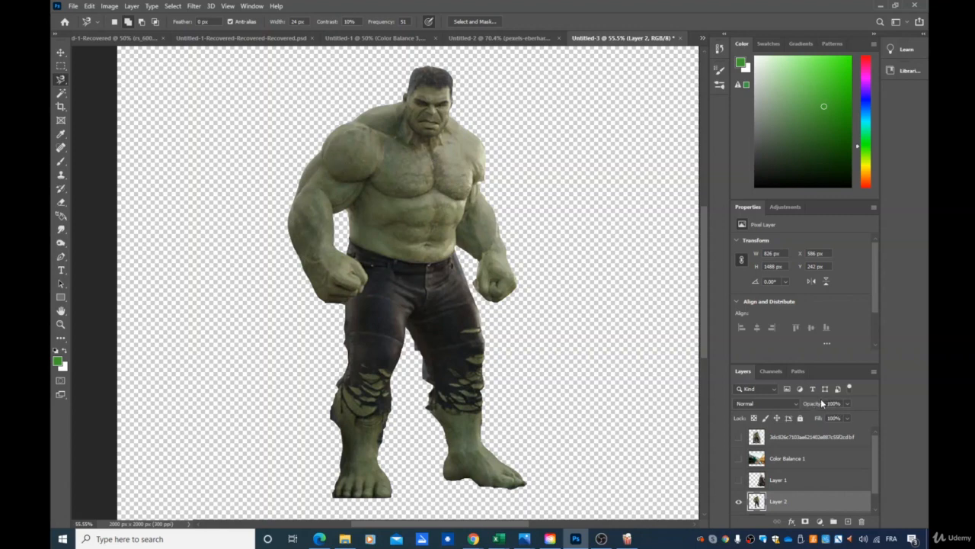
click(820, 522)
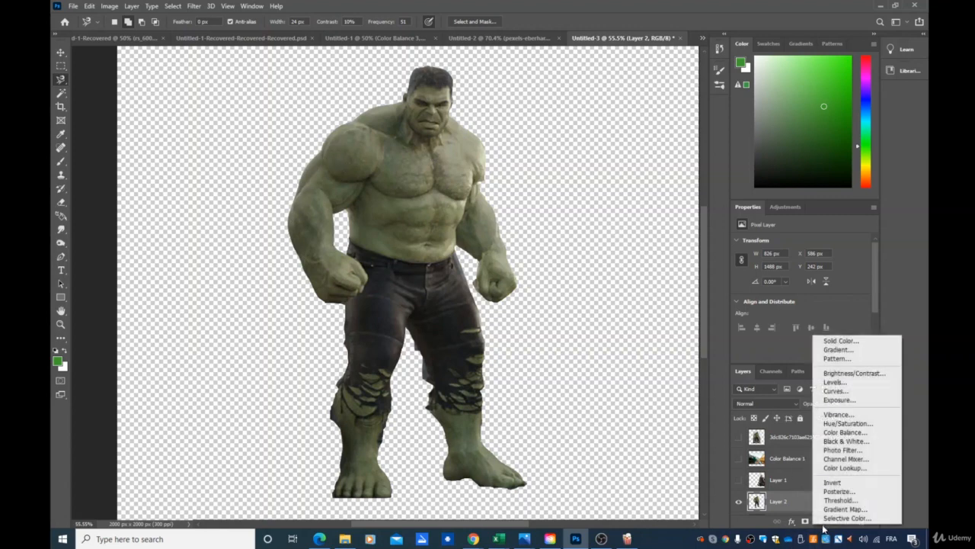
click(865, 423)
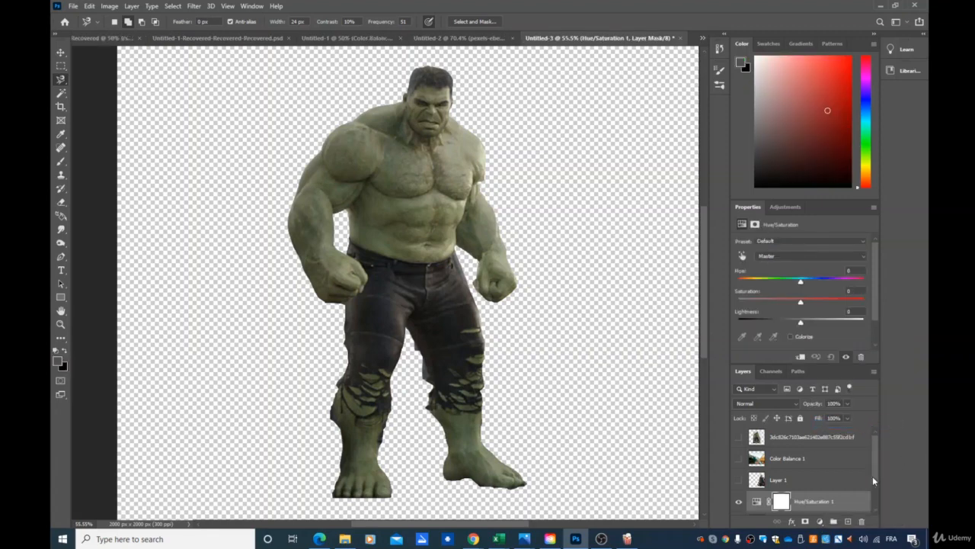
- Show the original Hulk photo over the cutout for comparison and hide it again
click(791, 440)
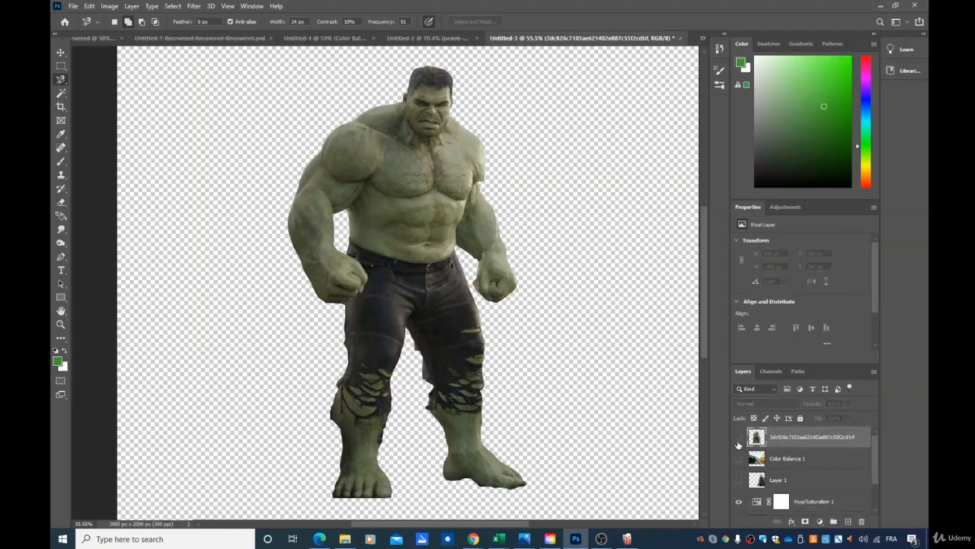
click(737, 437)
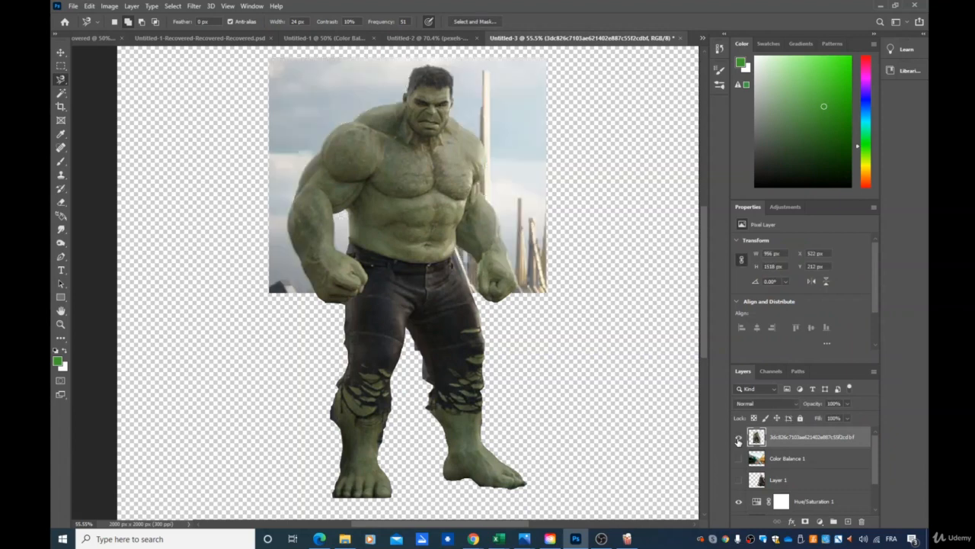
click(738, 439)
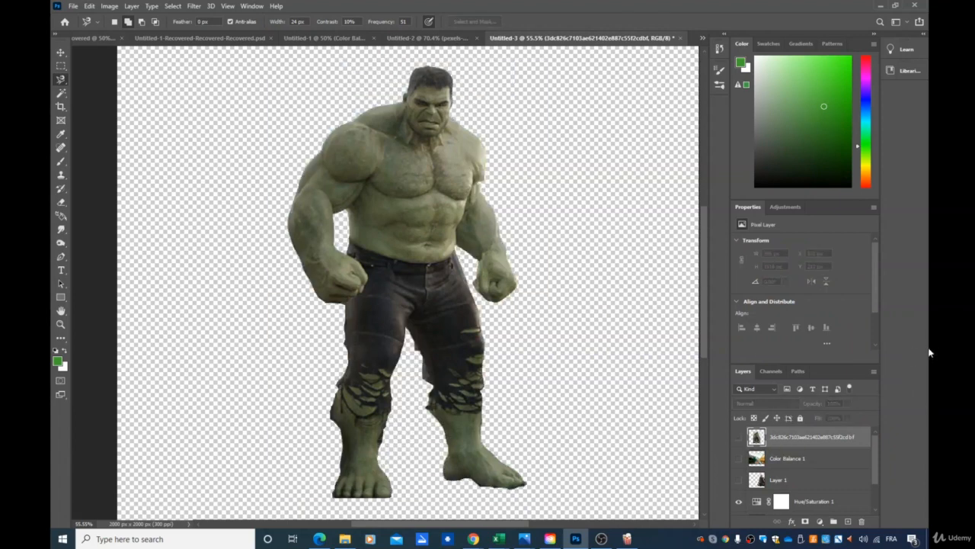
- Shift the Hue/Saturation 1 hue below -23 to turn the Hulk's skin brownish, and show Layer 1 with Thor for reference
scroll(812, 475, down, 2)
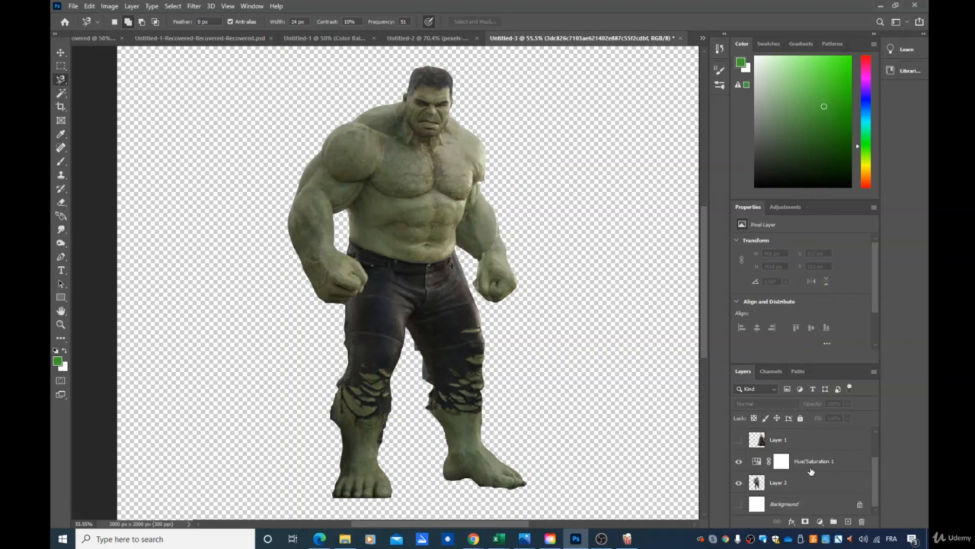
click(820, 482)
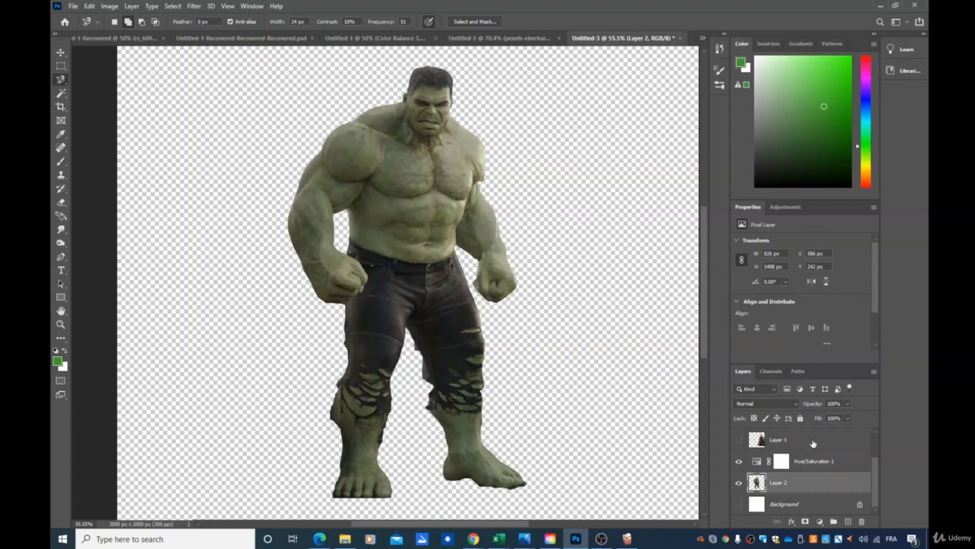
click(799, 466)
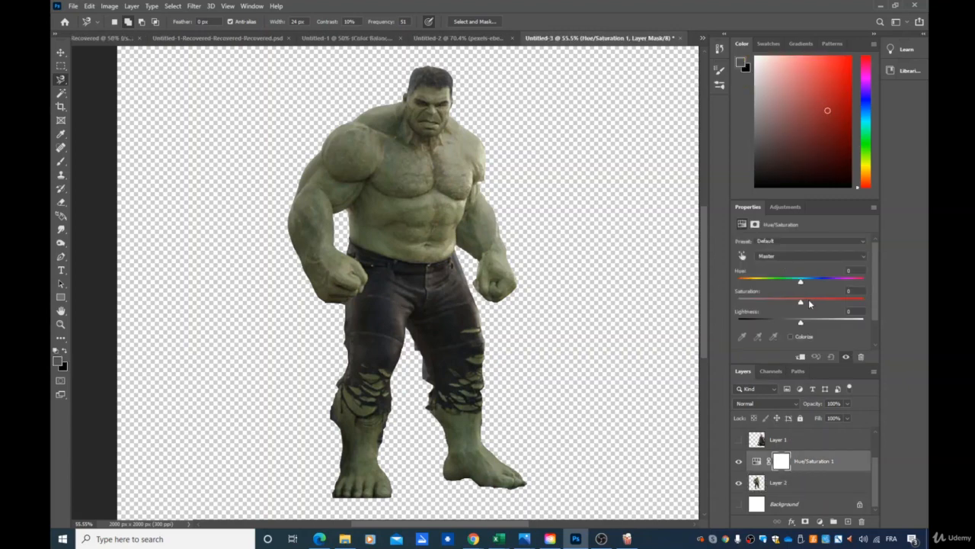
mouse_move(801, 282)
mouse_down()
mouse_move(760, 289)
mouse_move(857, 284)
mouse_move(741, 296)
mouse_move(786, 289)
mouse_up()
click(738, 440)
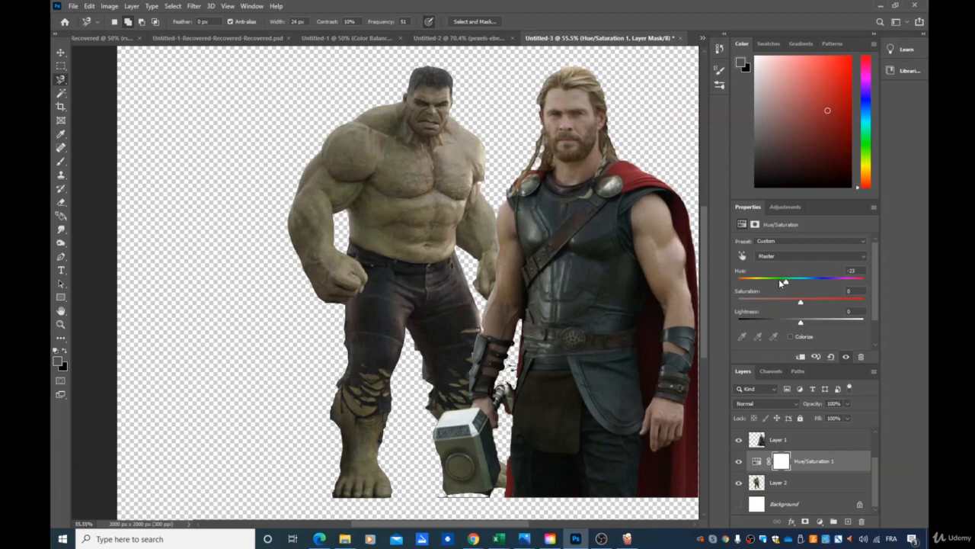
mouse_move(786, 283)
mouse_down()
mouse_move(814, 284)
mouse_move(761, 287)
mouse_move(812, 283)
mouse_move(763, 294)
mouse_move(778, 295)
mouse_up()
- Move Layer 1 with Thor above the Color Balance 1 layer in the stack
click(788, 439)
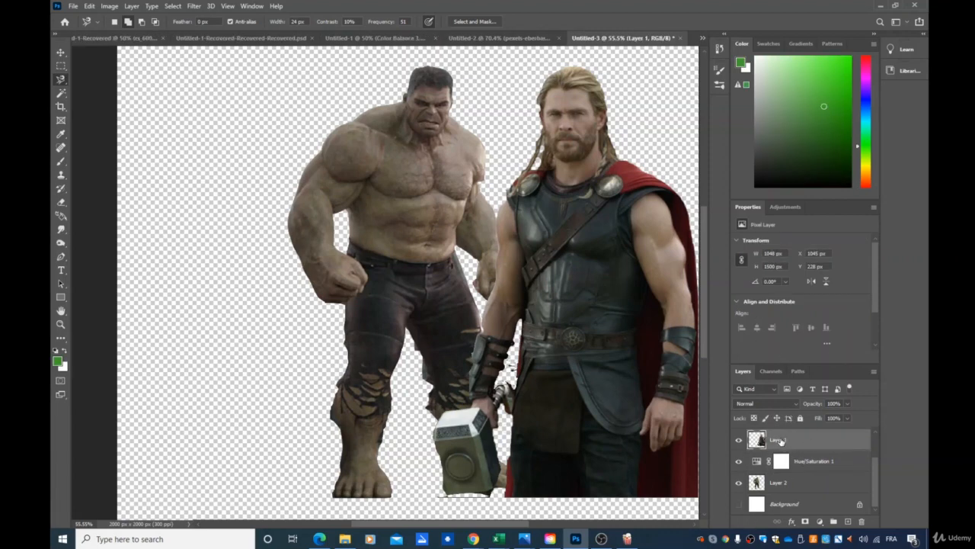
scroll(824, 484, up, 1)
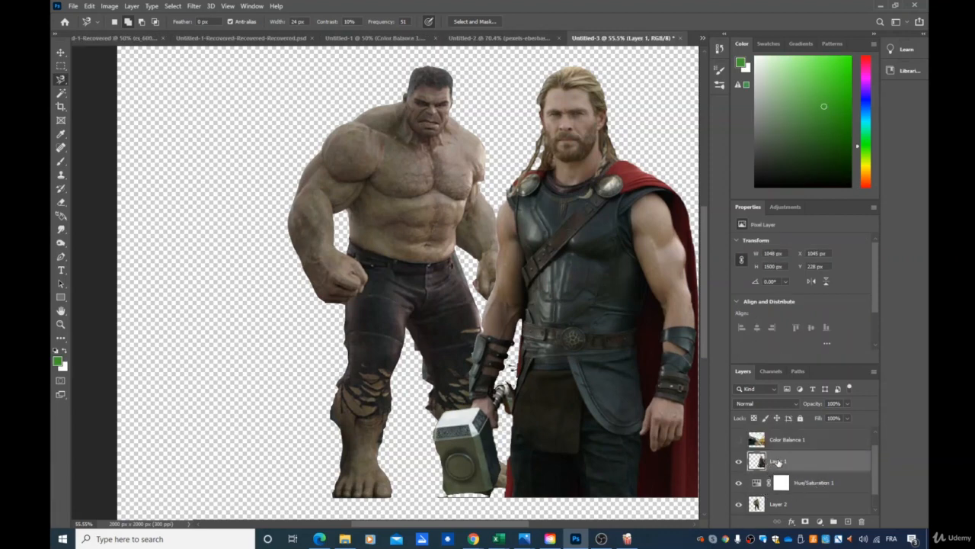
mouse_move(769, 463)
mouse_down()
mouse_move(792, 499)
mouse_move(797, 473)
mouse_move(796, 494)
mouse_move(775, 486)
mouse_move(784, 454)
mouse_up()
scroll(790, 491, down, 1)
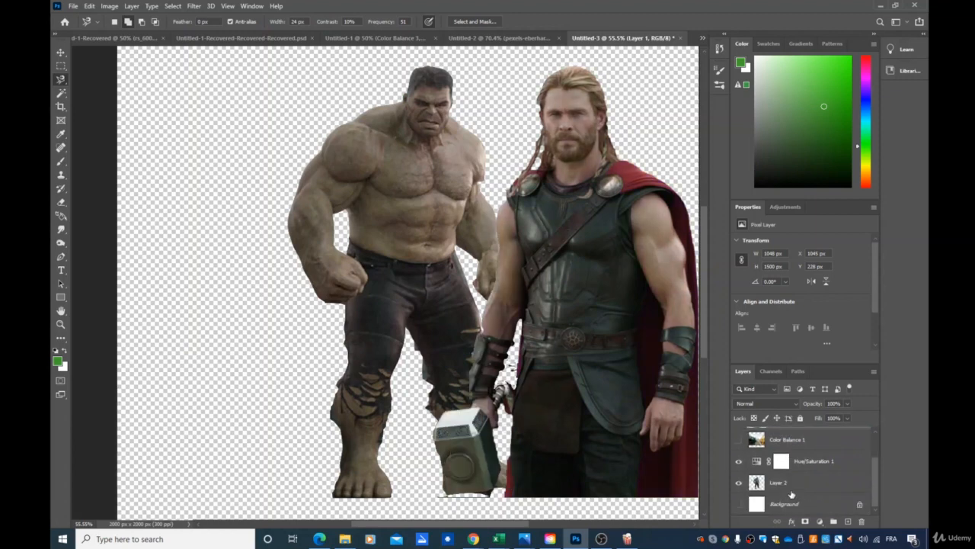
- Clip the Hue/Saturation 1 adjustment to Layer 2 and move Layer 1 with Thor below Layer 2 in the stack
click(807, 462)
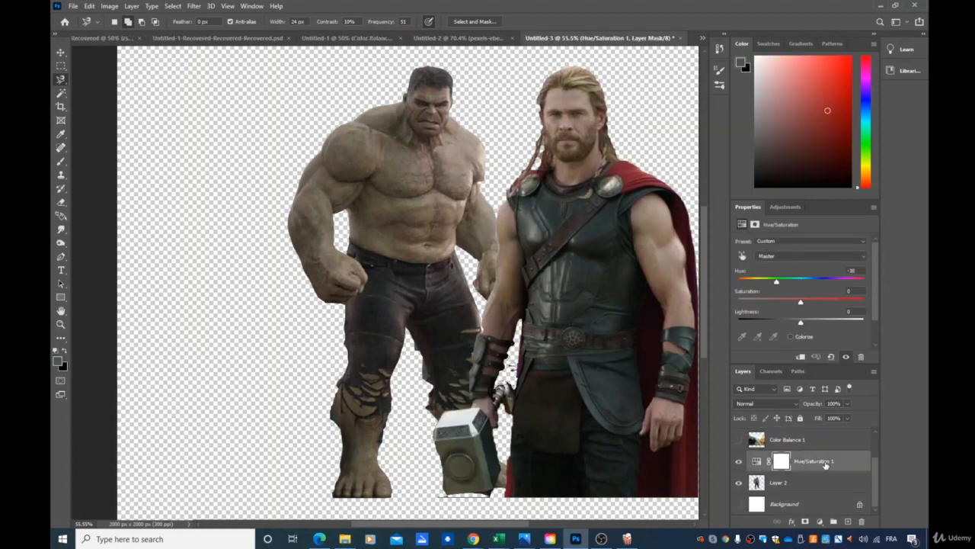
click(800, 356)
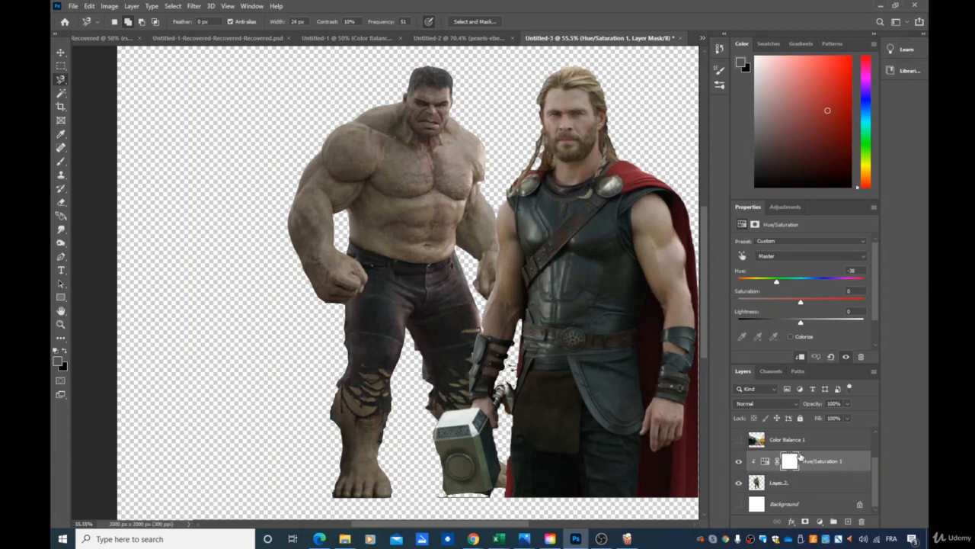
scroll(796, 486, up, 1)
mouse_move(802, 517)
mouse_down()
mouse_move(805, 474)
mouse_move(810, 515)
mouse_up()
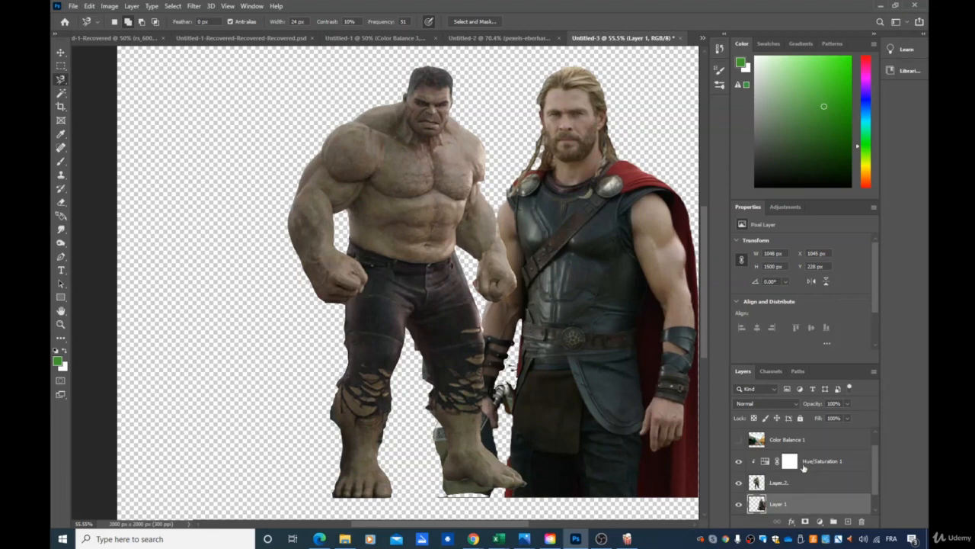
- Set the Hue/Saturation 1 hue to -41 to warm the Hulk's skin
click(809, 461)
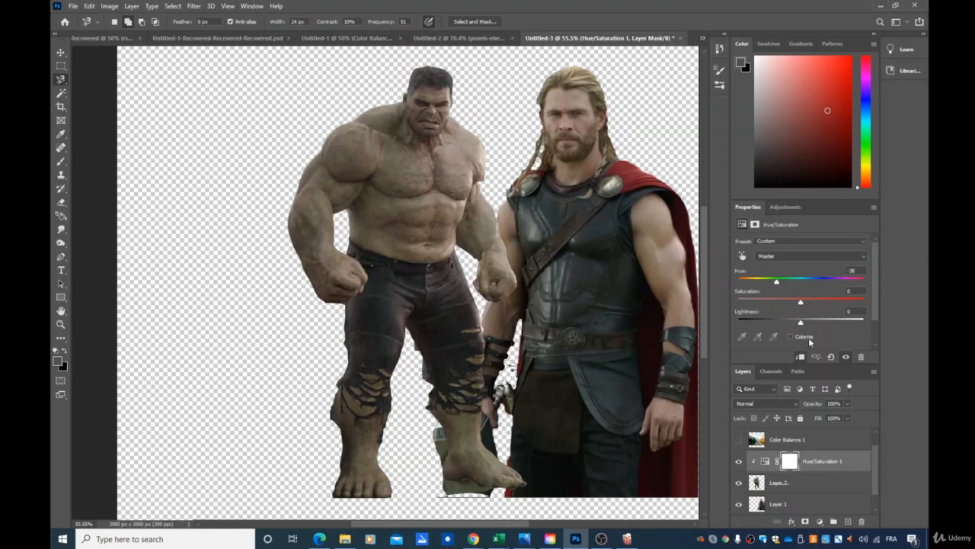
drag(771, 284, 772, 287)
- Add a Hue/Saturation adjustment layer directly above Layer 1 and clip it to Thor
scroll(788, 480, down, 1)
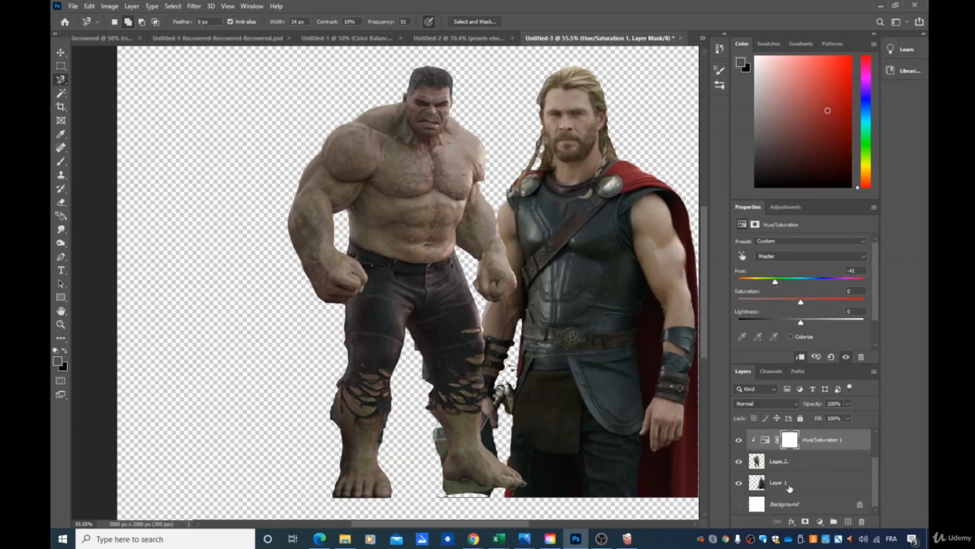
click(789, 485)
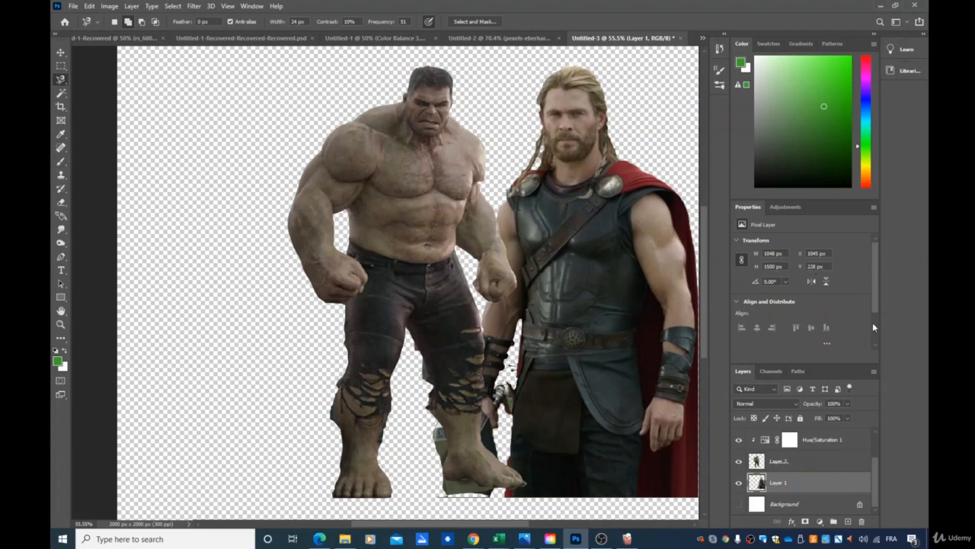
click(819, 522)
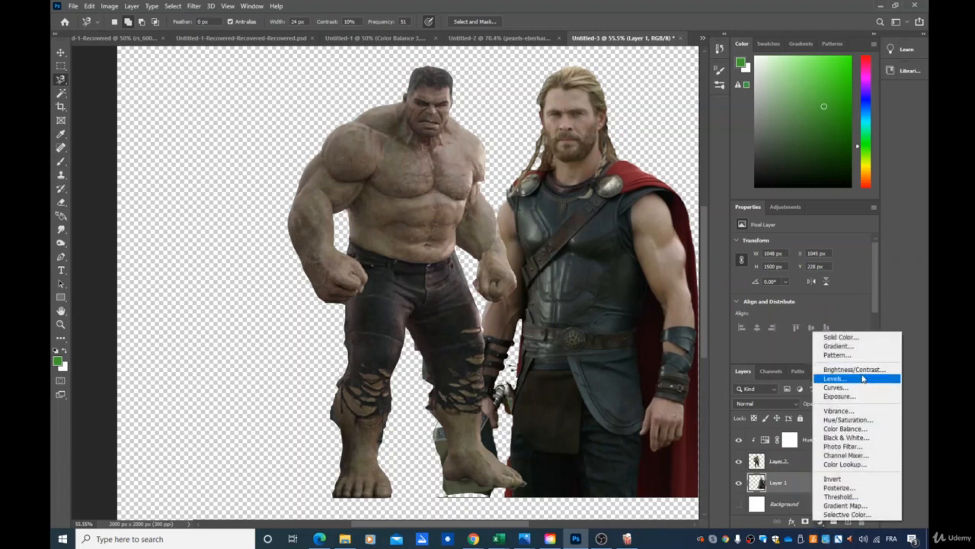
click(853, 419)
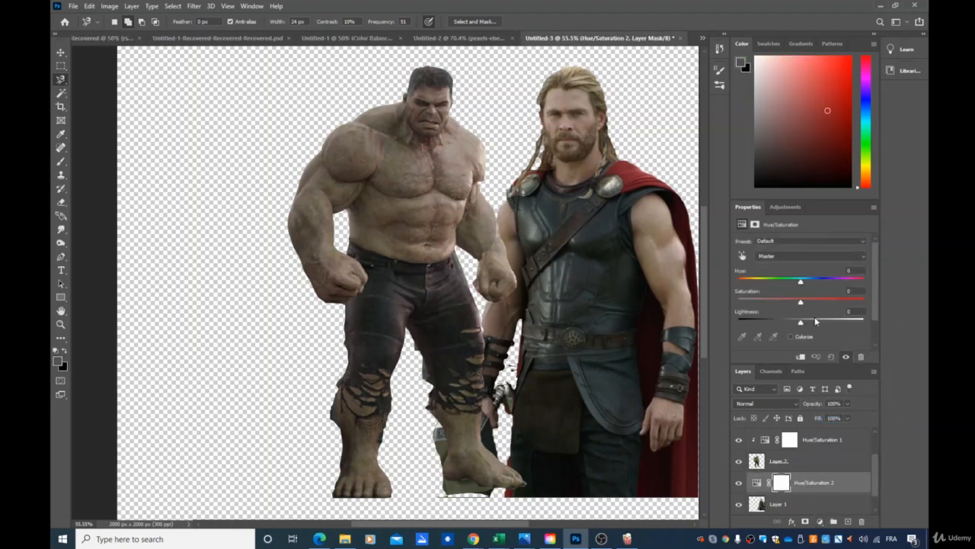
click(801, 356)
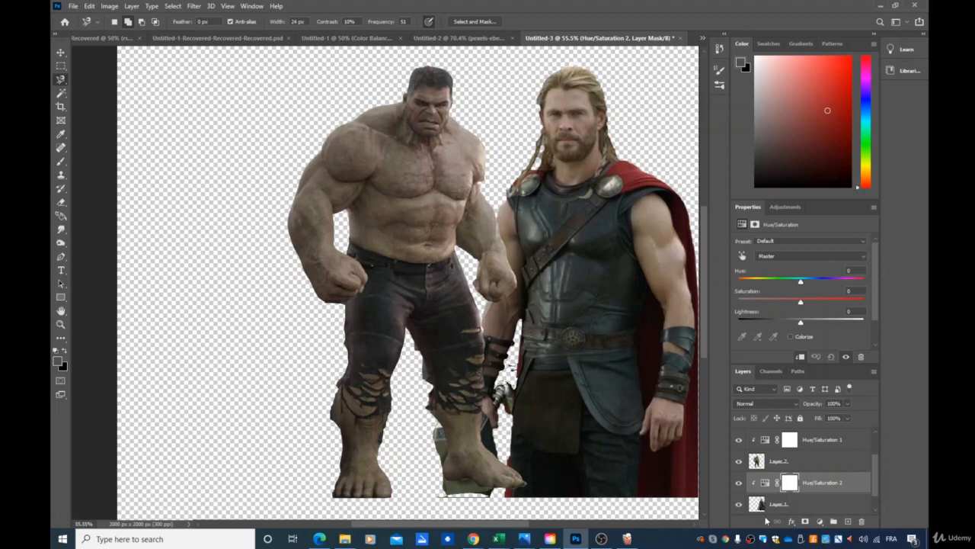
- Set the Hue/Saturation 1 hue to -180 and the Hue/Saturation 2 hue to -131 to turn both figures purple
mouse_move(801, 283)
mouse_down()
mouse_move(790, 282)
mouse_move(810, 283)
mouse_move(796, 287)
mouse_up()
click(812, 448)
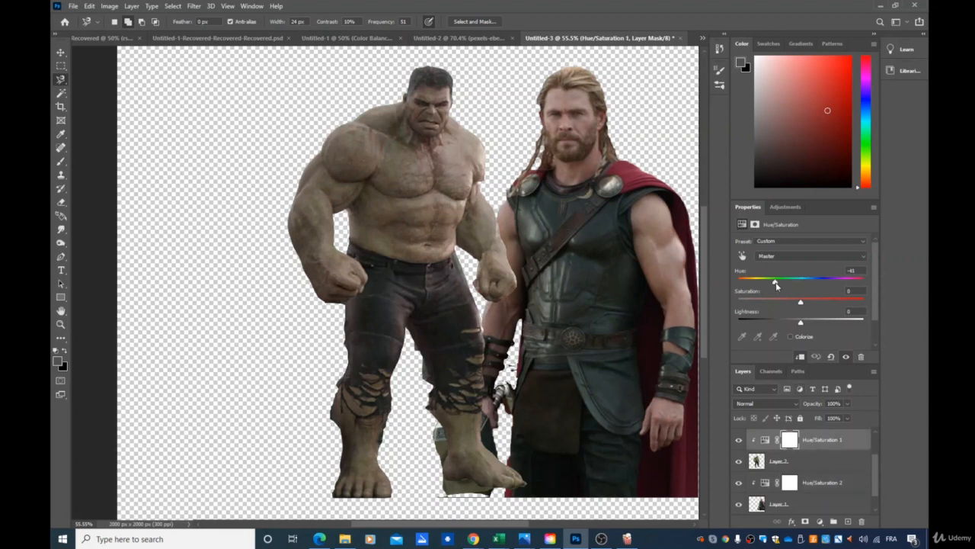
drag(777, 286, 734, 286)
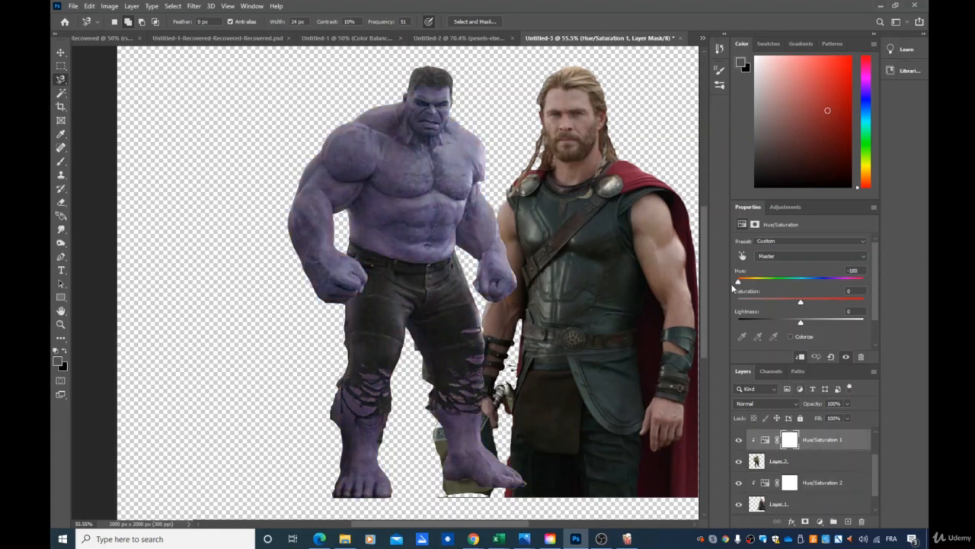
click(813, 483)
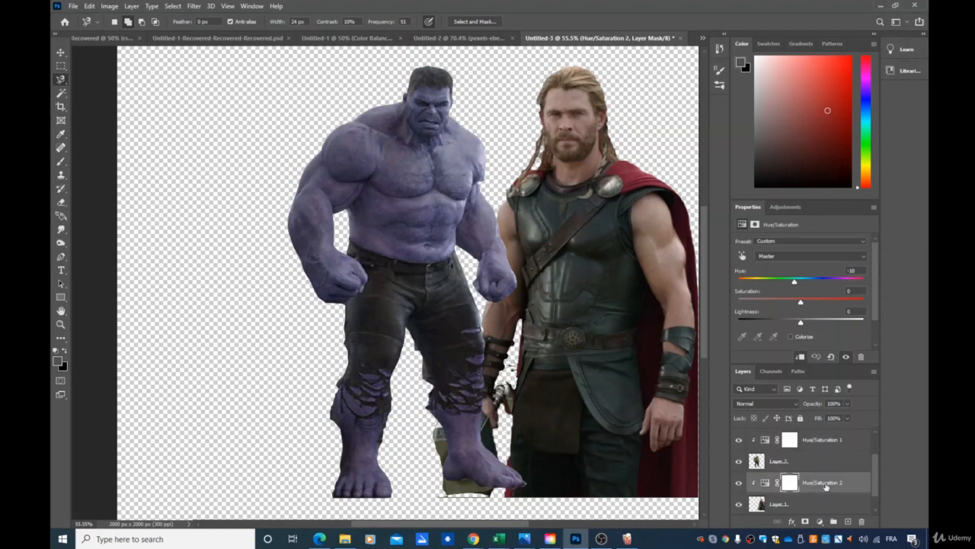
drag(796, 285, 759, 286)
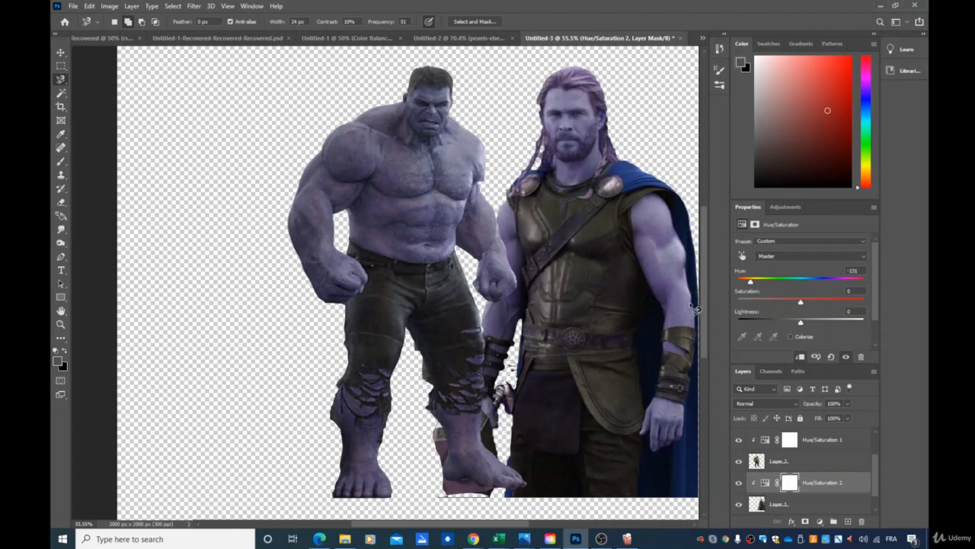
- Hide Layer 2 with the Hulk and its clipped Hue/Saturation 1 adjustment so only Thor shows
click(737, 463)
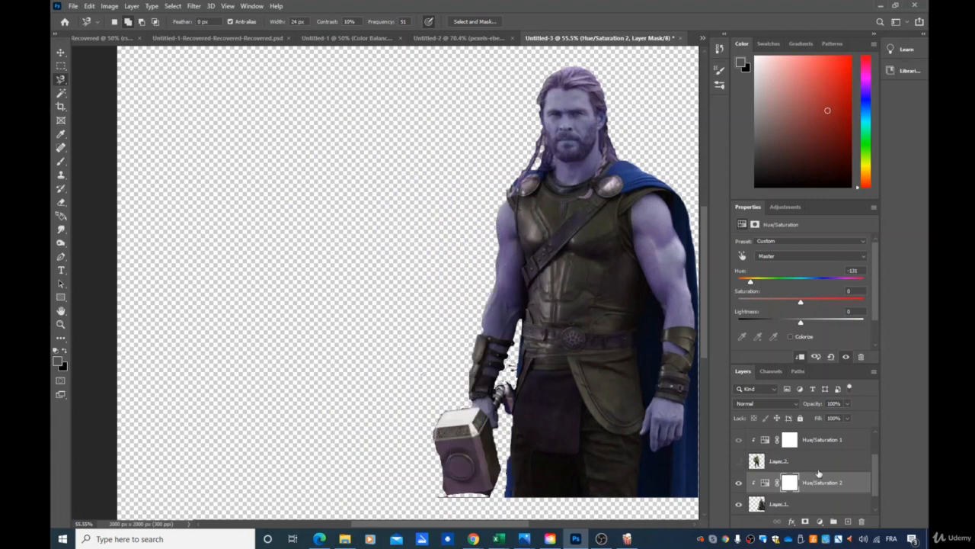
click(738, 443)
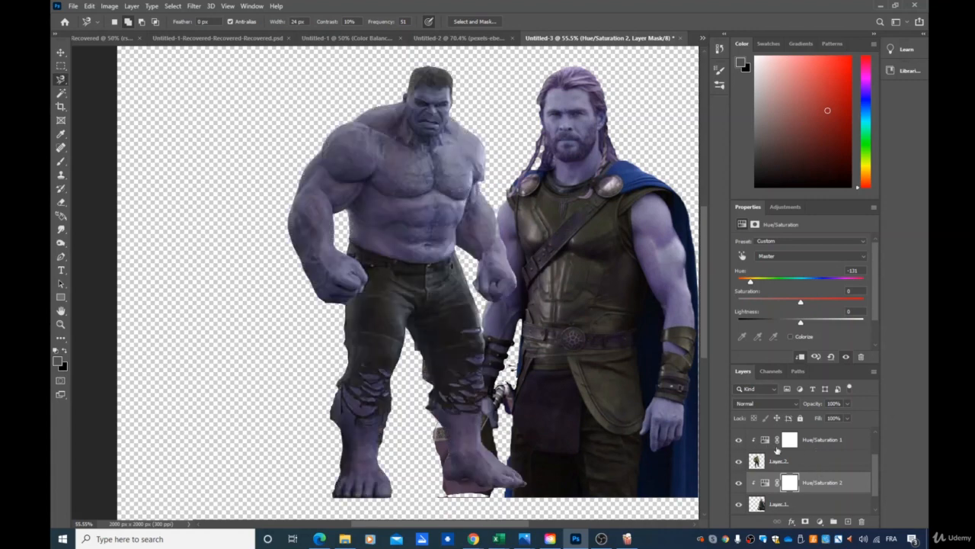
click(738, 442)
click(737, 461)
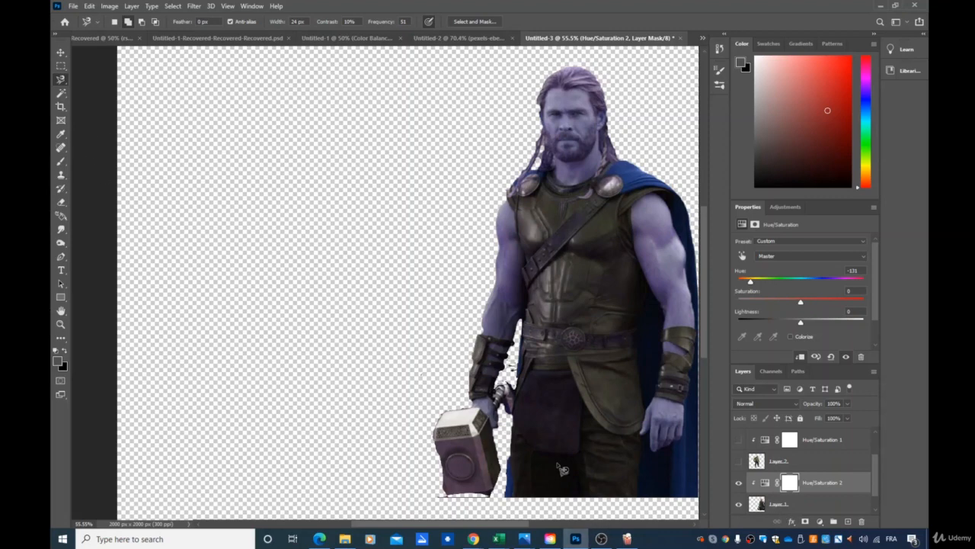
- Move Thor on Layer 1 toward the canvas centre, to about X 710 px and Y 207 px, keeping Layer 2 hidden
click(61, 53)
drag(534, 259, 437, 254)
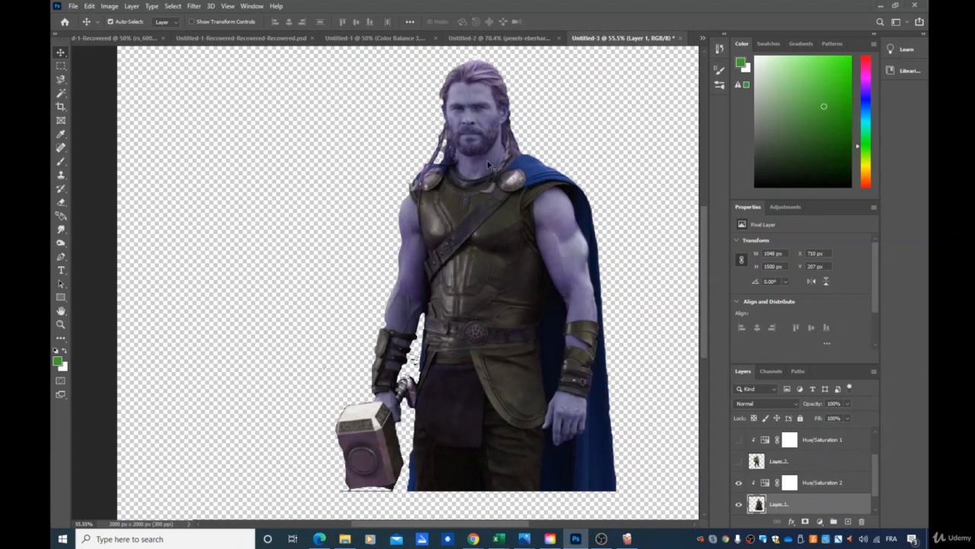
click(736, 461)
click(737, 461)
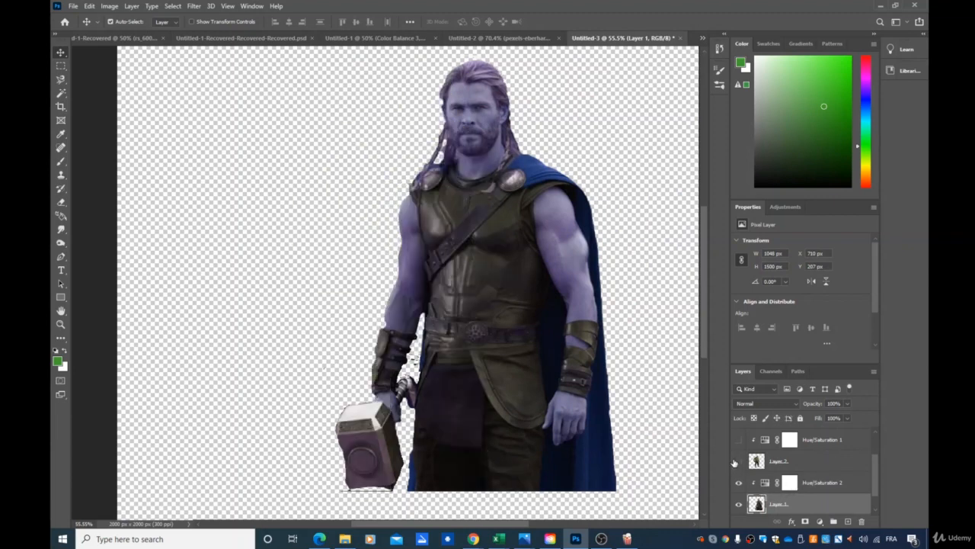
- Draw a frame about 333 by 352 px around Thor's head and narrow it to about 270 px wide
click(62, 120)
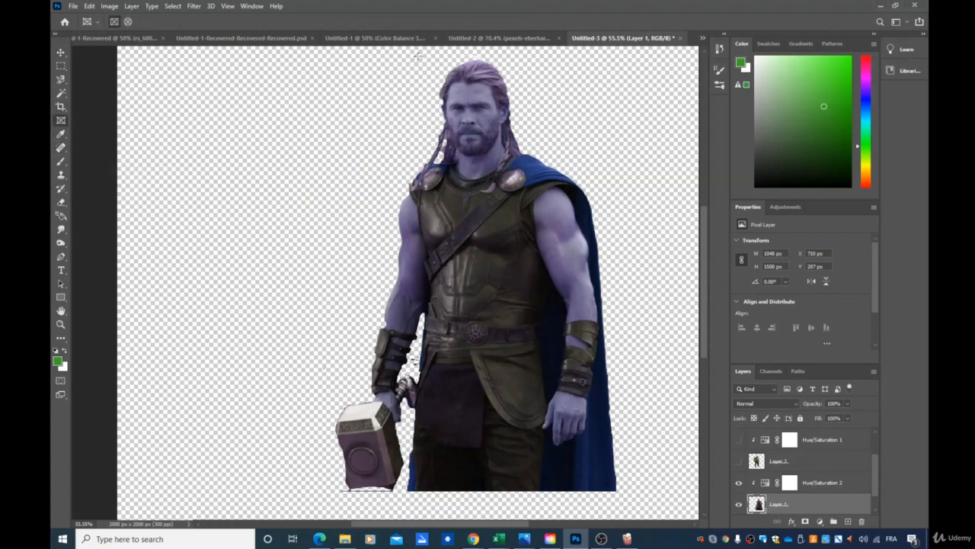
drag(418, 54, 515, 158)
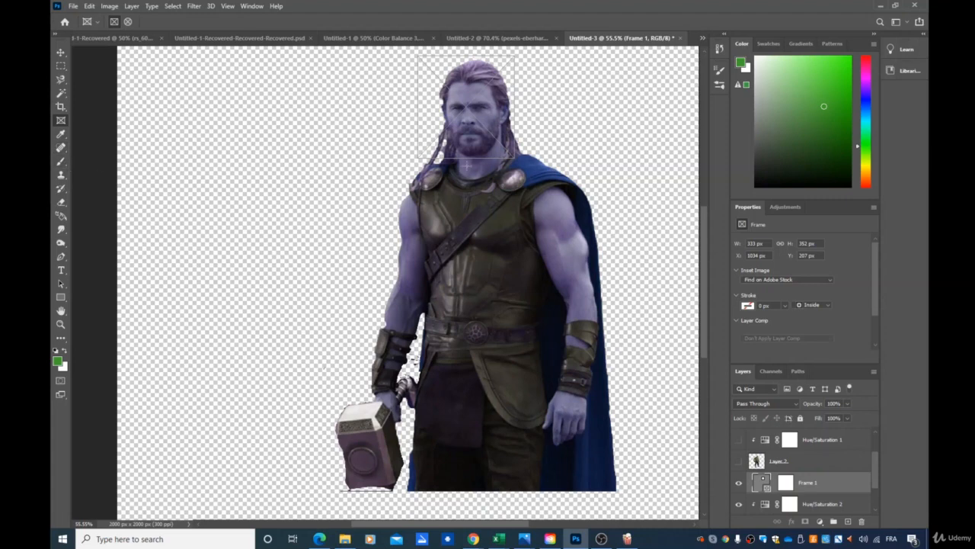
drag(415, 54, 435, 54)
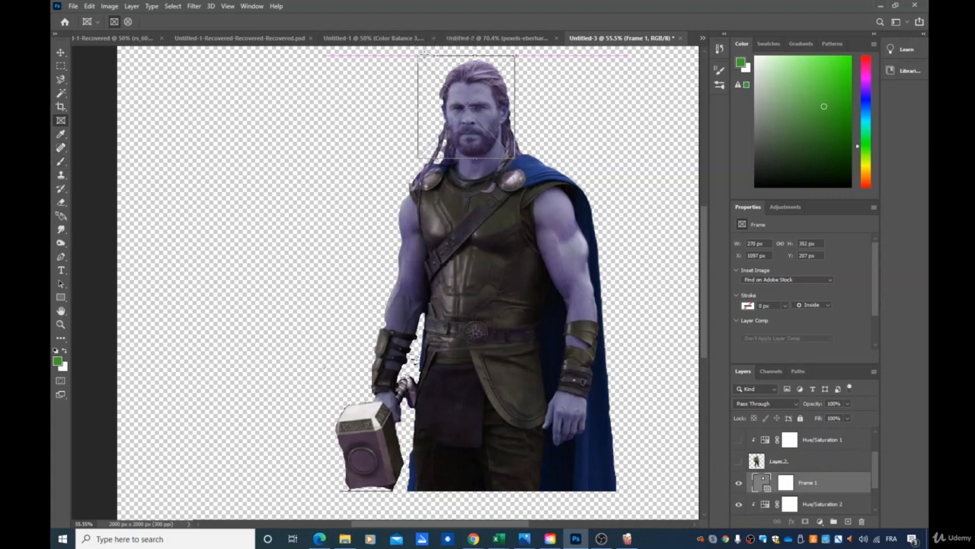
- Select Thor's head on Layer 1 with a rectangular marquee of about 278 by 361 px along the frame
click(61, 65)
click(91, 67)
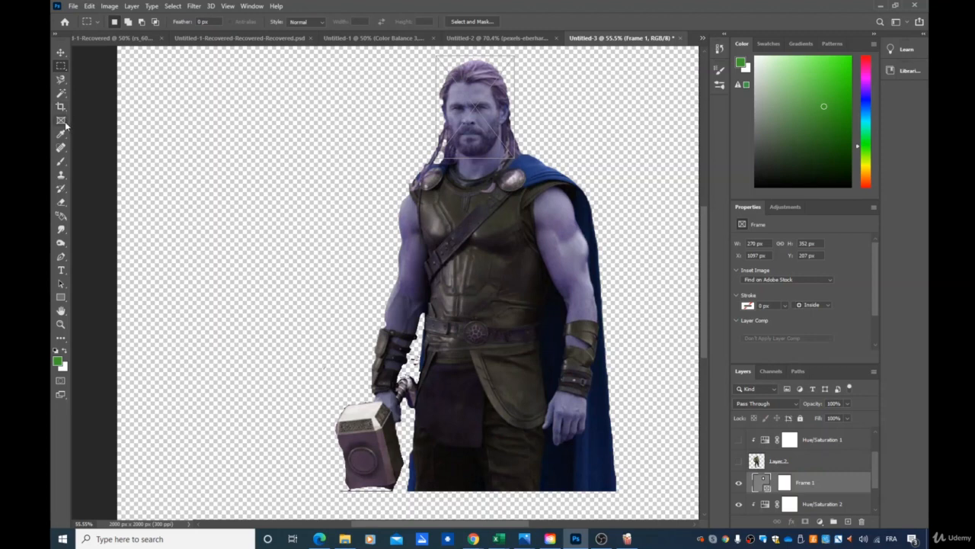
right_click(61, 79)
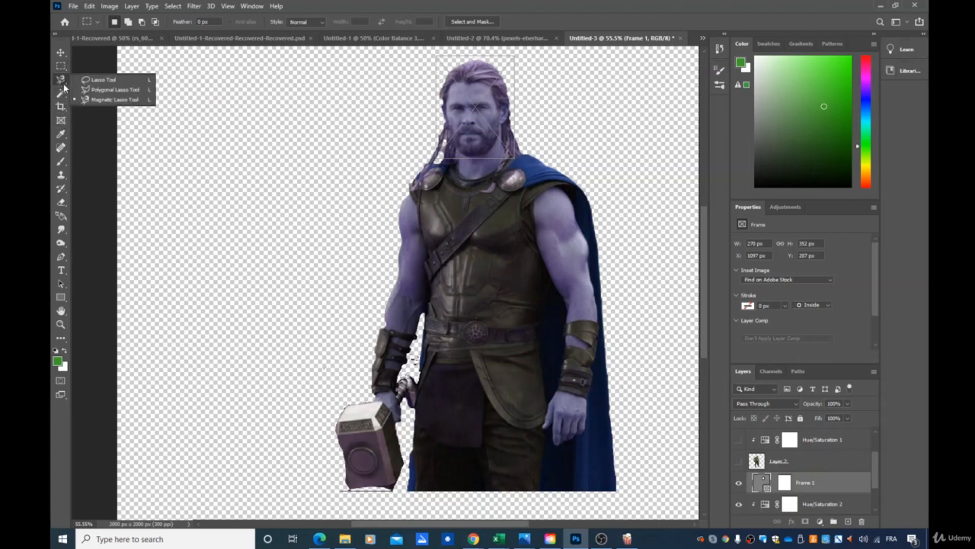
click(99, 83)
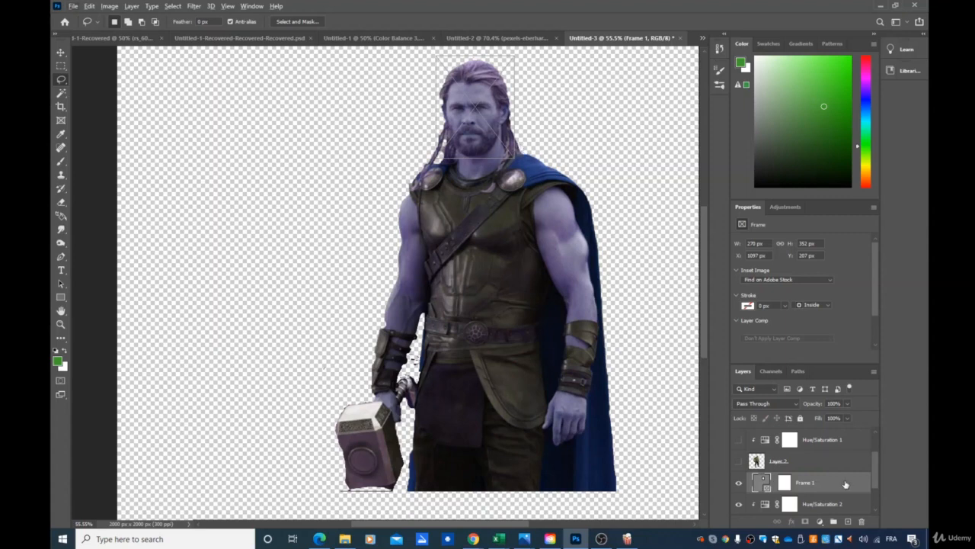
click(810, 506)
scroll(805, 486, down, 2)
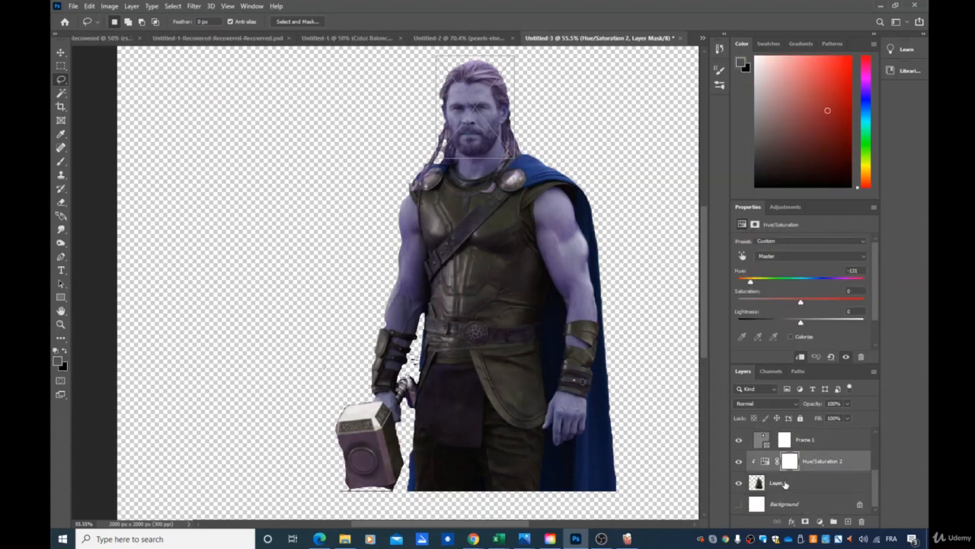
click(784, 484)
click(61, 65)
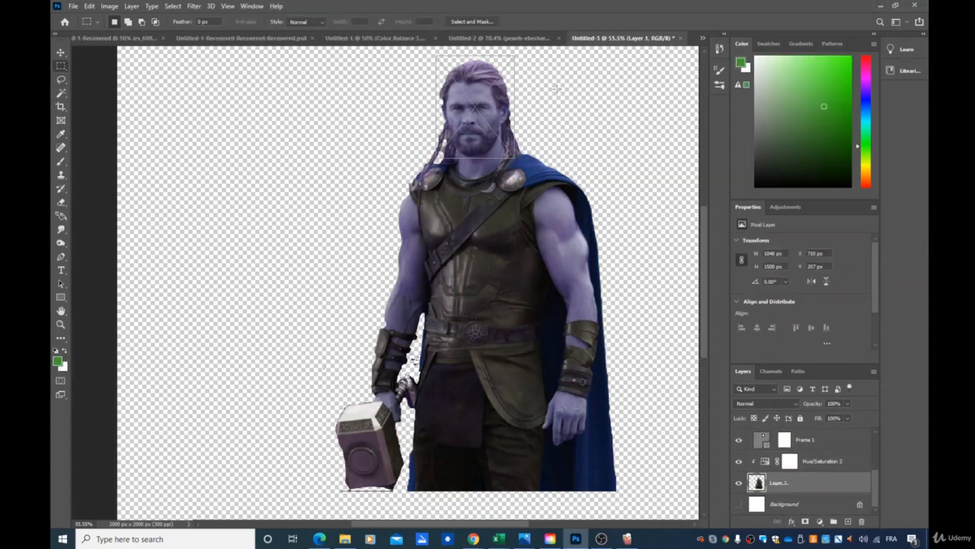
drag(437, 56, 516, 160)
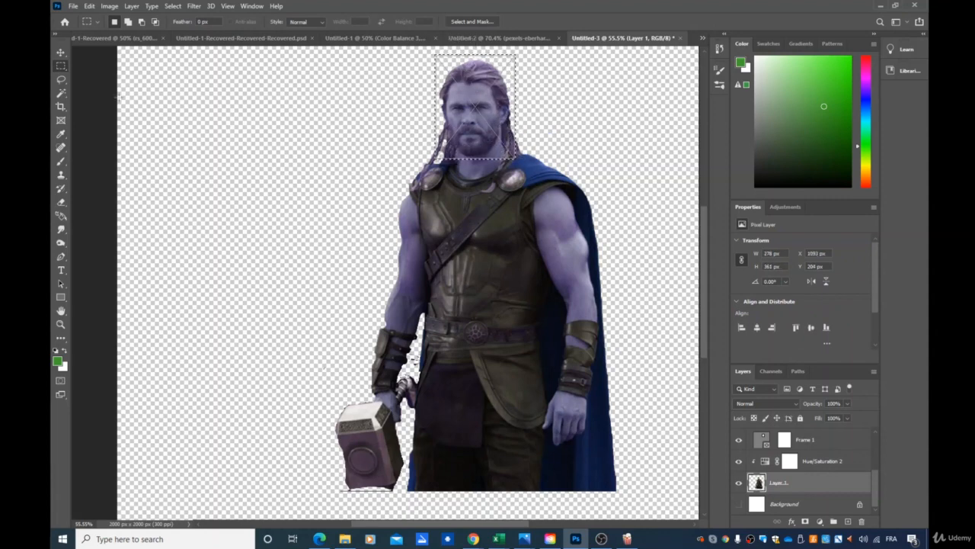
- Undo the rectangular selection and the frame around Thor's head
key(ctrl+z)
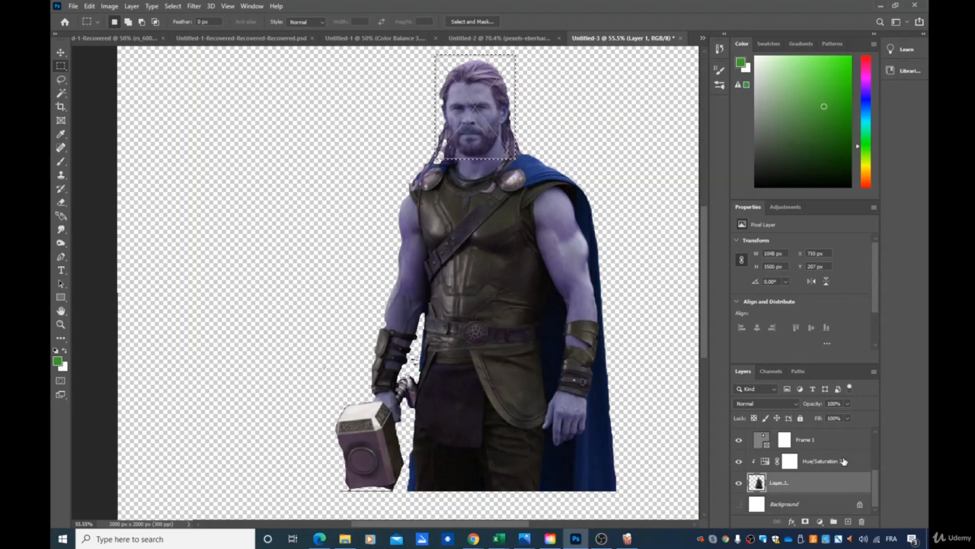
key(ctrl+z)
key(ctrl+z)
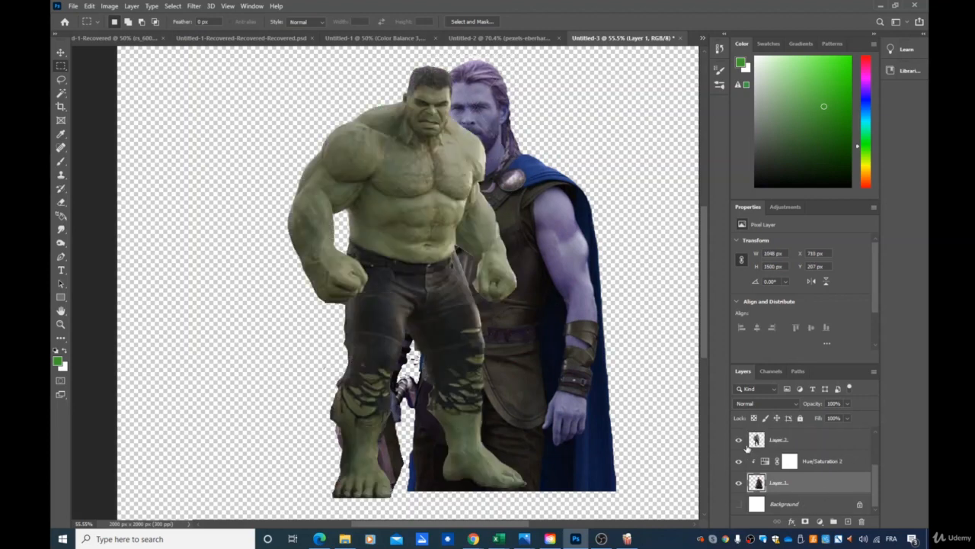
- Hide Layer 2 and select Thor's head on Layer 1 with a rectangular marquee of about 325 by 369 px
click(739, 439)
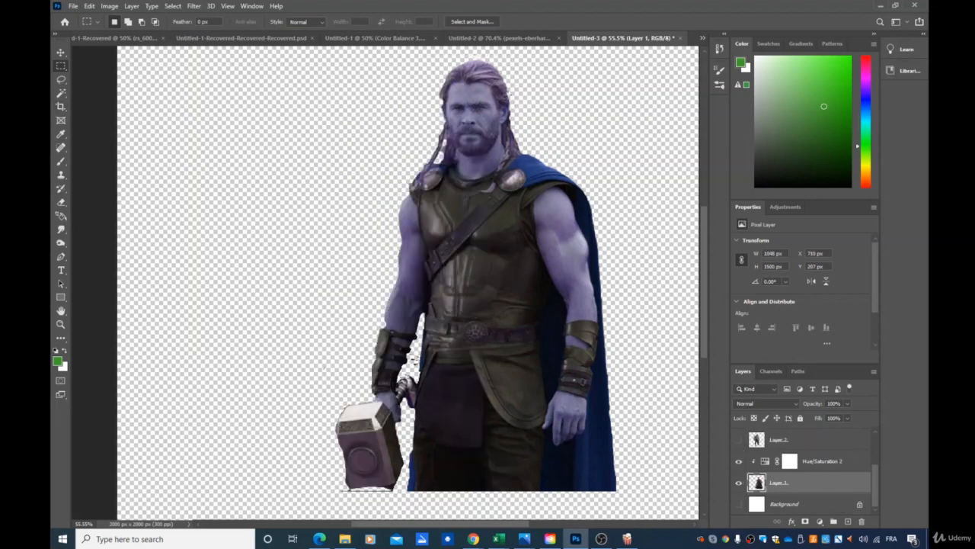
drag(431, 56, 436, 61)
drag(510, 134, 519, 163)
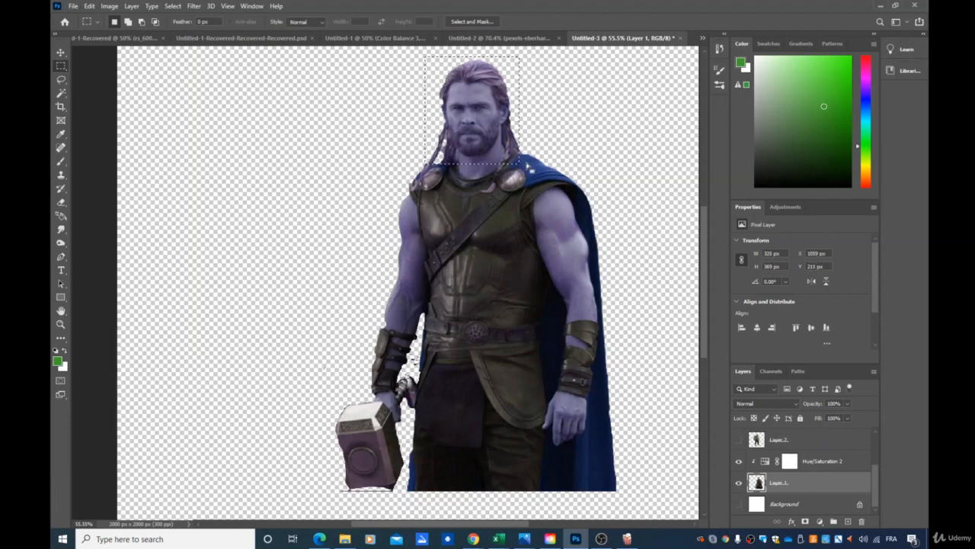
- Subtract the shoulder and cape areas from the head selection with the Lasso tool, and copy Thor's head to a new layer
click(61, 79)
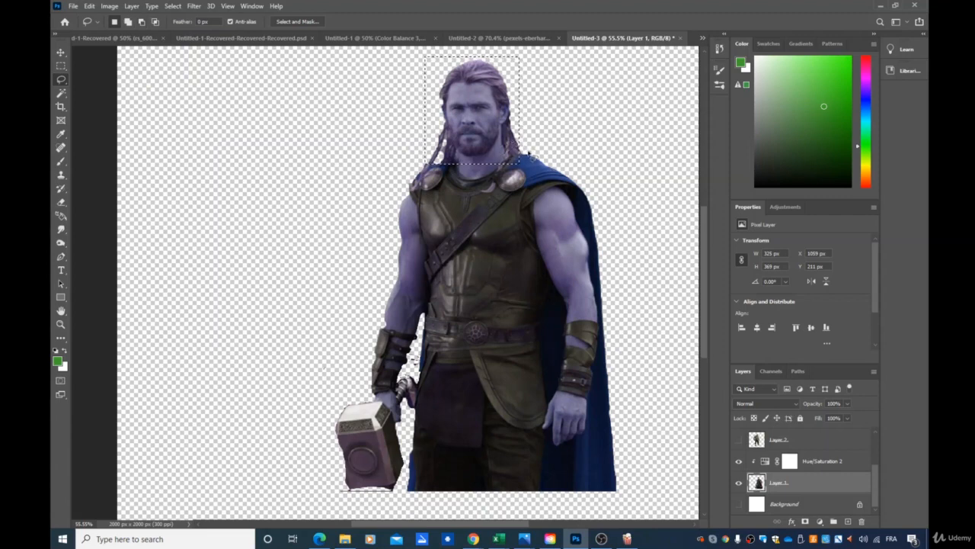
key(alt)
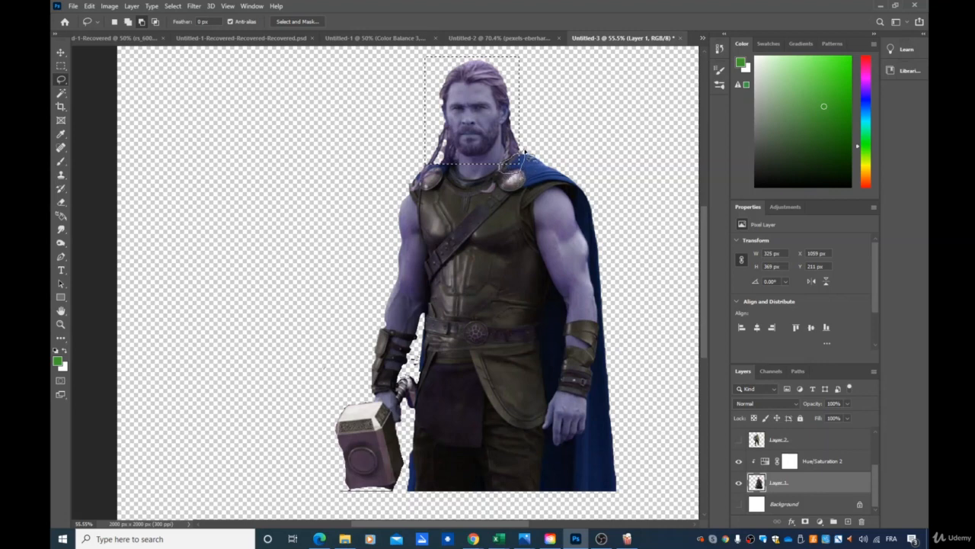
drag(525, 151, 531, 153)
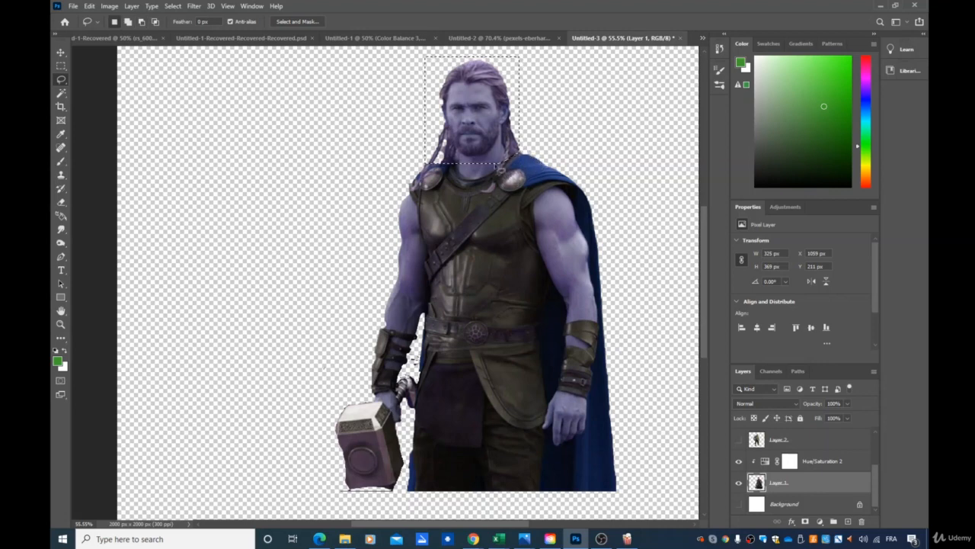
key(alt)
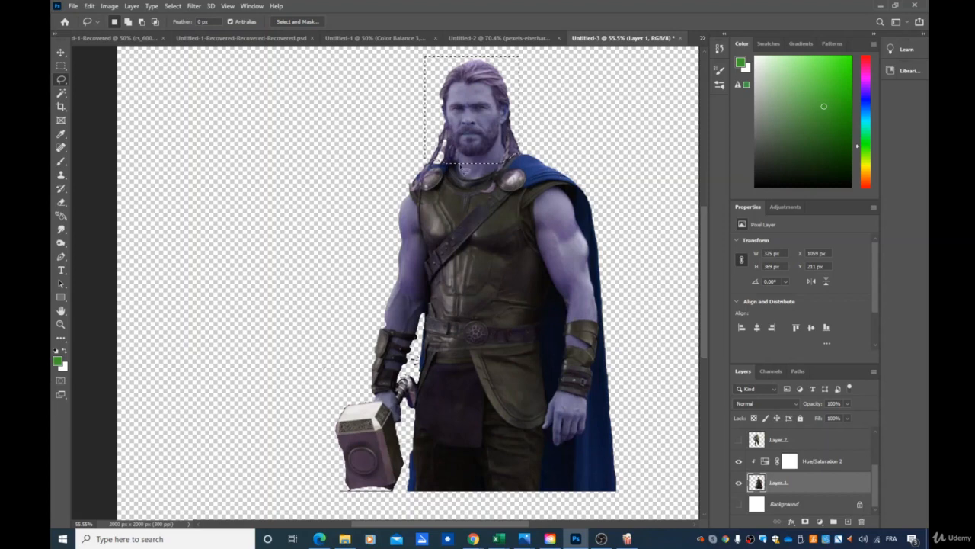
key(alt)
drag(441, 166, 450, 171)
key(ctrl+j)
- Toggle Layer 1's visibility to check the head copy, and hide the Hue/Saturation 2 adjustment
click(739, 505)
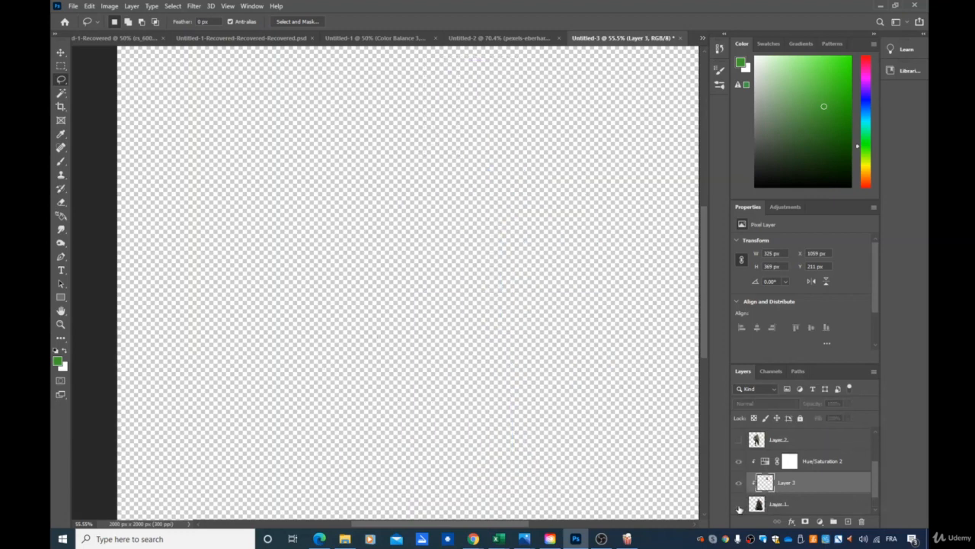
click(738, 489)
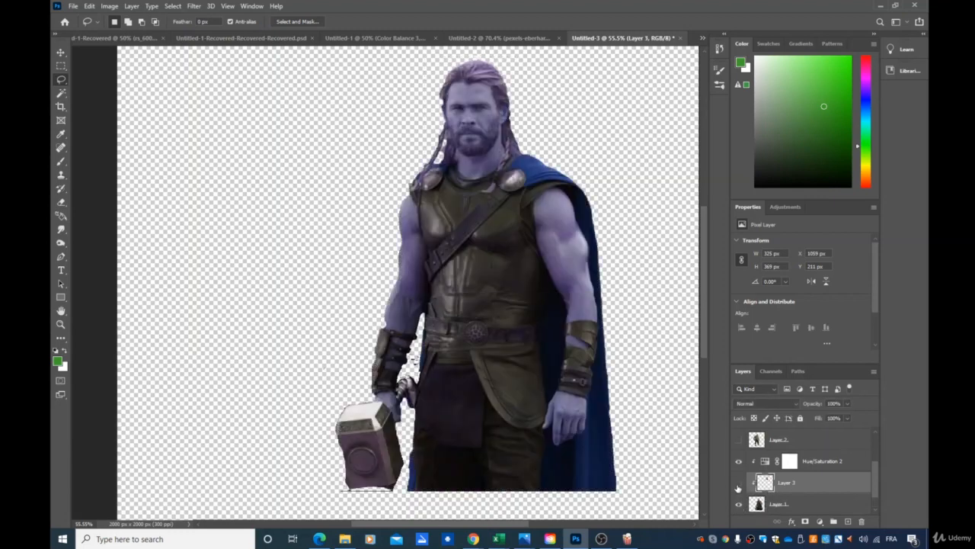
scroll(758, 504, down, 1)
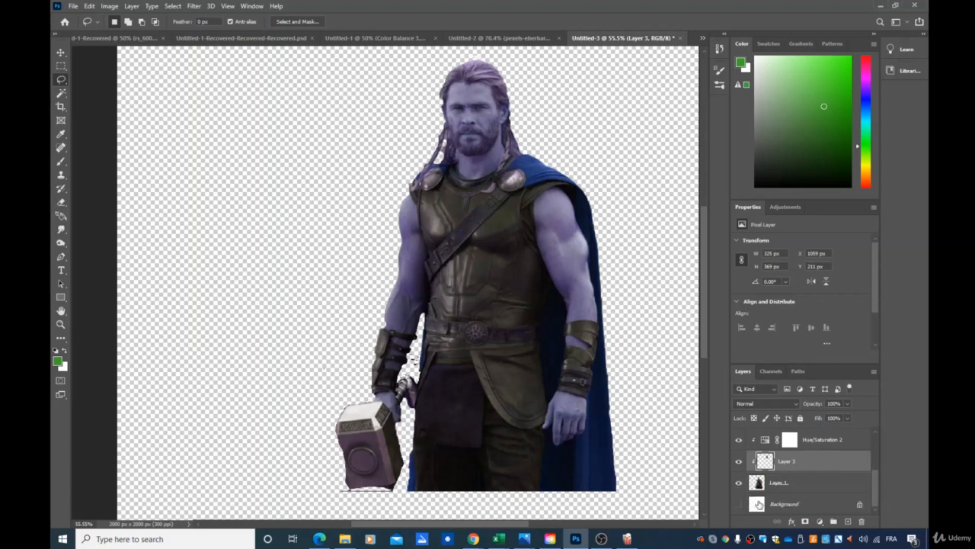
click(739, 484)
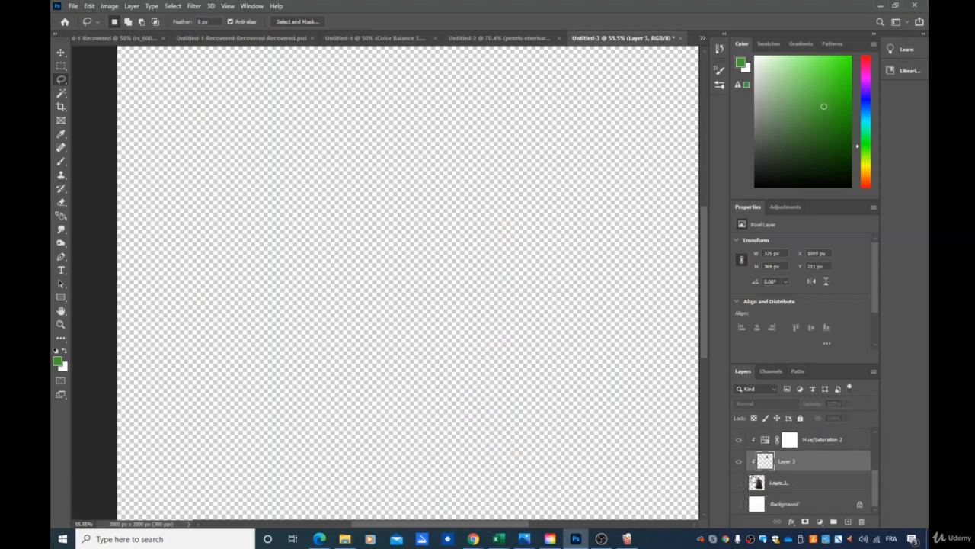
scroll(750, 480, up, 2)
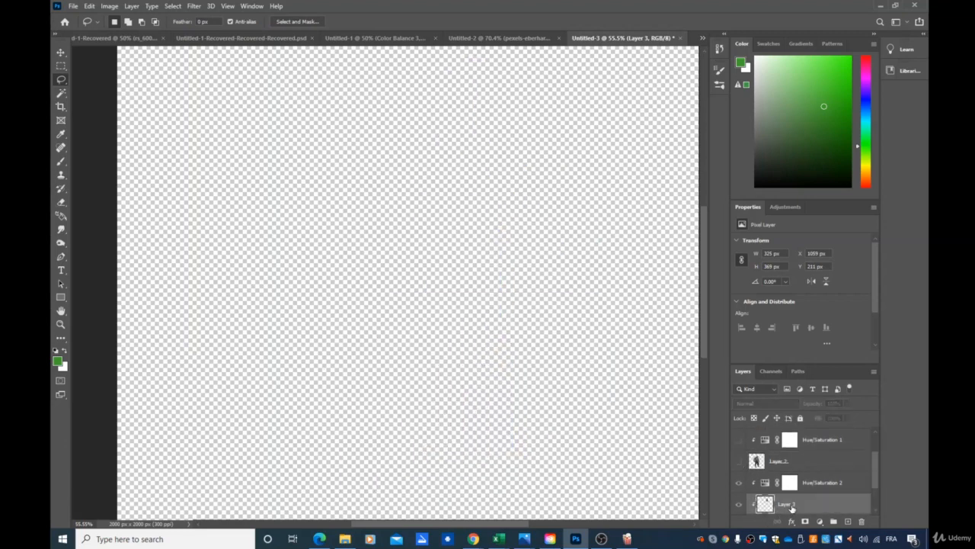
click(739, 488)
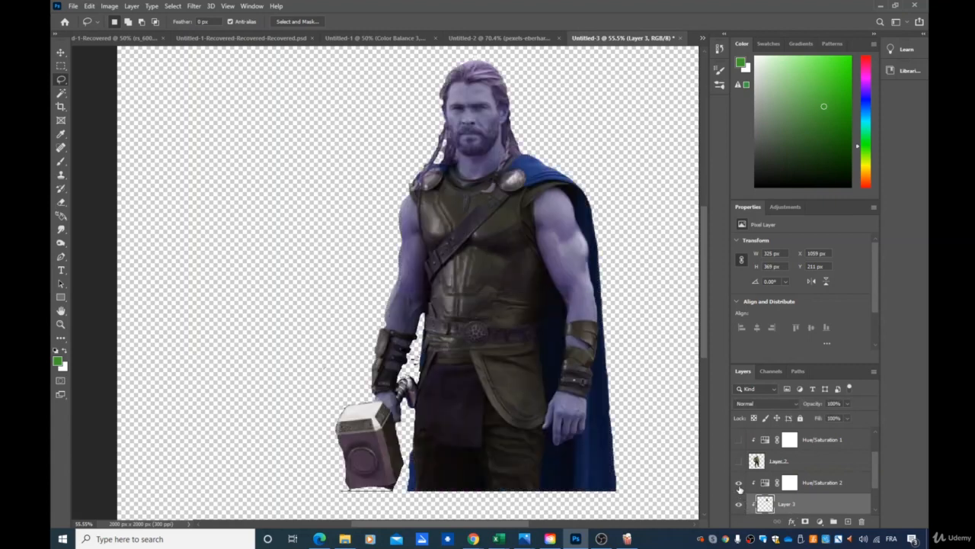
click(739, 486)
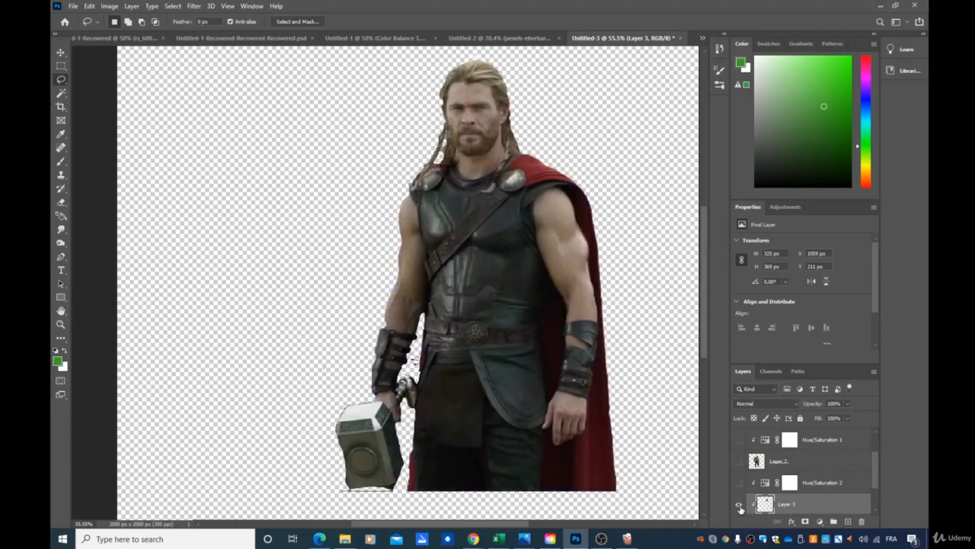
- Move Layer 3 beneath Layer 1 out of the clipping group, and hide Layer 1 to isolate the head
scroll(739, 508, down, 2)
click(739, 488)
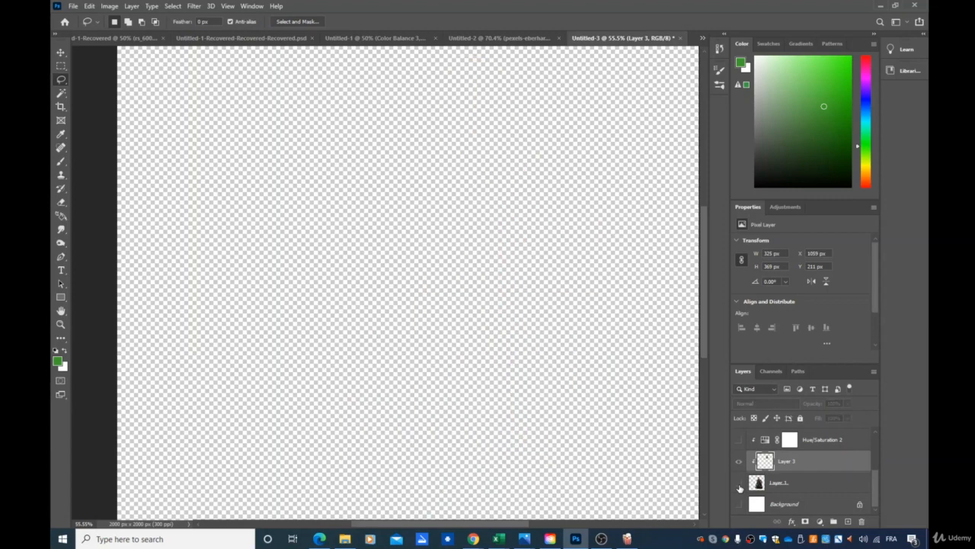
click(739, 487)
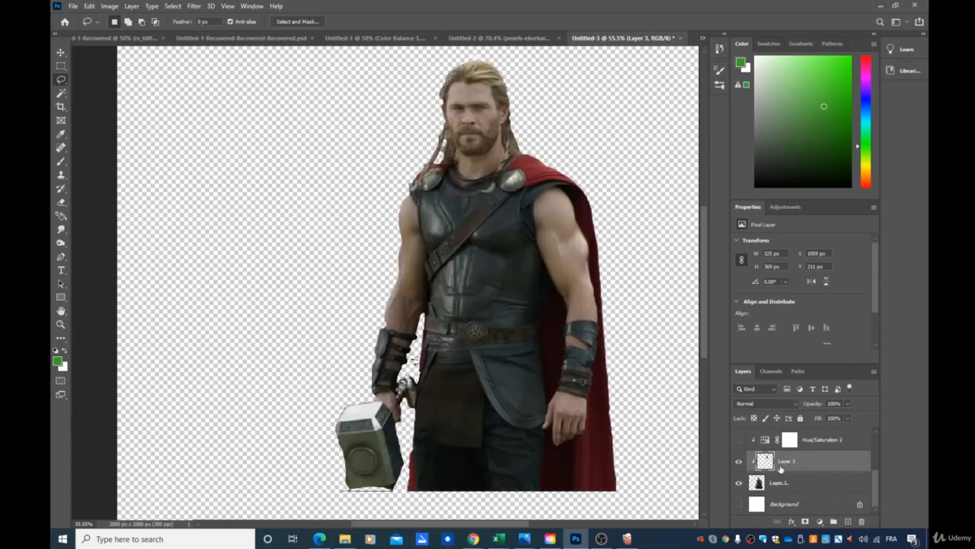
drag(780, 468, 769, 493)
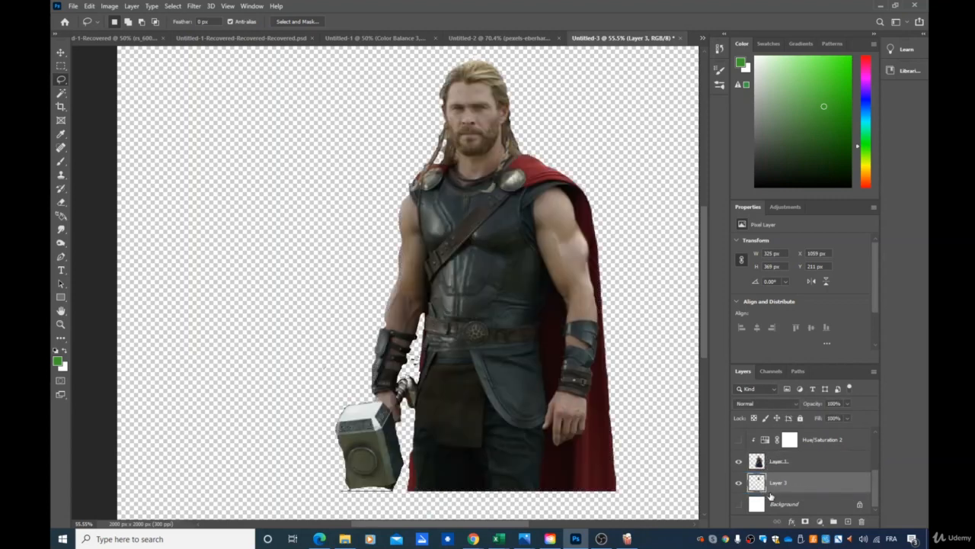
click(739, 462)
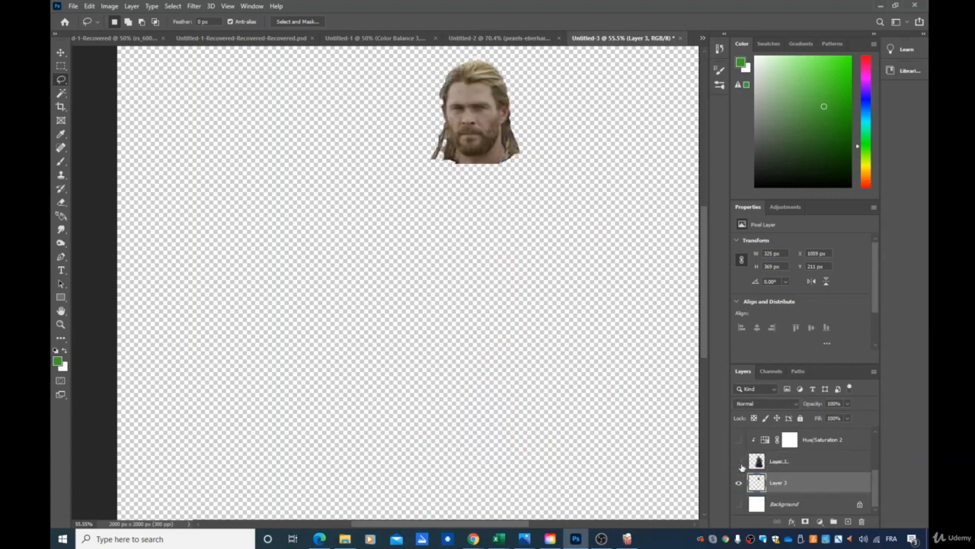
- Move Thor's head to about X 922 px, Y 431 px and restack Layer 3 above Hue/Saturation 1
click(61, 53)
drag(476, 114, 437, 179)
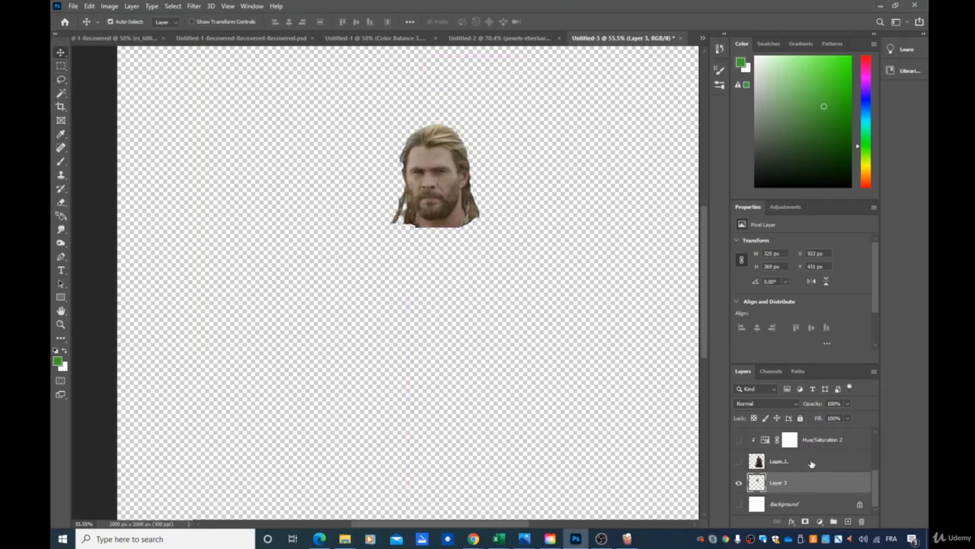
scroll(809, 465, up, 1)
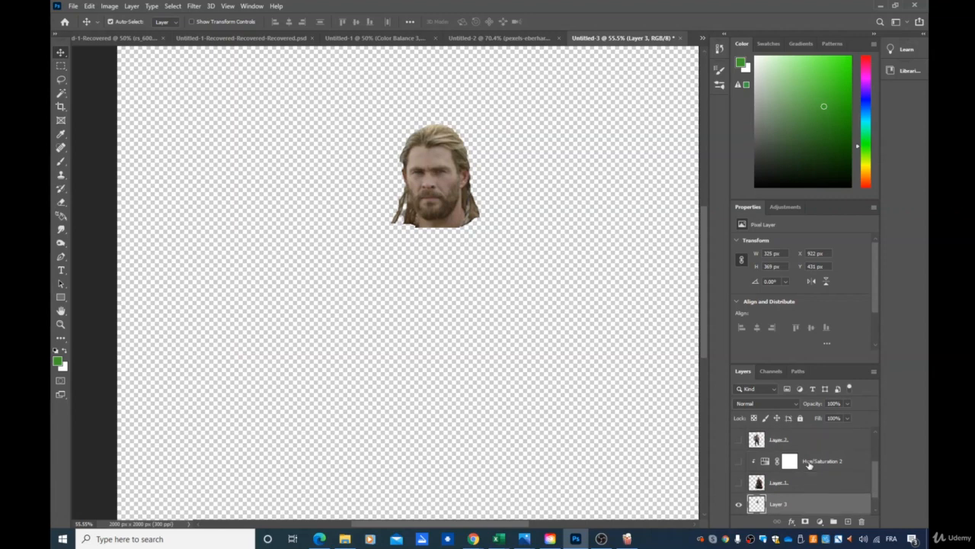
click(739, 442)
click(739, 442)
scroll(833, 448, up, 2)
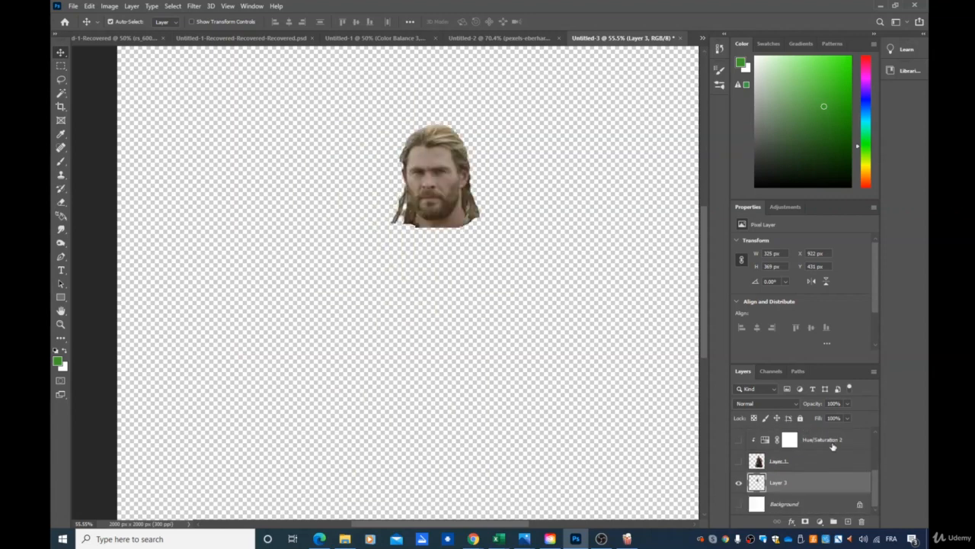
scroll(833, 446, down, 3)
drag(800, 491, 801, 471)
scroll(800, 462, down, 3)
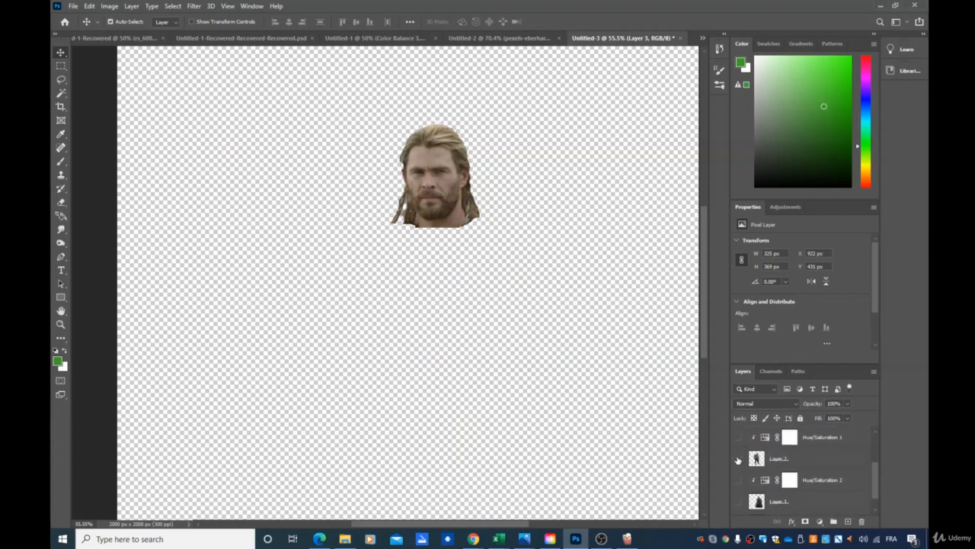
- Show Layer 2 and Hue/Saturation 1, and move Thor's head beside the Hulk's head at about X 1250 px, Y 177 px
click(737, 460)
click(738, 437)
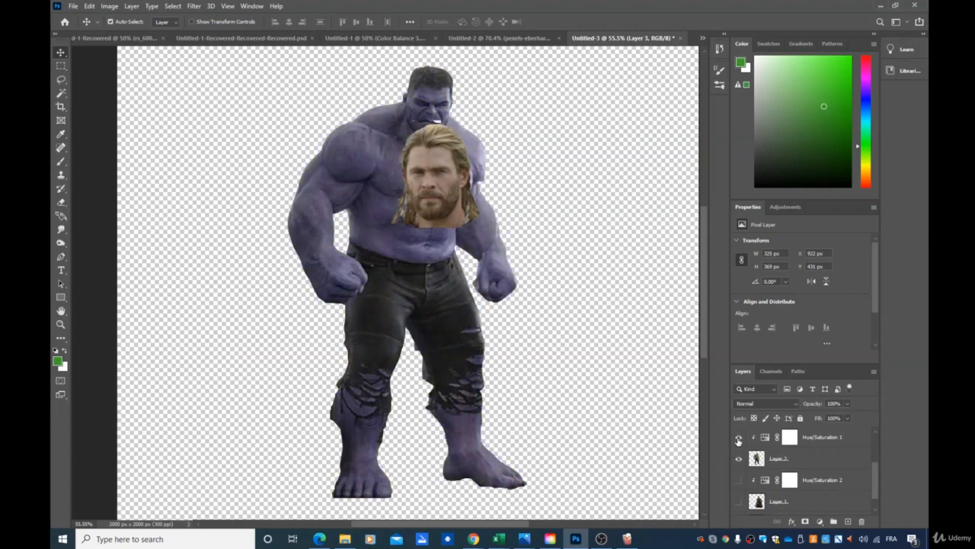
drag(425, 185, 457, 120)
drag(536, 167, 688, 270)
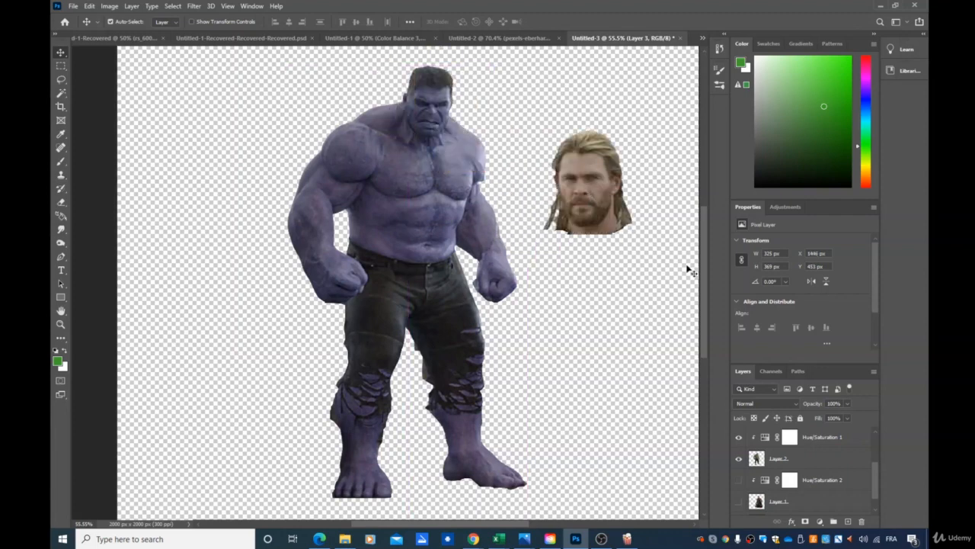
scroll(702, 272, up, 2)
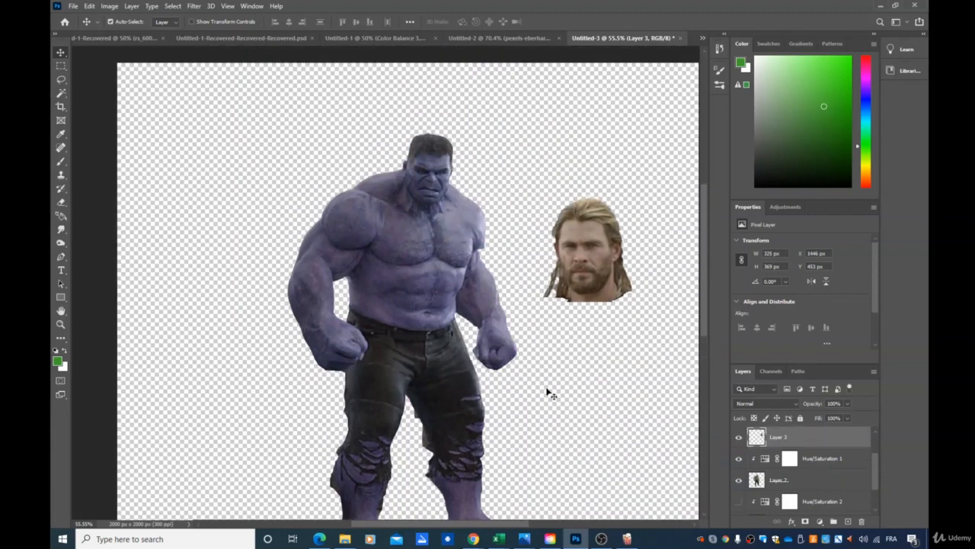
scroll(547, 392, down, 1)
scroll(584, 387, down, 2)
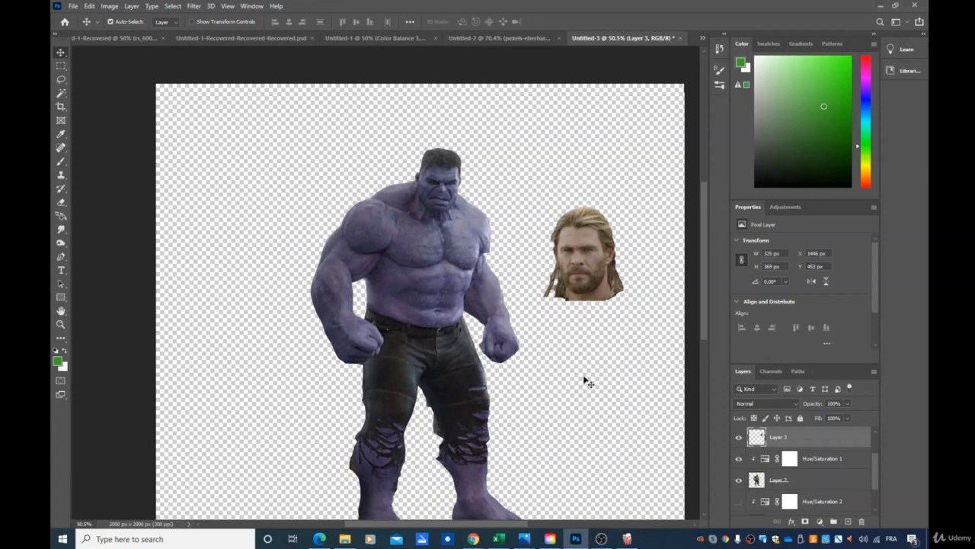
drag(562, 266, 534, 179)
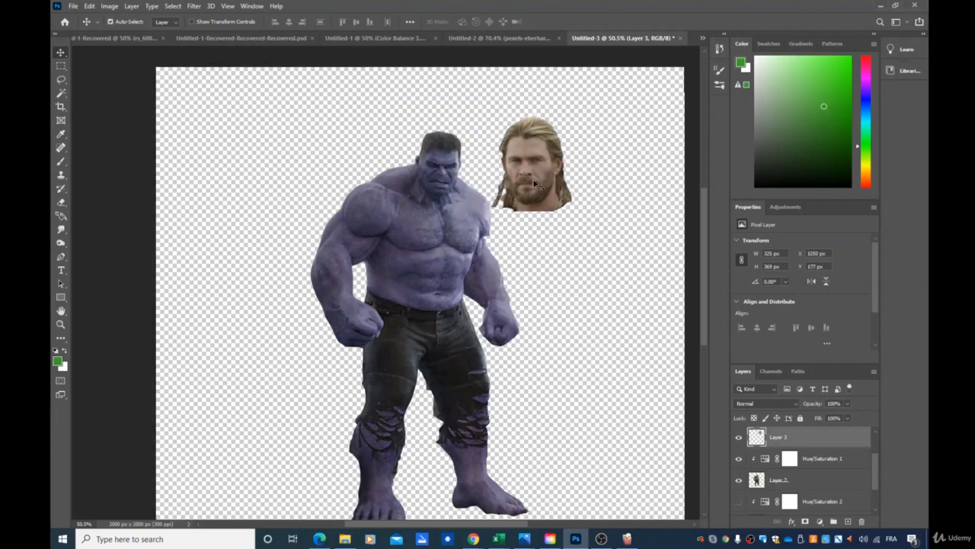
- Flip Thor's head horizontally with Free Transform and place it over the Hulk's head
key(ctrl+t)
right_click(526, 167)
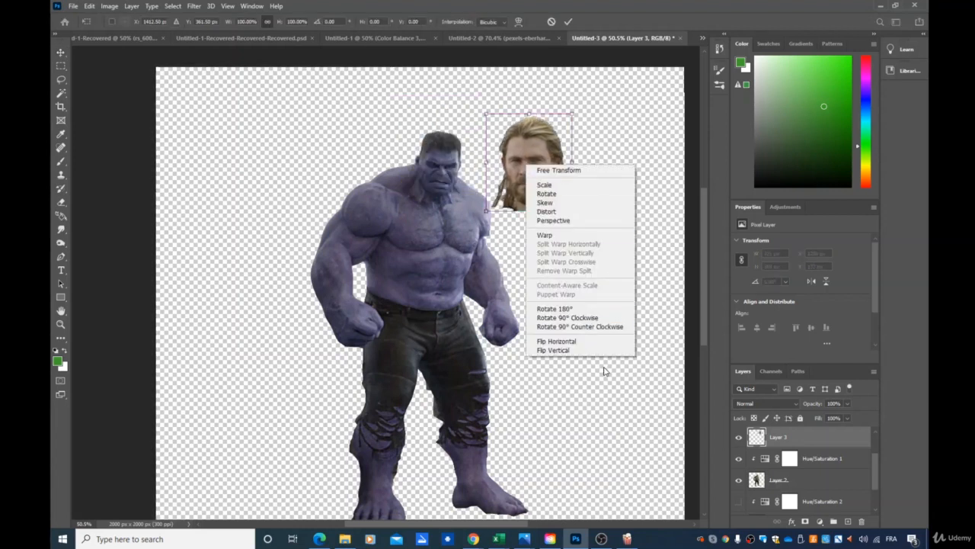
click(590, 341)
drag(536, 163, 445, 144)
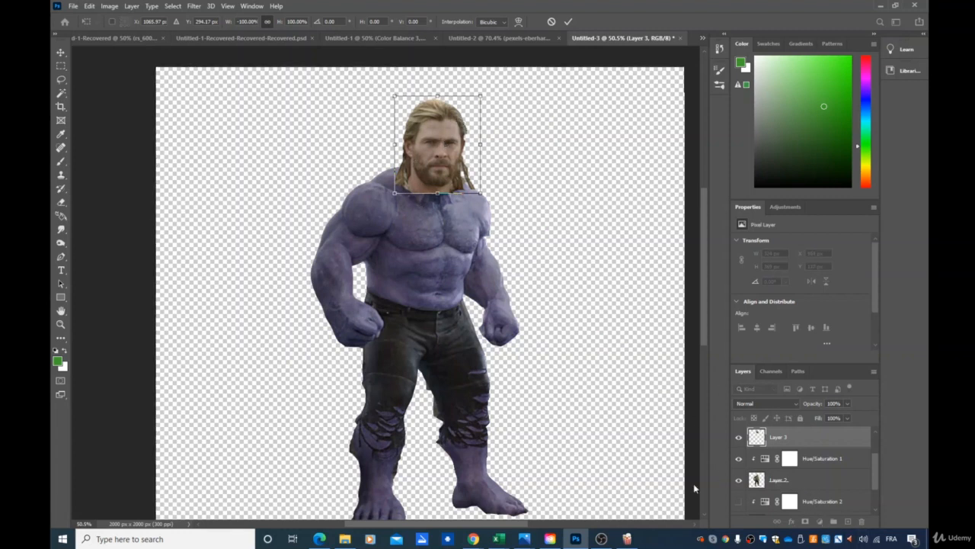
- Try Hue/Saturation 2 above Layer 3 and toggle its visibility to preview its effect on the head
scroll(778, 481, down, 1)
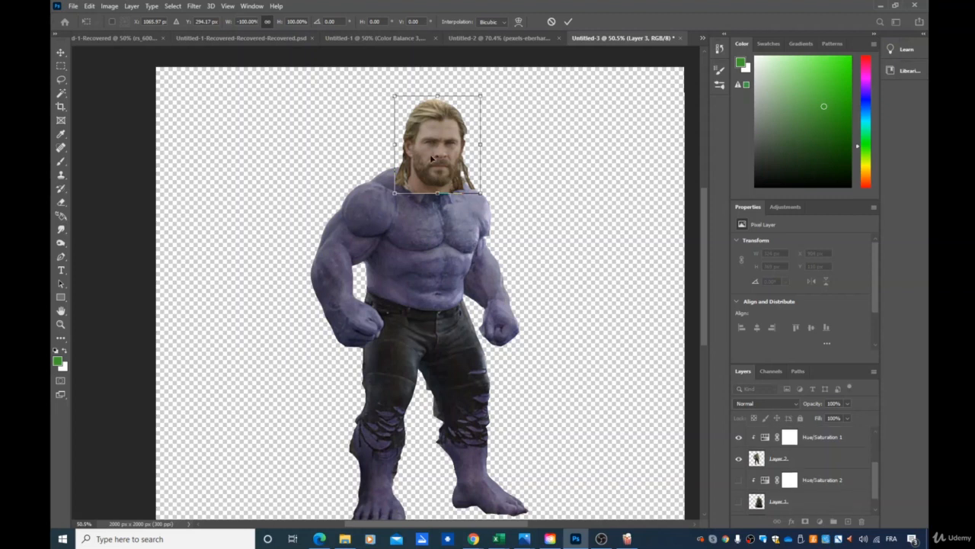
scroll(481, 413, down, 1)
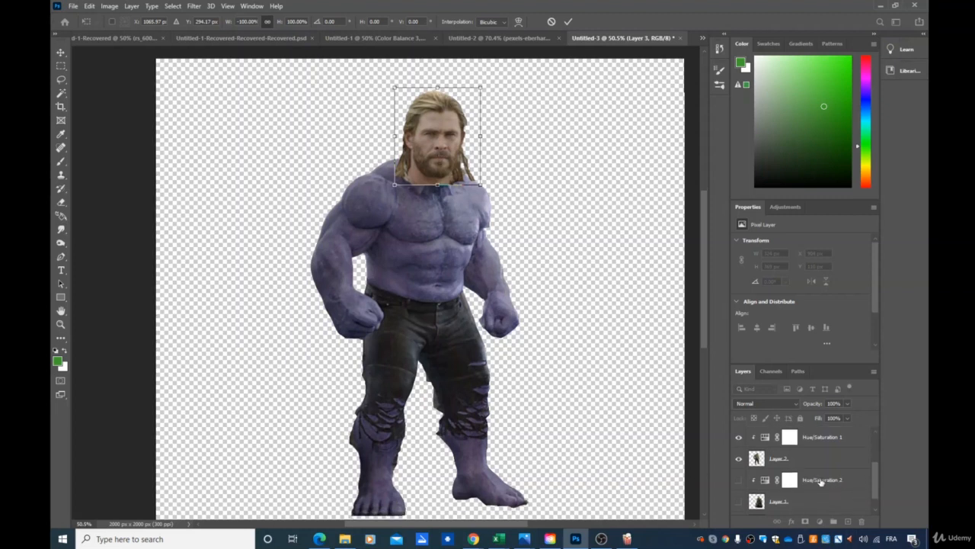
drag(813, 480, 820, 442)
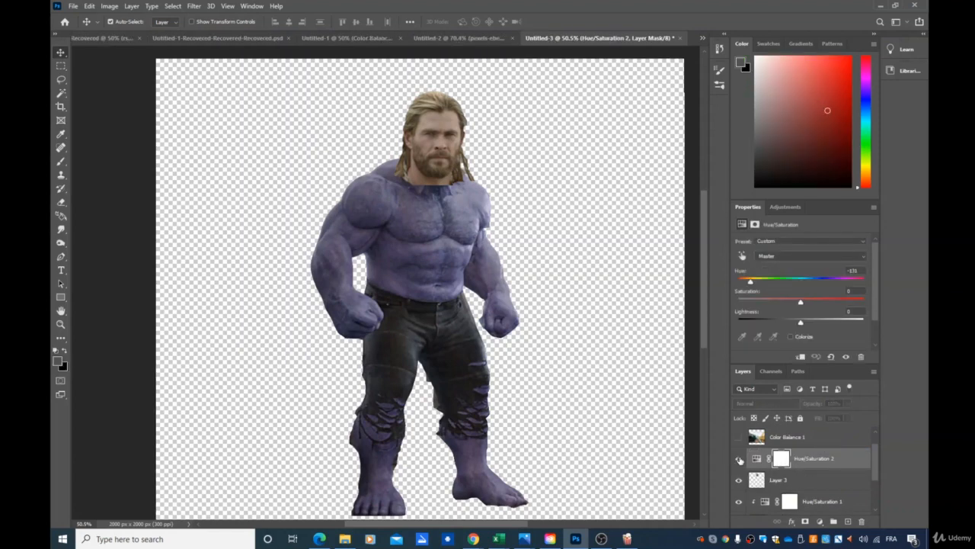
click(738, 460)
click(739, 459)
- Restack Hue/Saturation 2 directly above Layer 1, undoing the misplaced drop, and hide the adjustment
mouse_move(800, 463)
mouse_down()
mouse_move(812, 503)
mouse_move(815, 473)
mouse_up()
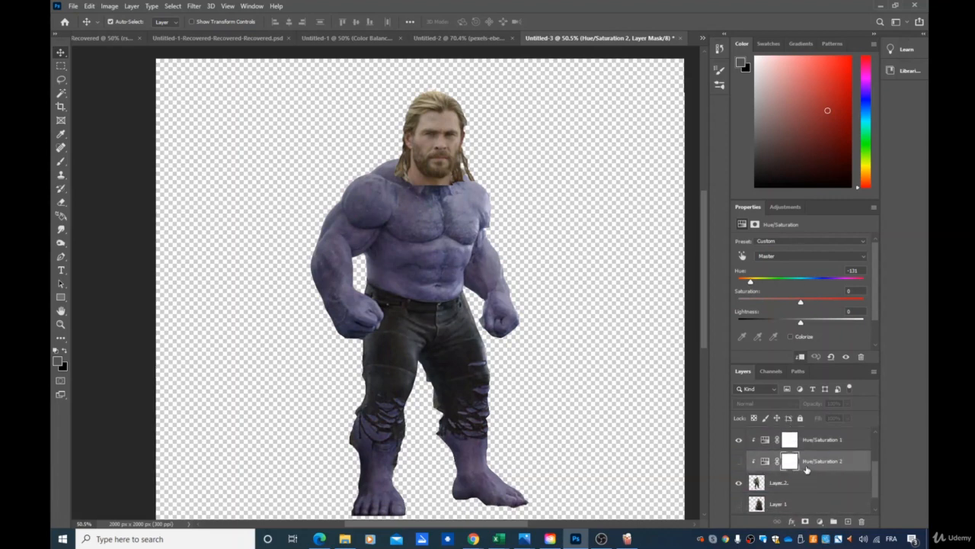
key(ctrl+z)
drag(800, 446, 793, 473)
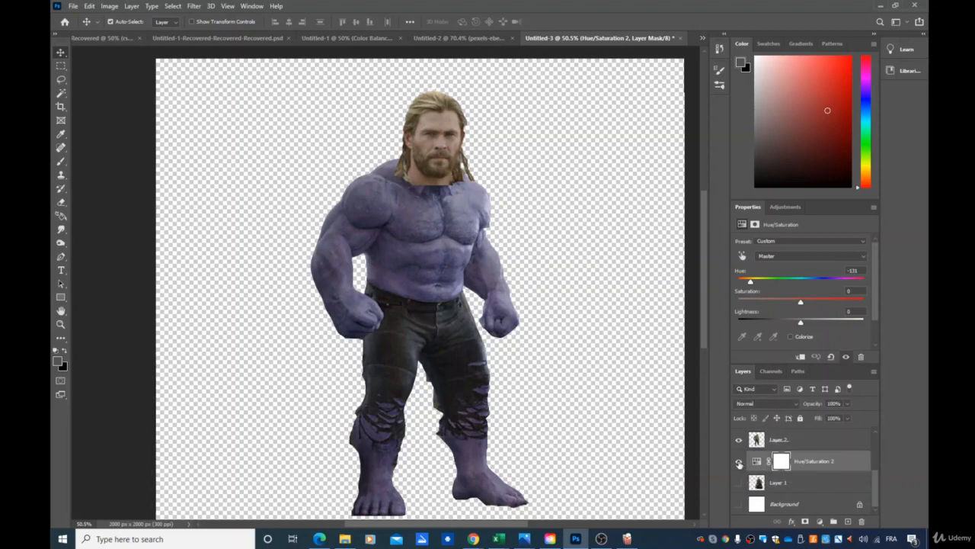
scroll(375, 131, up, 2)
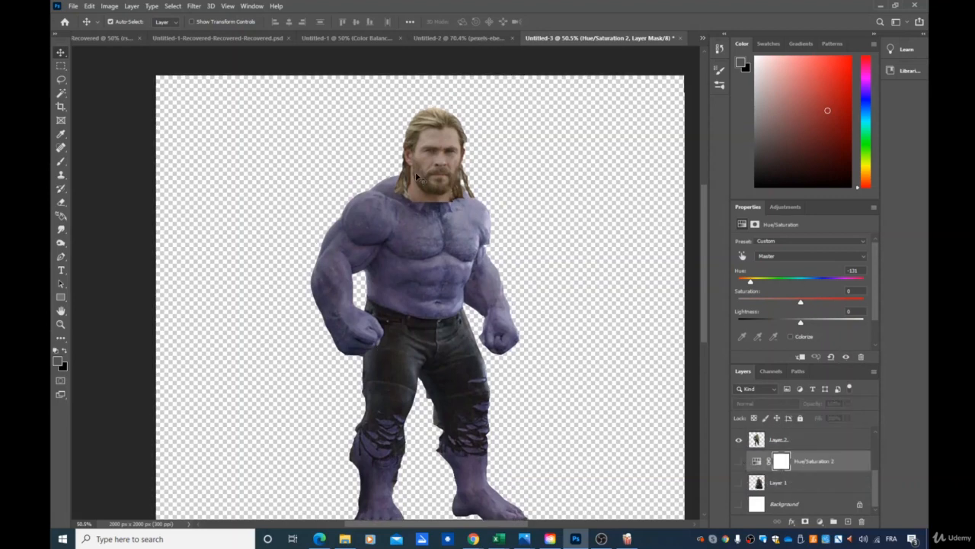
- Scale Thor's head to about 84.4% with Free Transform and position it over the Hulk's head at about X 948 px, Y 178 px
mouse_move(425, 183)
mouse_down()
mouse_move(422, 158)
mouse_move(429, 190)
mouse_up()
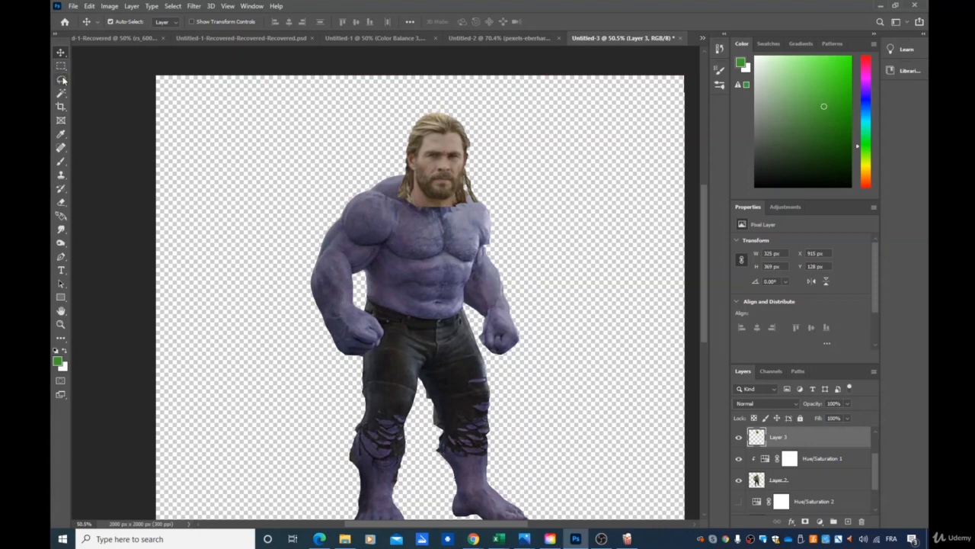
key(ctrl)
key(ctrl+t)
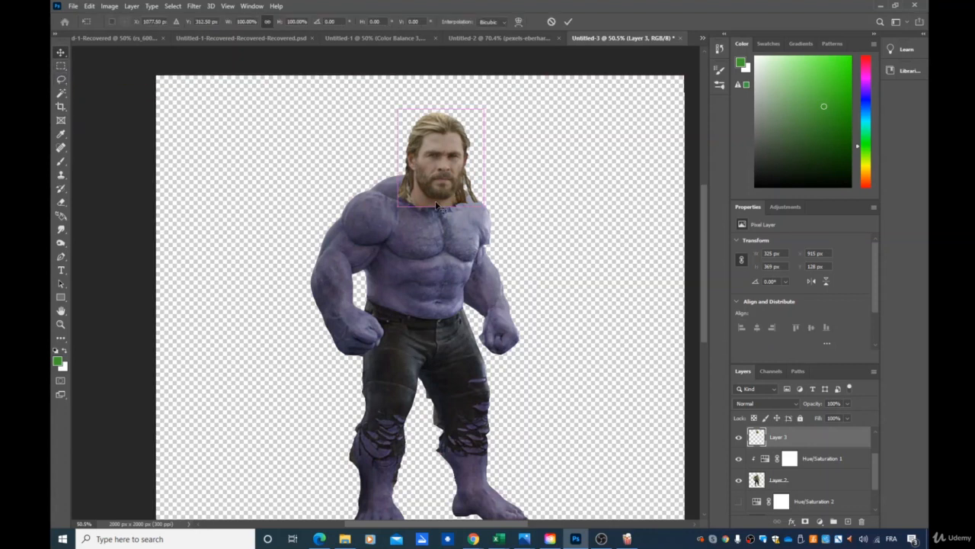
drag(396, 108, 411, 124)
drag(447, 163, 449, 173)
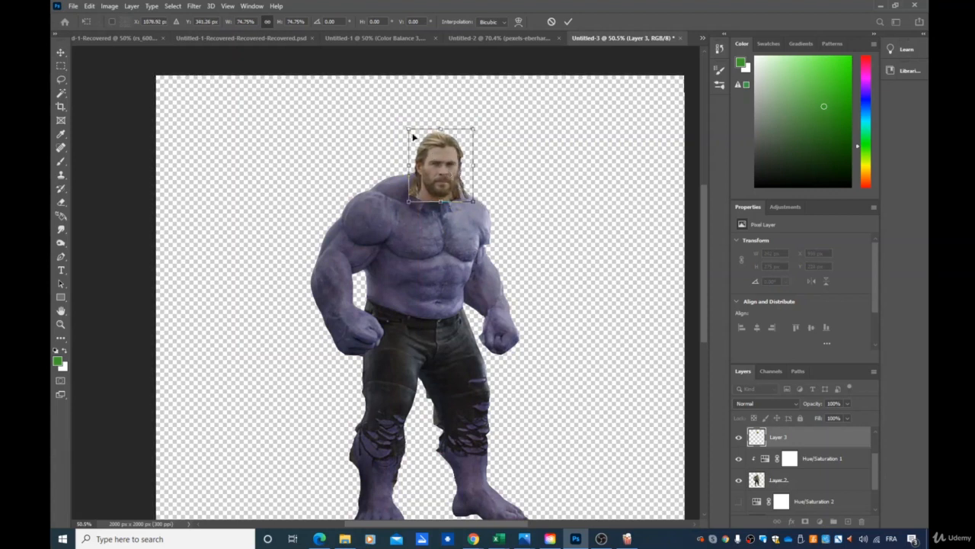
drag(405, 127, 402, 122)
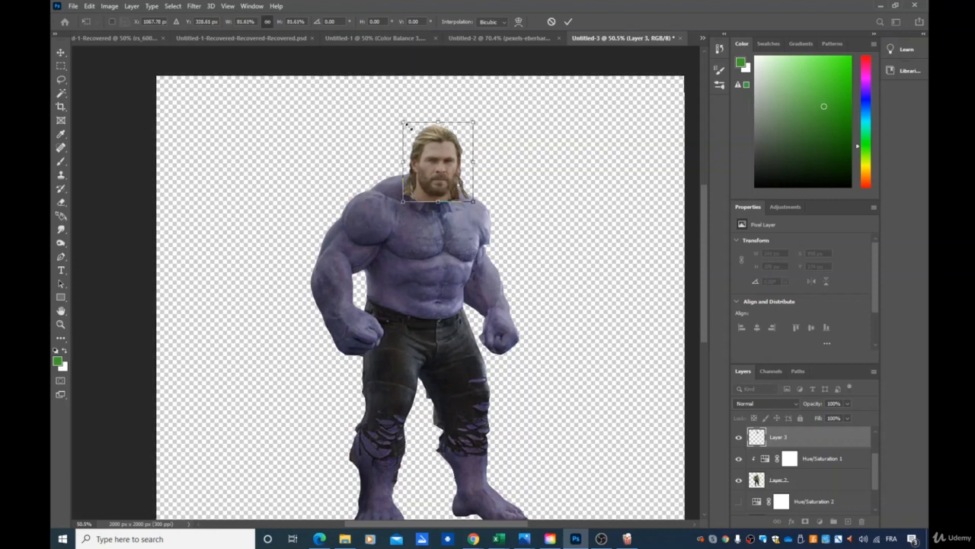
drag(450, 177, 452, 183)
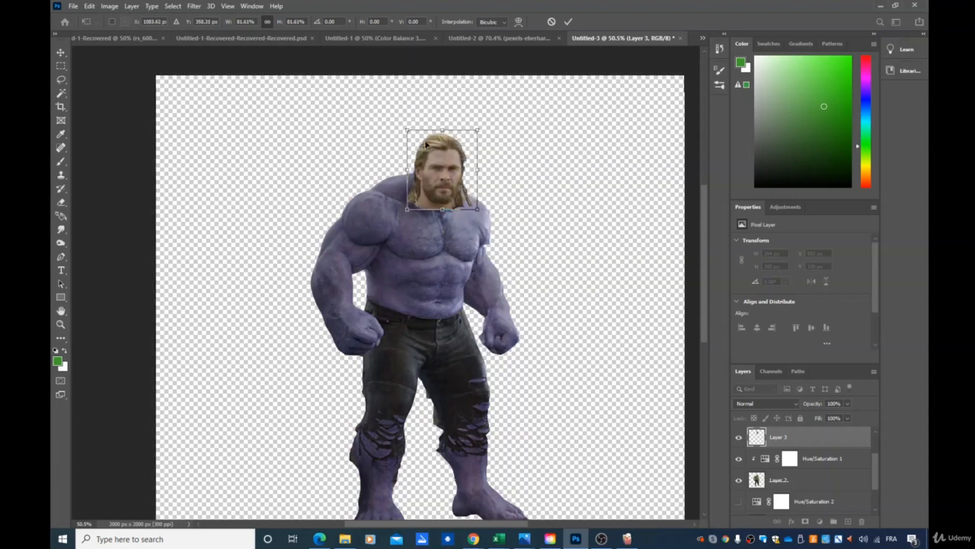
drag(407, 130, 403, 123)
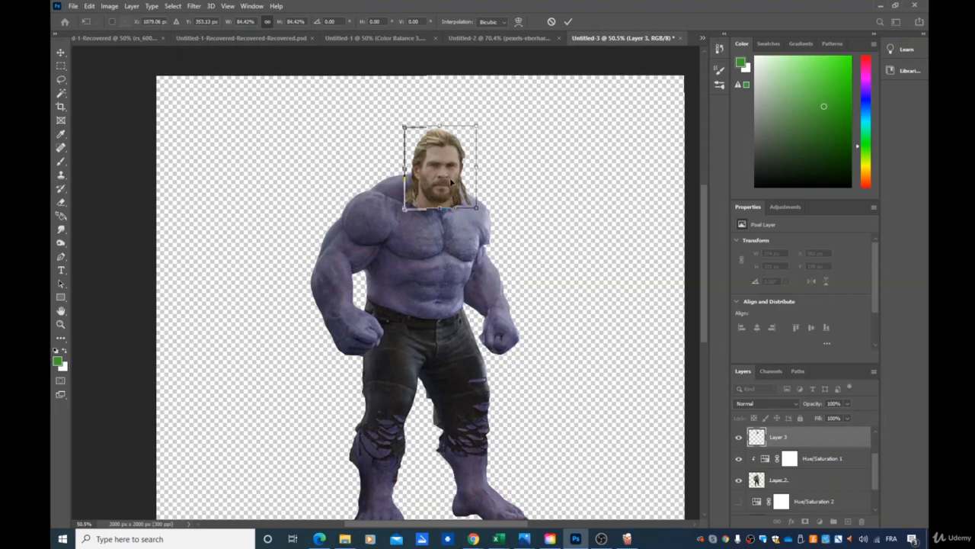
drag(454, 186, 455, 180)
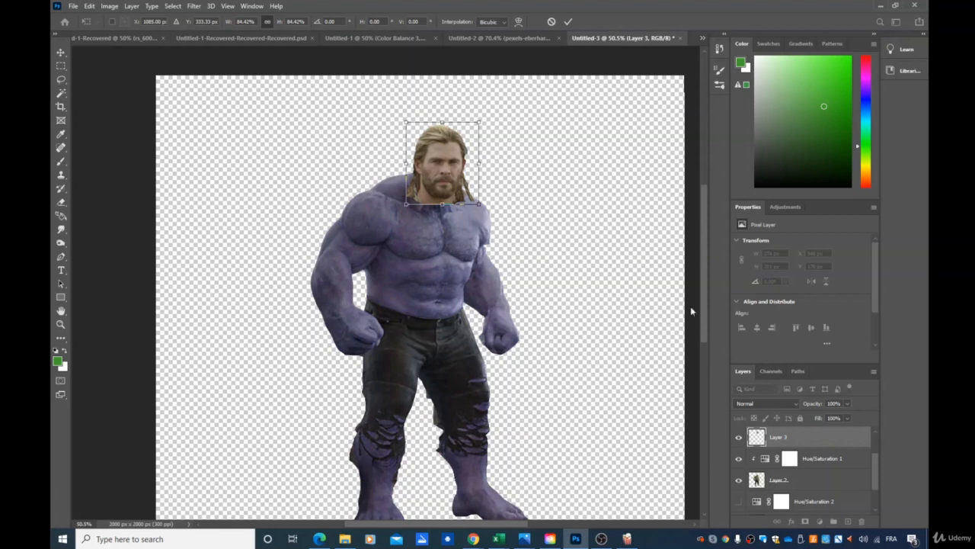
key(Return)
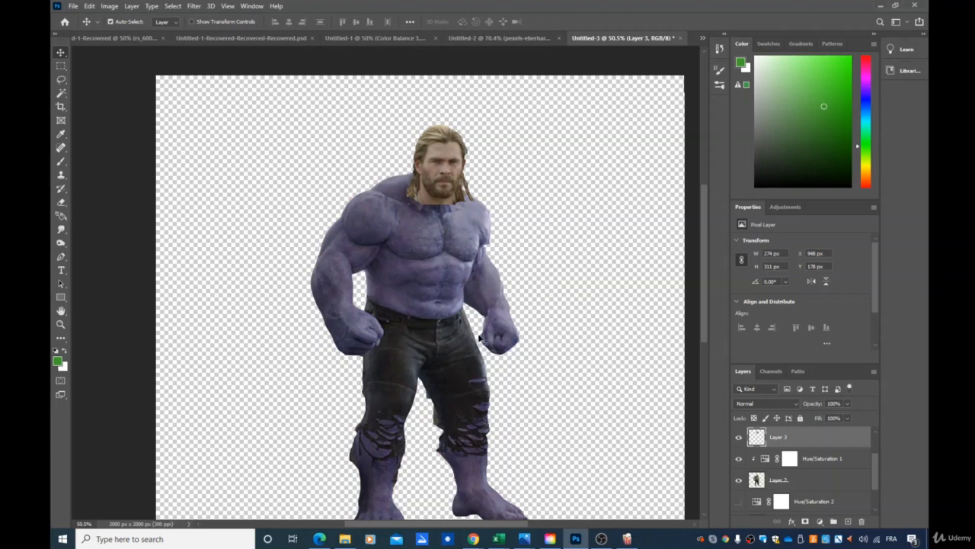
- Hide Thor's head on Layer 3 and the Hulk on Layer 2
click(828, 464)
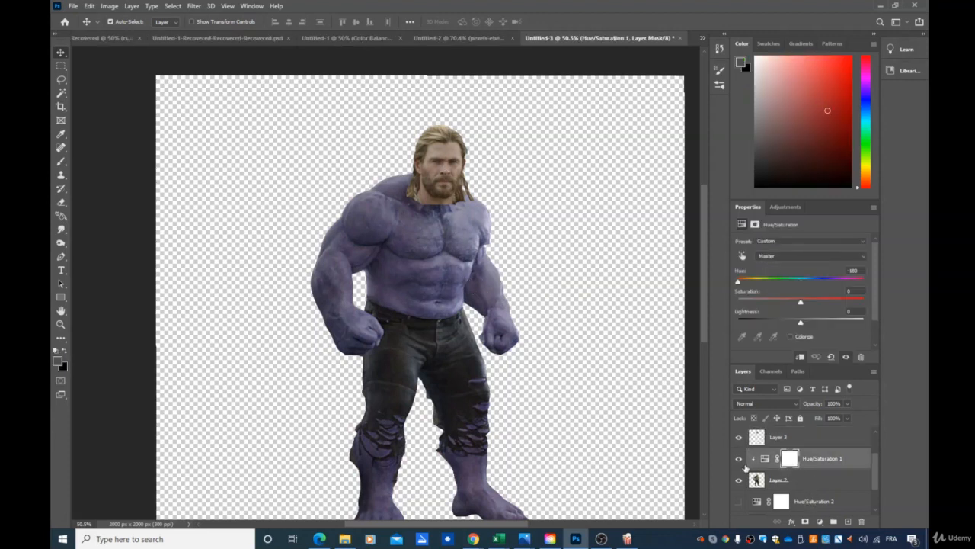
click(739, 481)
click(740, 479)
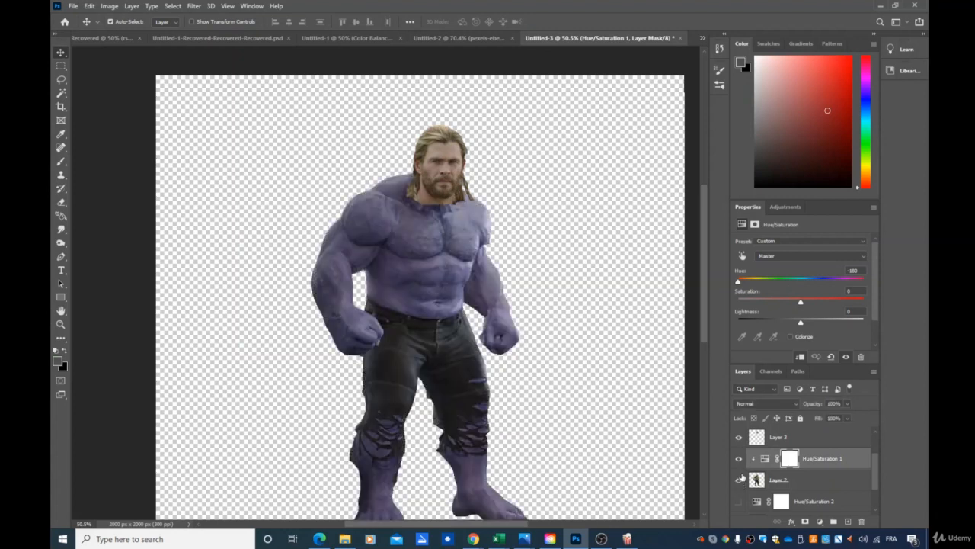
click(738, 438)
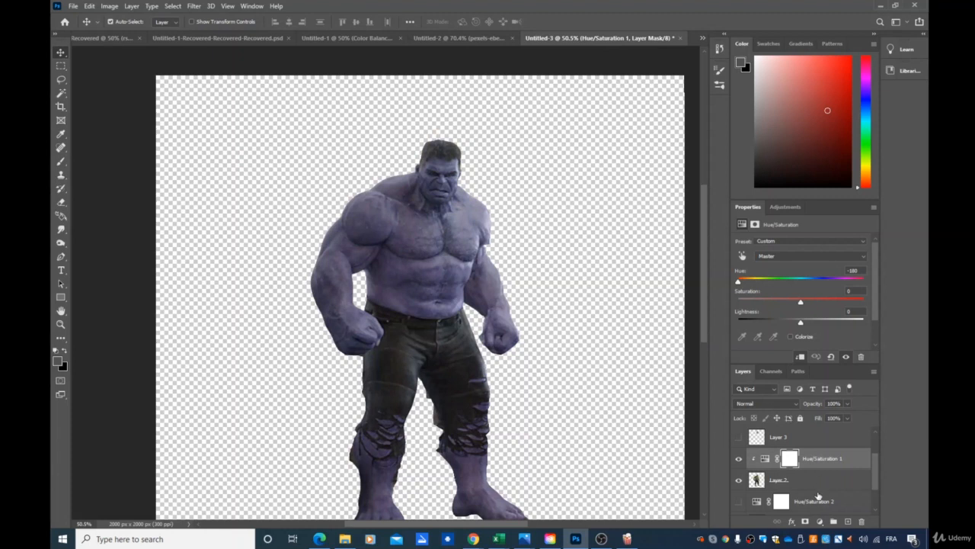
click(739, 480)
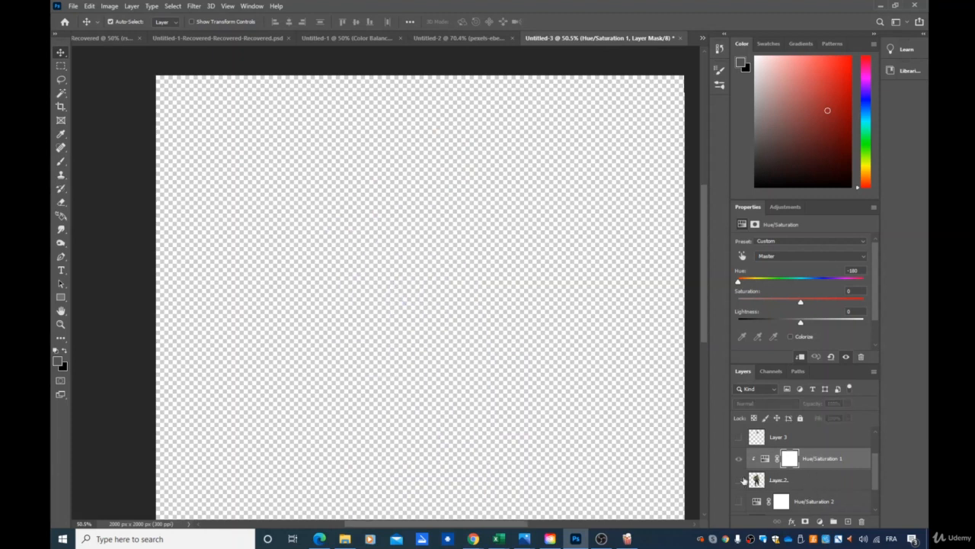
- Restack Layer 3 between Hue/Saturation 2 and Layer 1, and show Layer 3 with the adjustment
drag(810, 437, 816, 481)
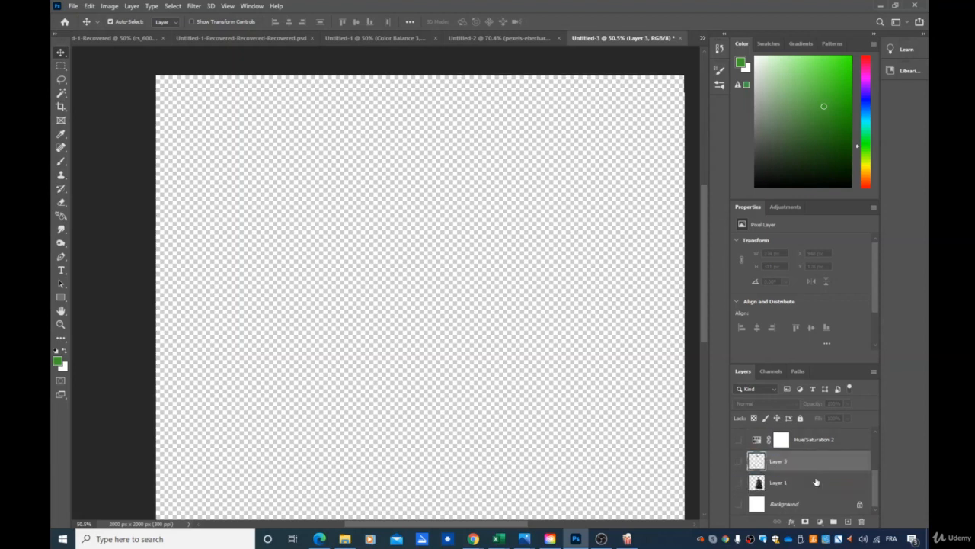
click(739, 440)
click(739, 461)
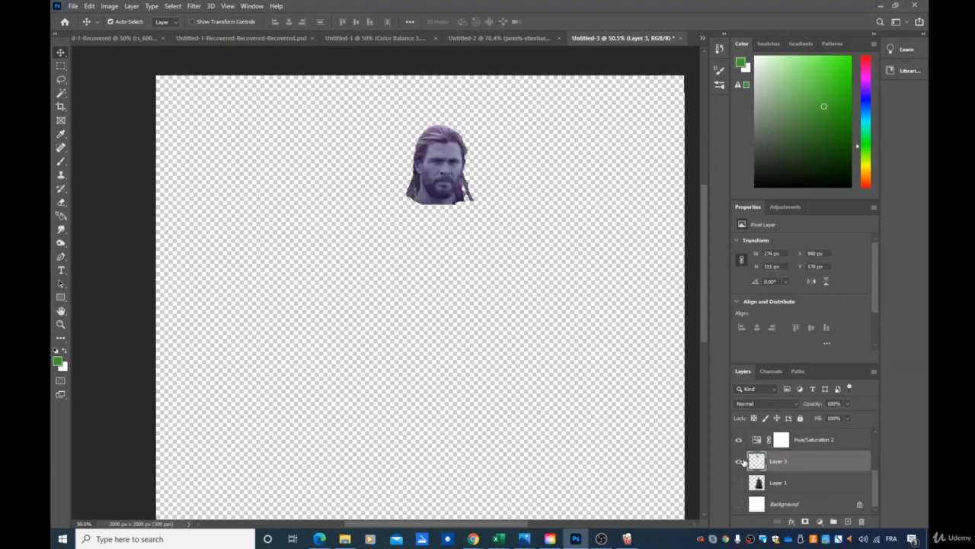
scroll(797, 450, up, 2)
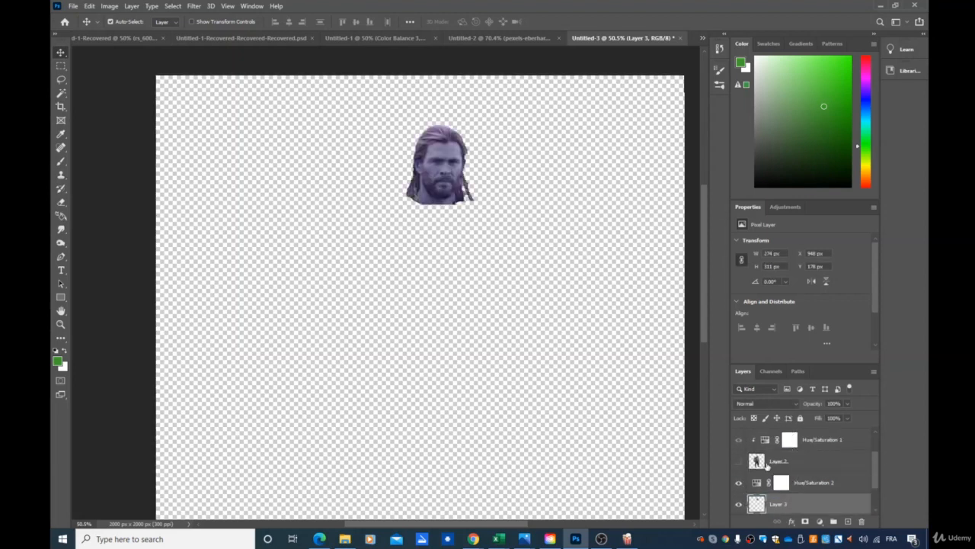
click(738, 462)
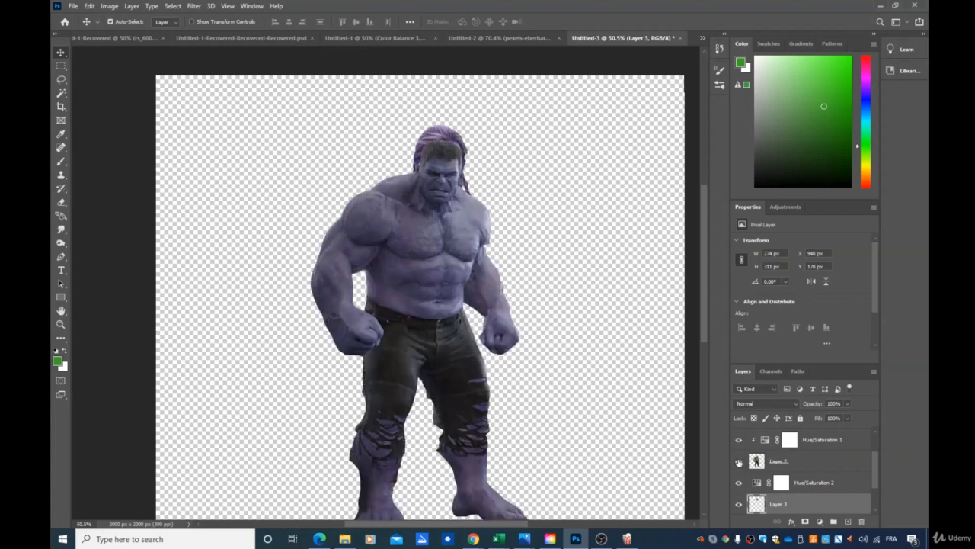
click(738, 461)
scroll(808, 471, down, 2)
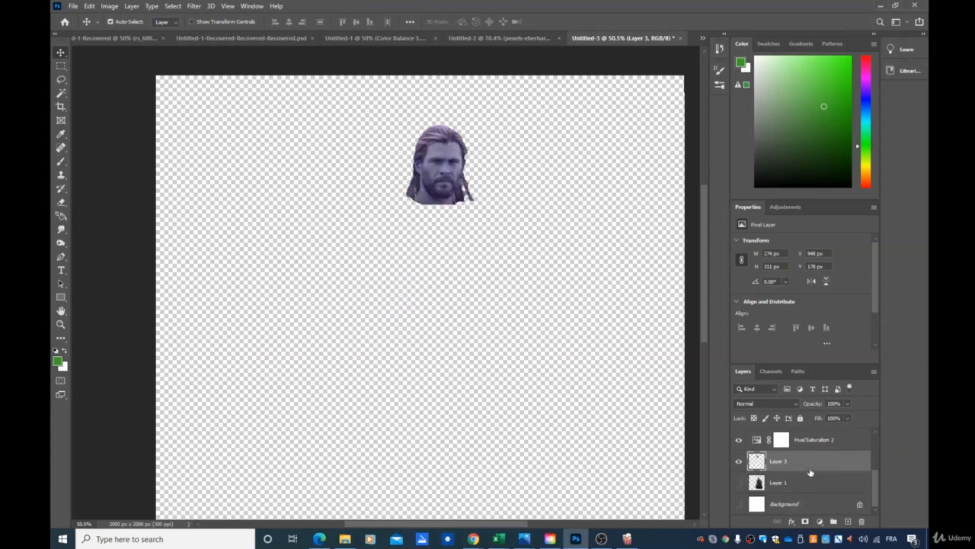
- Merge Hue/Saturation 2 with Layer 3 and toggle the merged head layer's visibility to check it
click(810, 442)
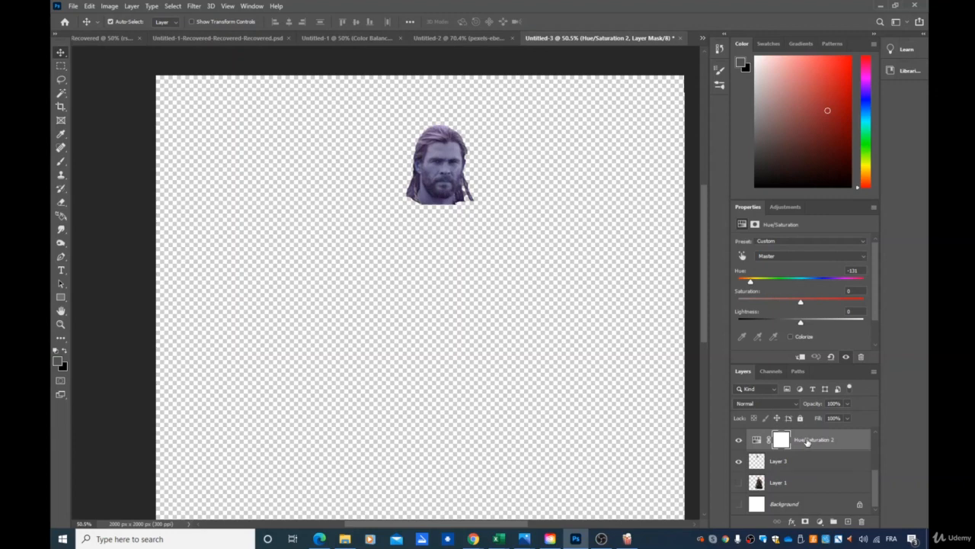
shift+click(799, 467)
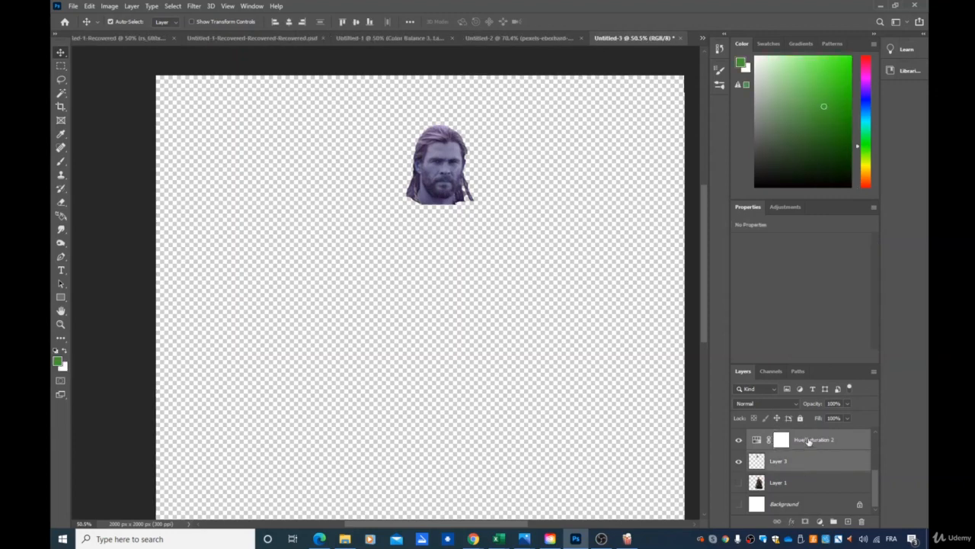
right_click(809, 442)
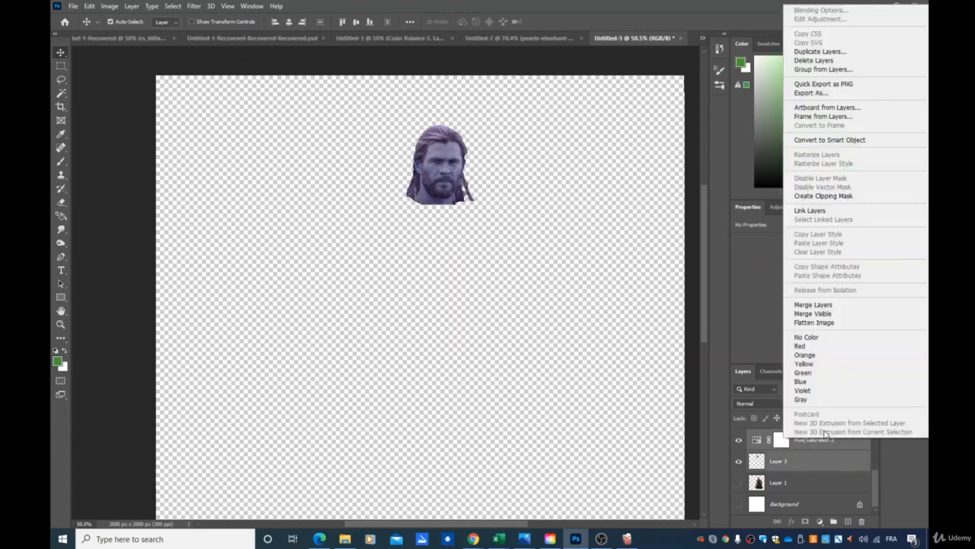
click(838, 304)
click(739, 462)
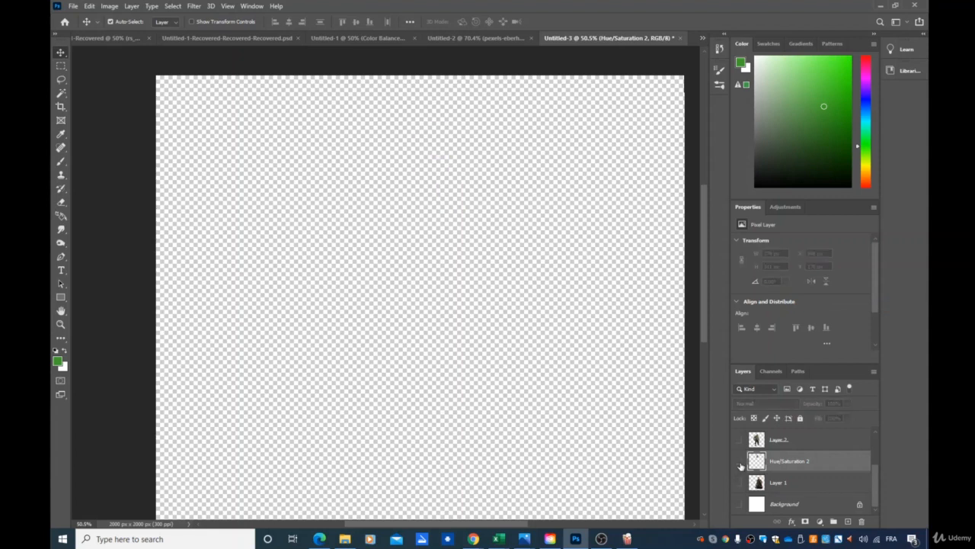
click(739, 462)
- Show Layer 2 and merge it with its Hue/Saturation 1 adjustment
scroll(751, 472, up, 1)
click(738, 461)
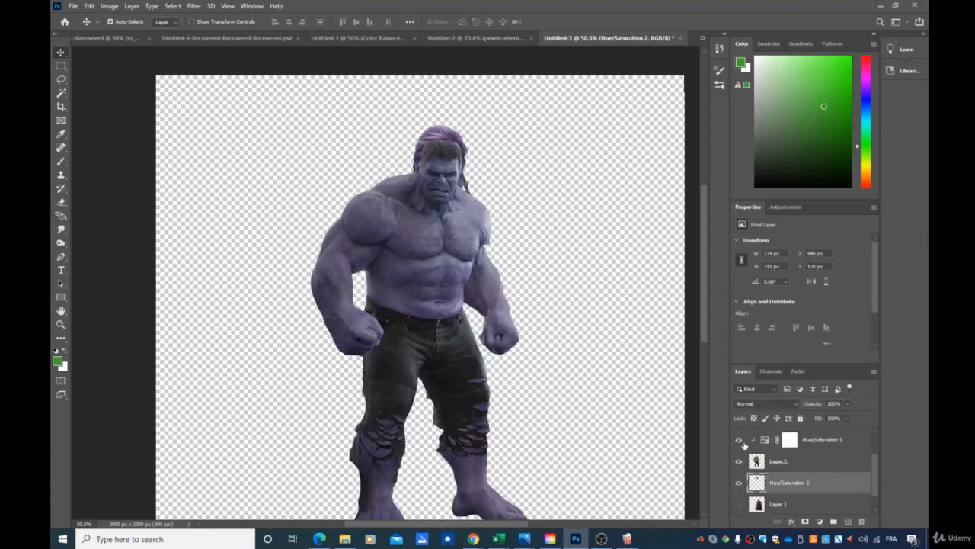
click(821, 440)
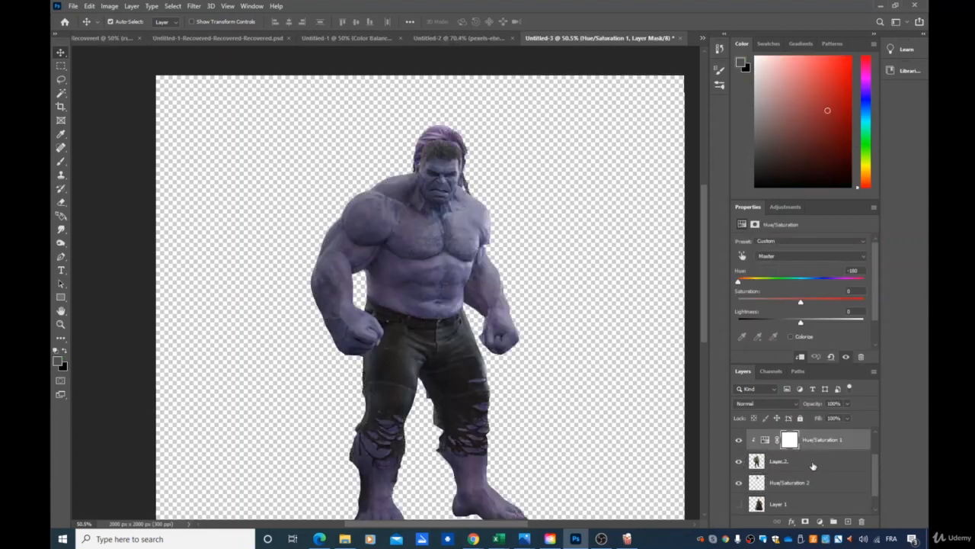
click(815, 462)
right_click(816, 457)
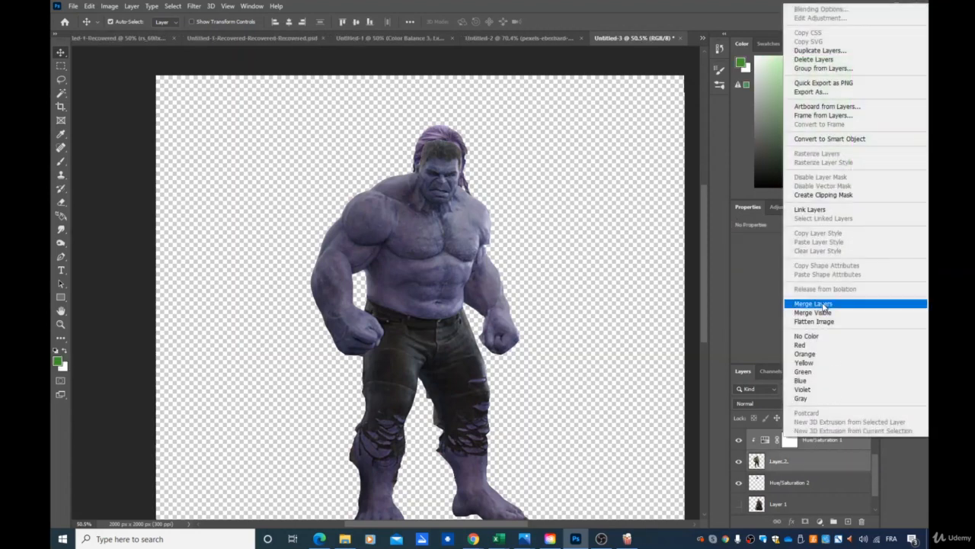
click(843, 304)
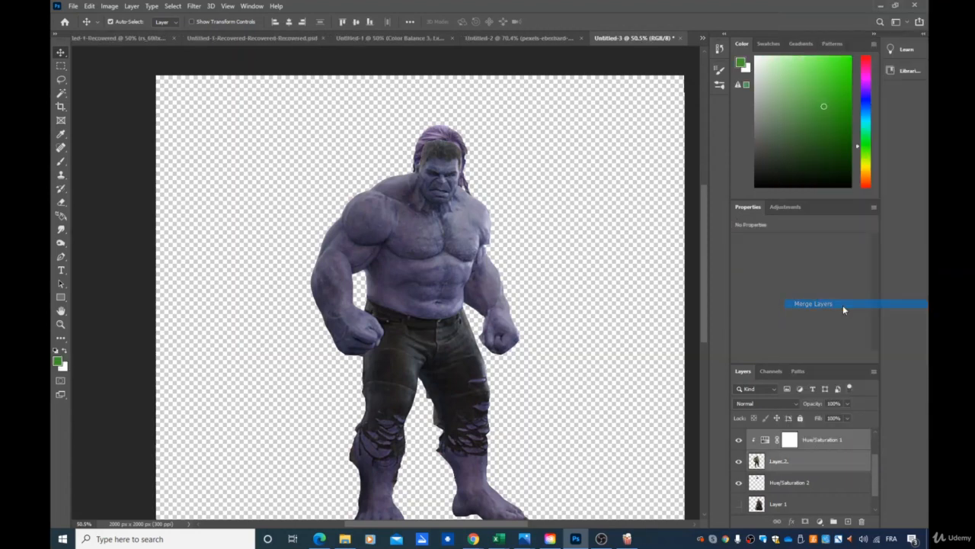
- Move the merged Hulk layer below the merged head layer and reposition Thor's head over the Hulk's head
drag(798, 439, 798, 469)
drag(448, 185, 446, 180)
click(548, 183)
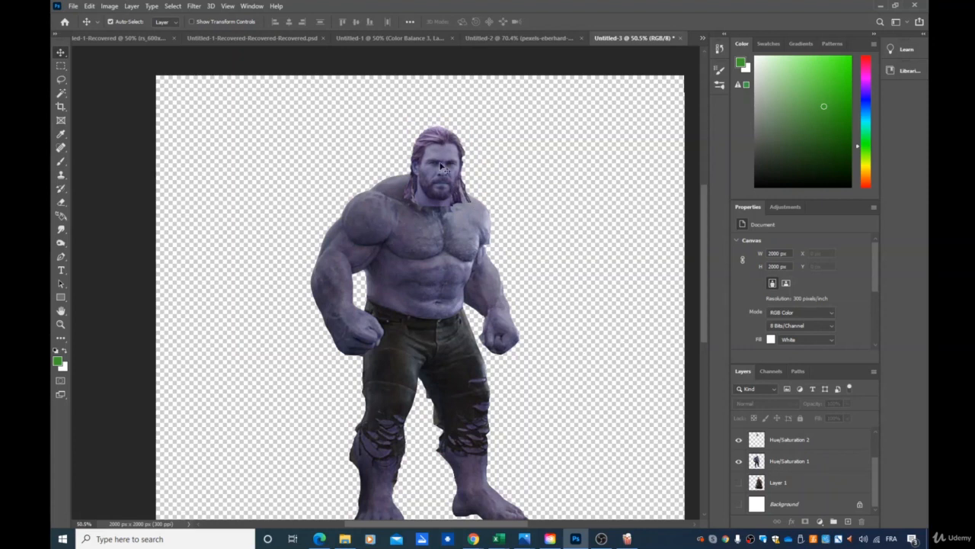
drag(440, 165, 490, 164)
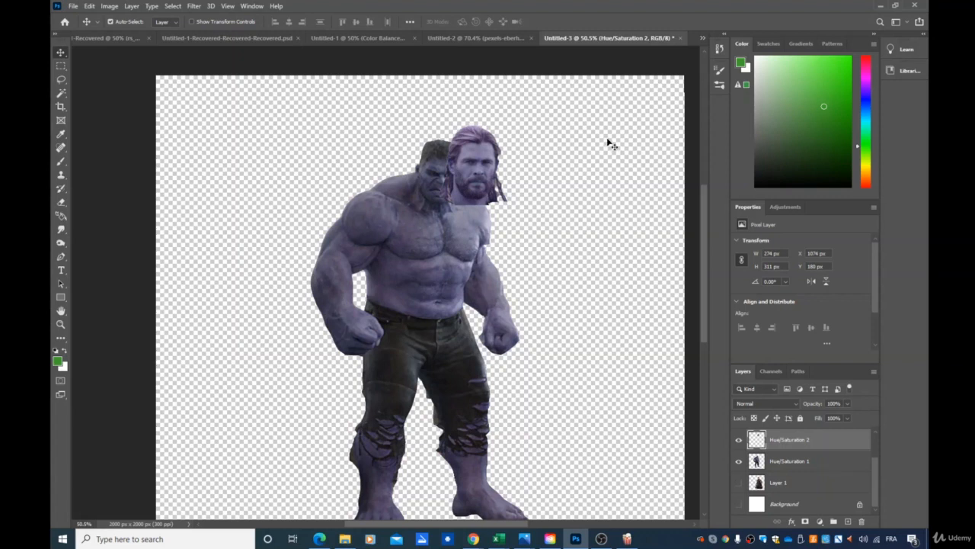
drag(480, 180, 442, 180)
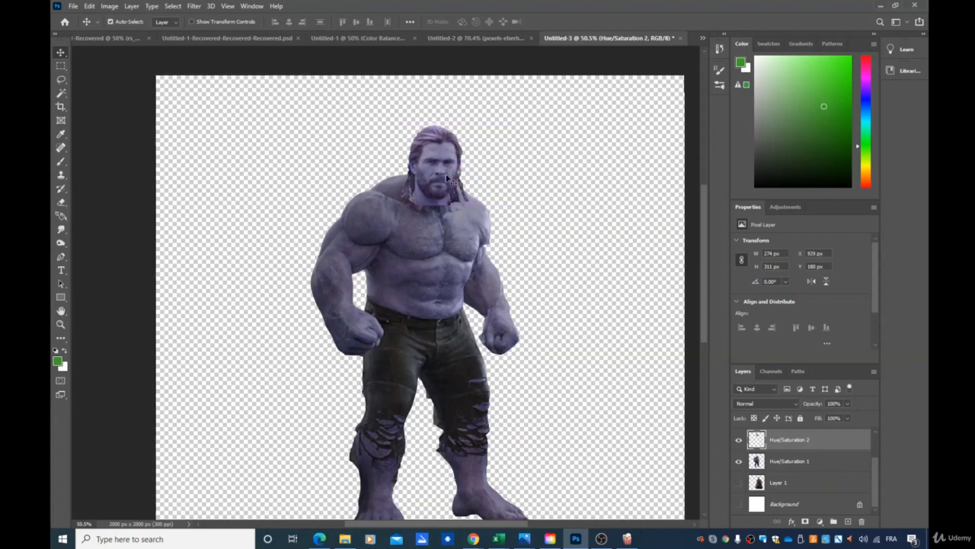
- Scale the purple head to about 85.6% with Free Transform and place it on the neck at about X 957 px, Y 219 px
key(ctrl+t)
drag(404, 126, 409, 136)
drag(458, 191, 457, 183)
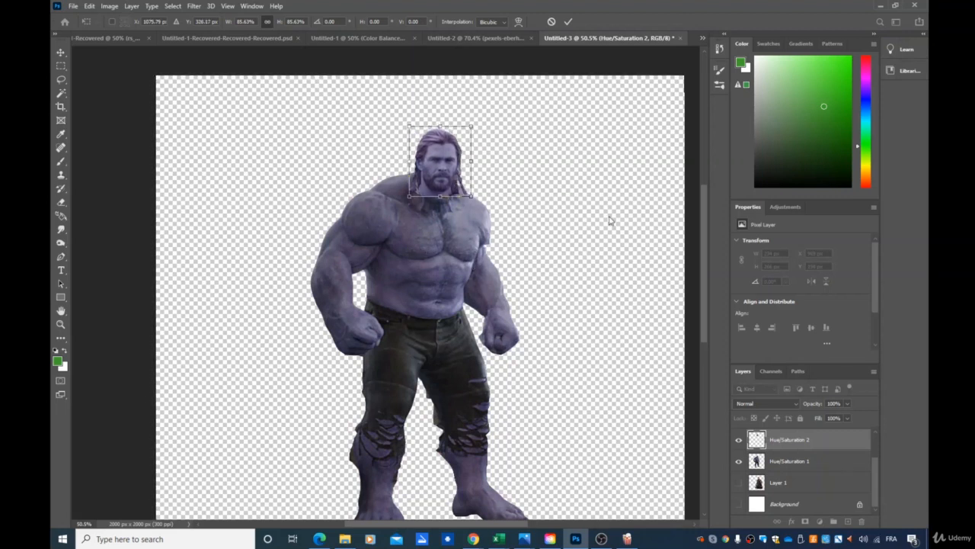
drag(451, 185, 438, 195)
key(Return)
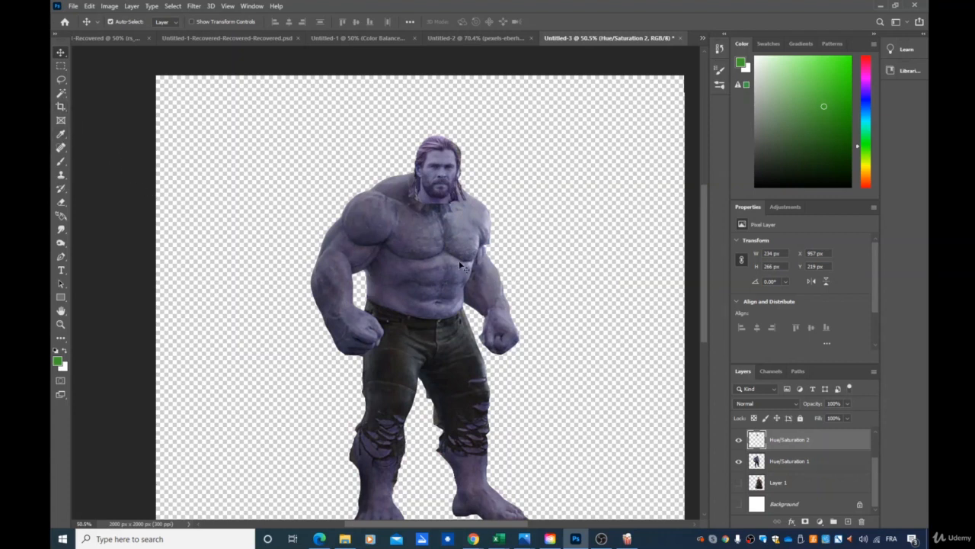
- Clone the Hulk's chest skin onto the Hue/Saturation 2 layer over Thor's lower hair and the neck seam with the Clone Stamp tool
scroll(429, 255, left, 3)
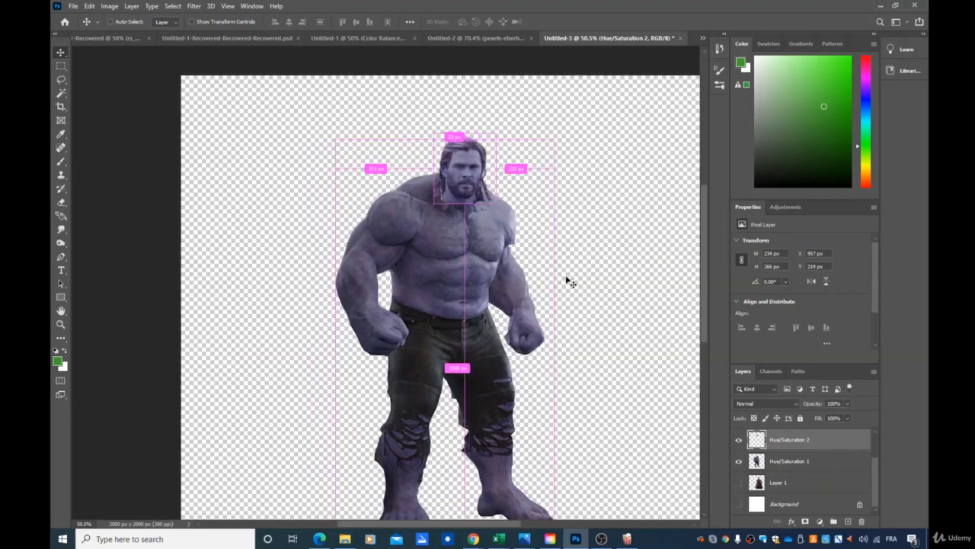
scroll(569, 281, right, 1)
scroll(437, 249, up, 5)
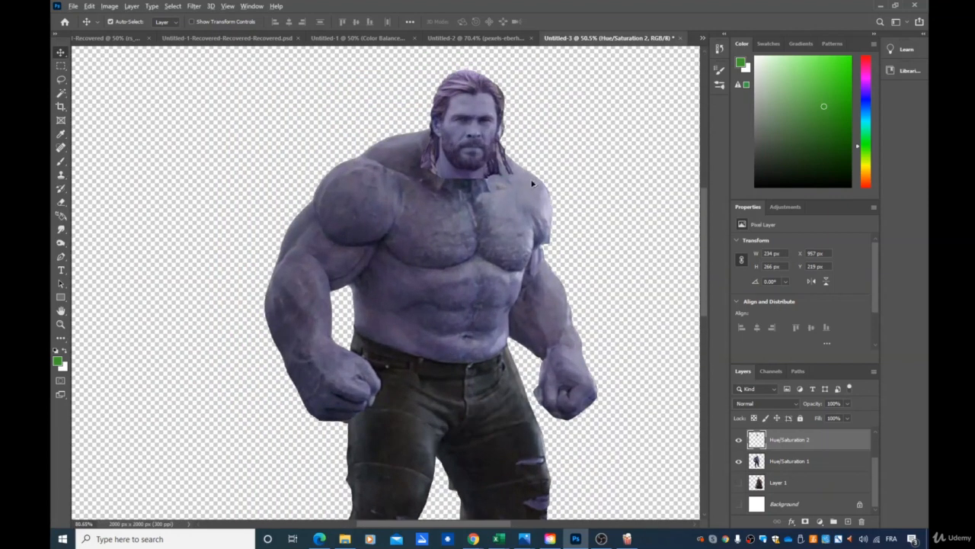
click(609, 193)
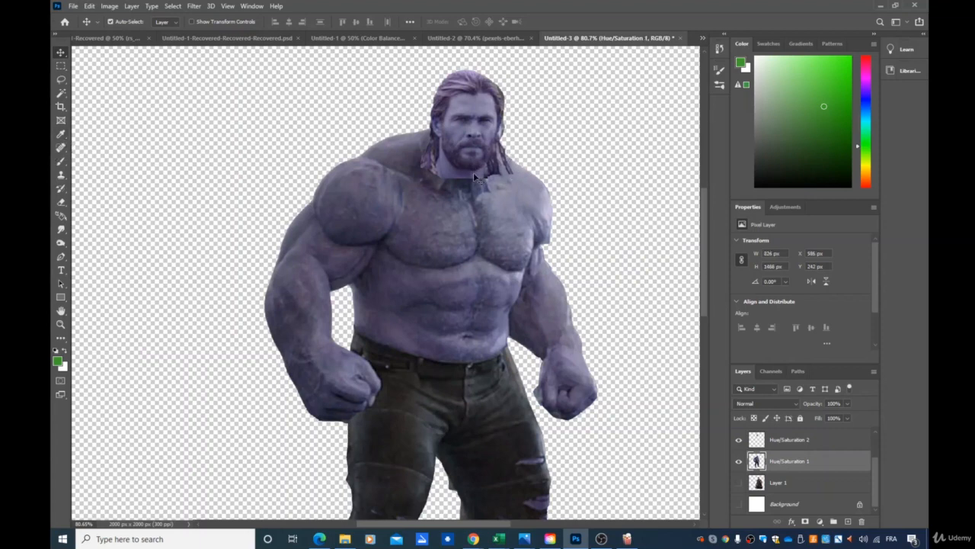
scroll(805, 487, up, 1)
click(801, 462)
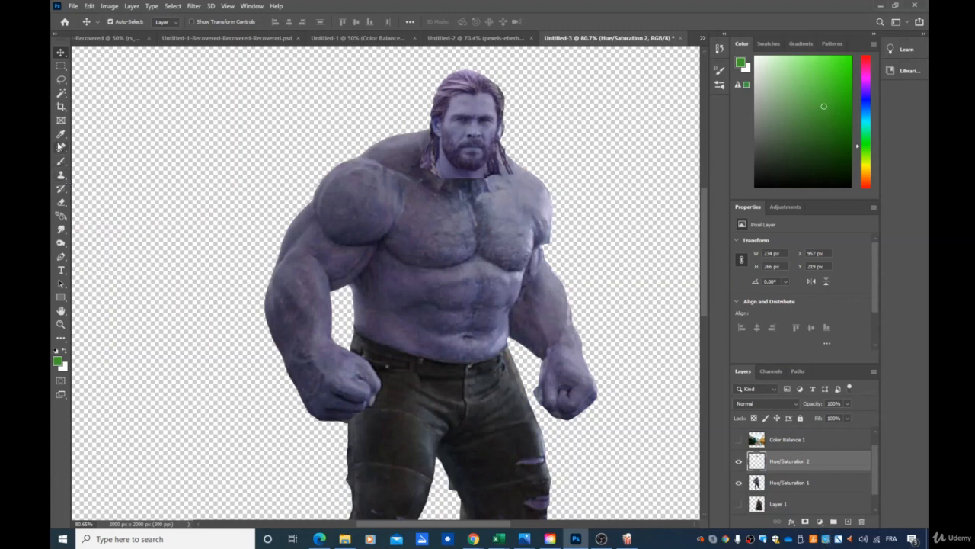
click(61, 174)
click(87, 177)
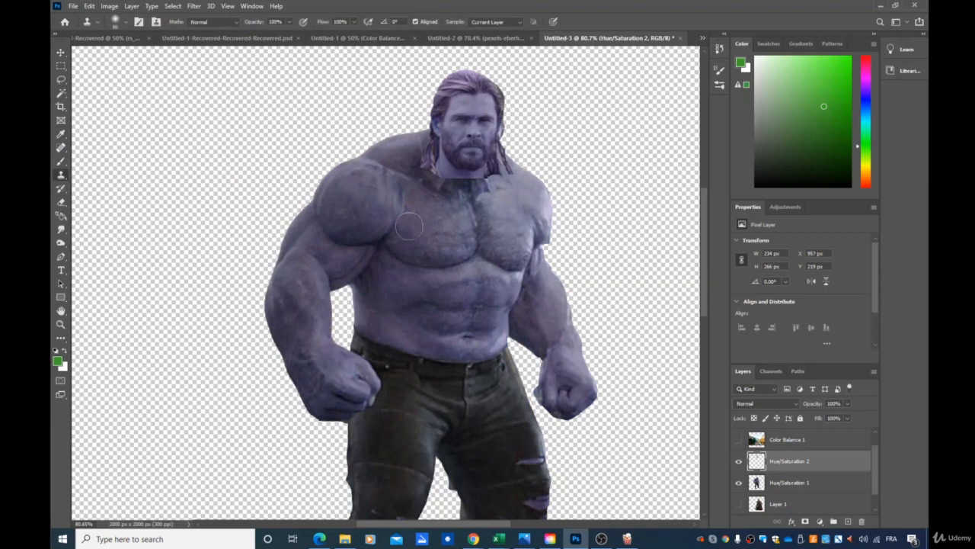
alt+click(411, 219)
drag(438, 172, 428, 168)
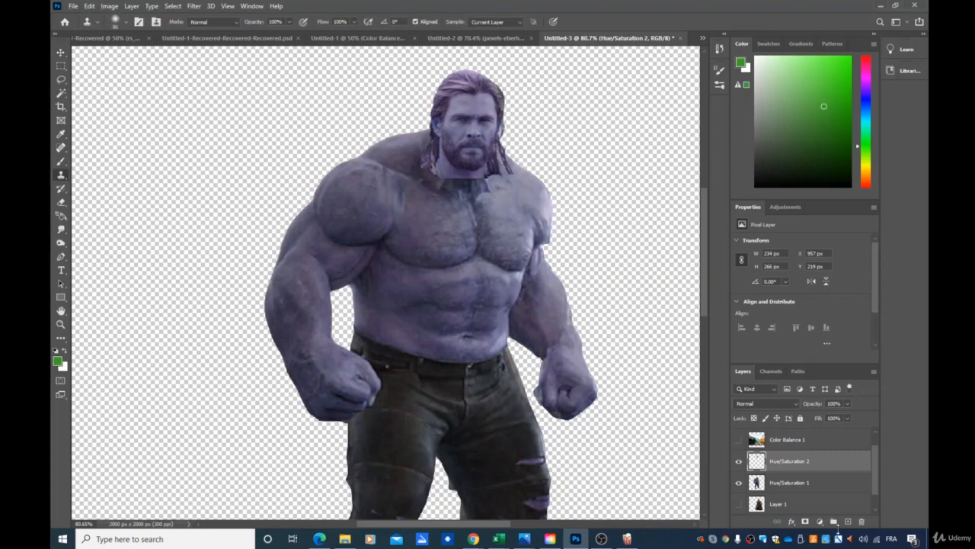
click(789, 482)
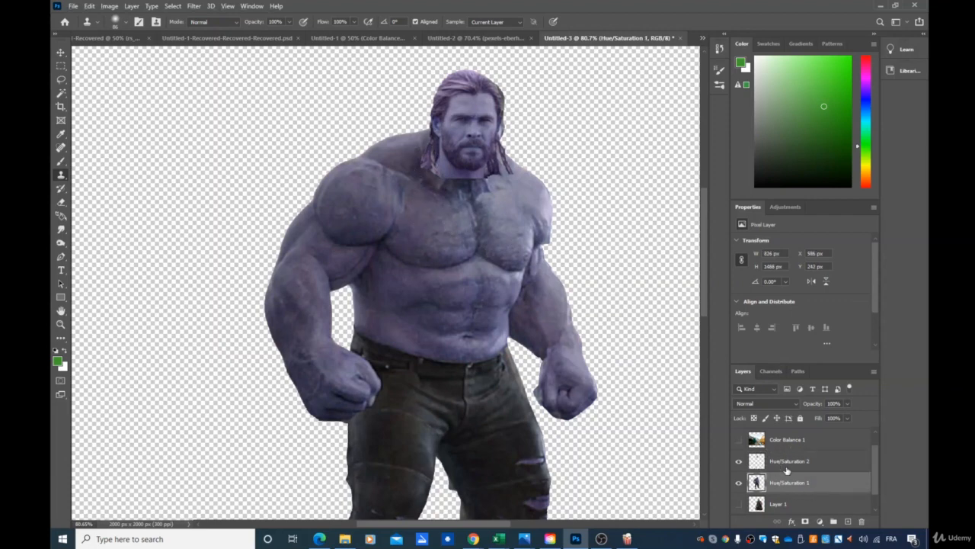
click(777, 462)
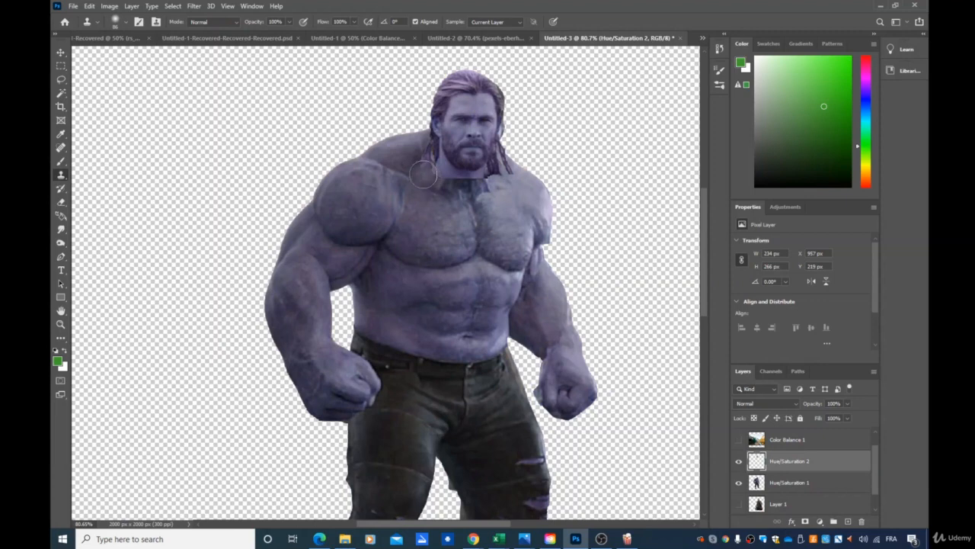
mouse_move(421, 167)
mouse_down()
mouse_move(456, 180)
mouse_move(516, 172)
mouse_move(494, 167)
mouse_move(444, 191)
mouse_move(424, 145)
mouse_move(444, 185)
mouse_up()
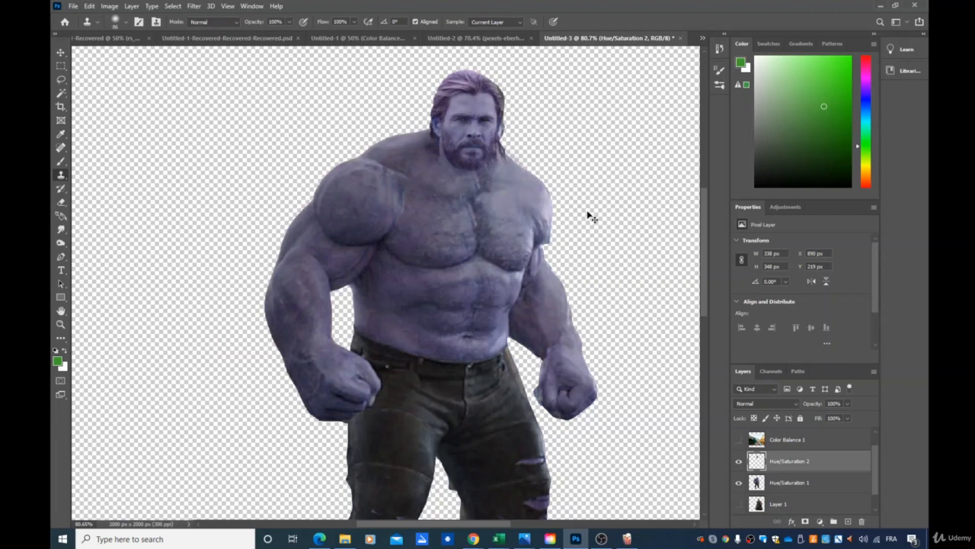
- Undo the last two clone strokes and repaint skin over the middle of the neck seam below the beard
key(ctrl+z)
key(ctrl+z)
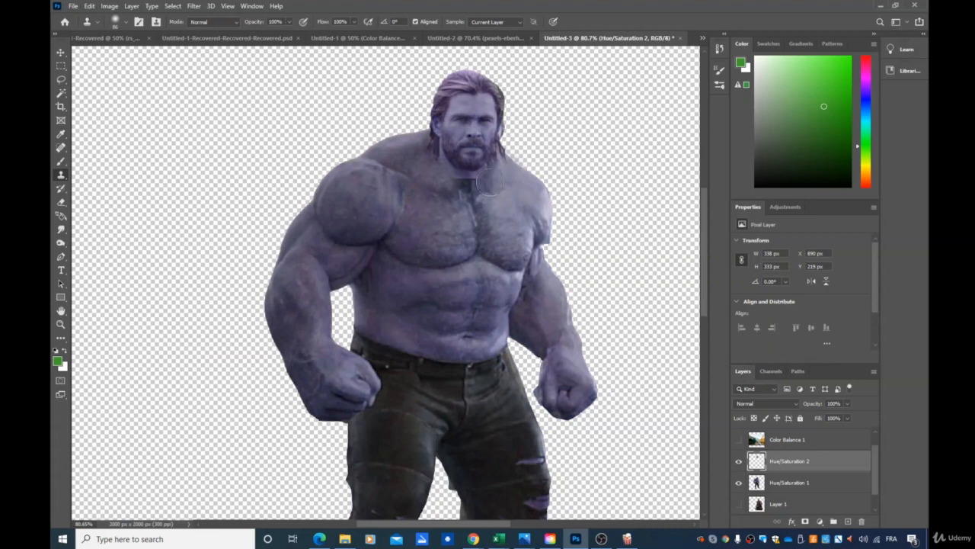
drag(489, 182, 464, 188)
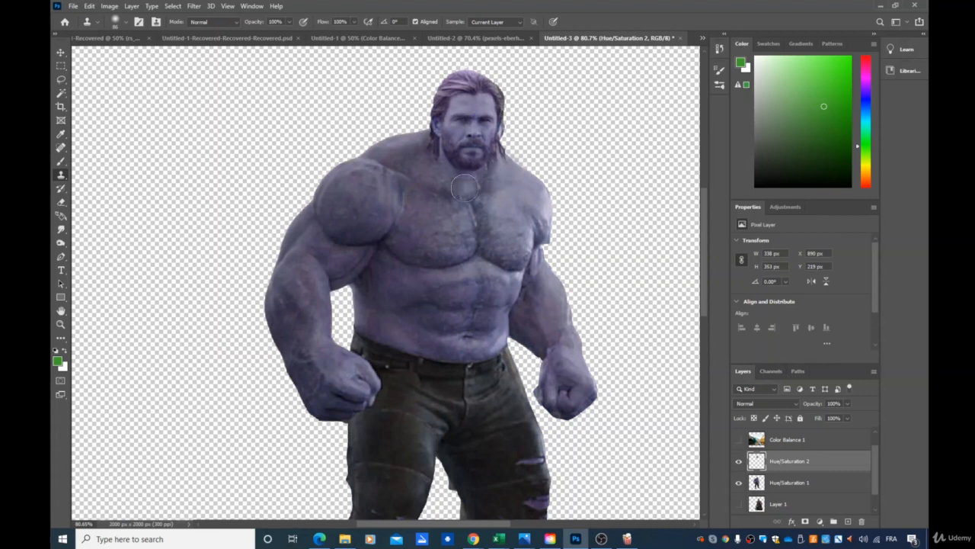
- Reduce the soft Clone Stamp brush to 28 px and retouch the skin around the neck and the hair ends
click(126, 22)
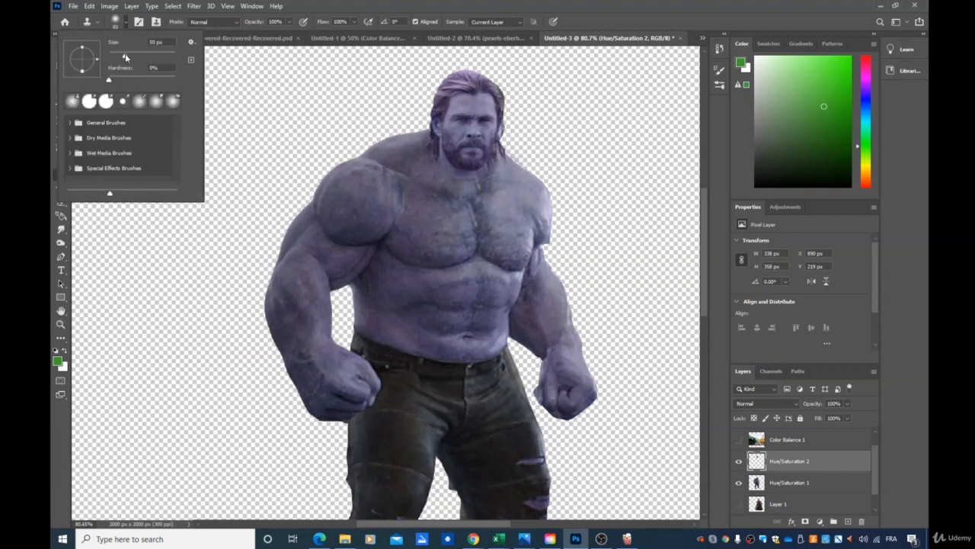
drag(125, 54, 117, 55)
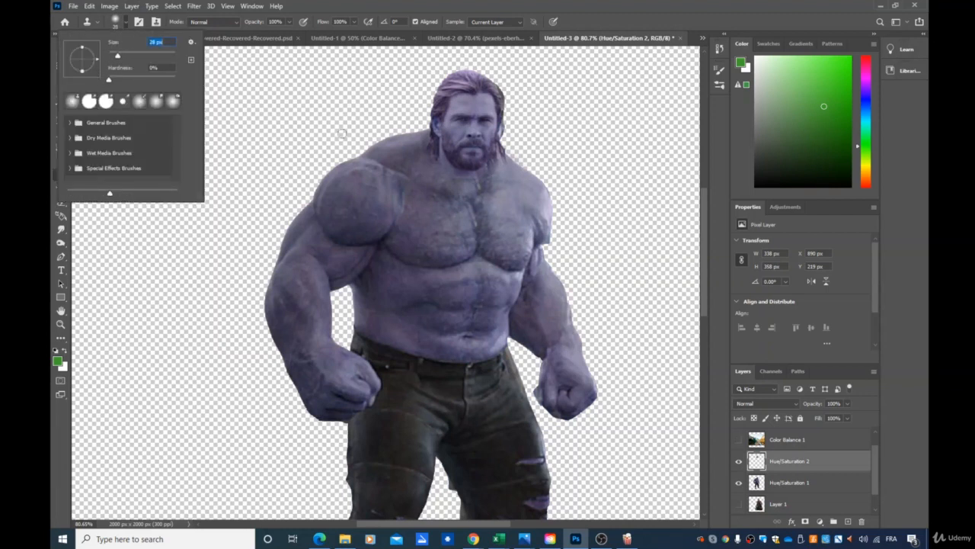
click(451, 175)
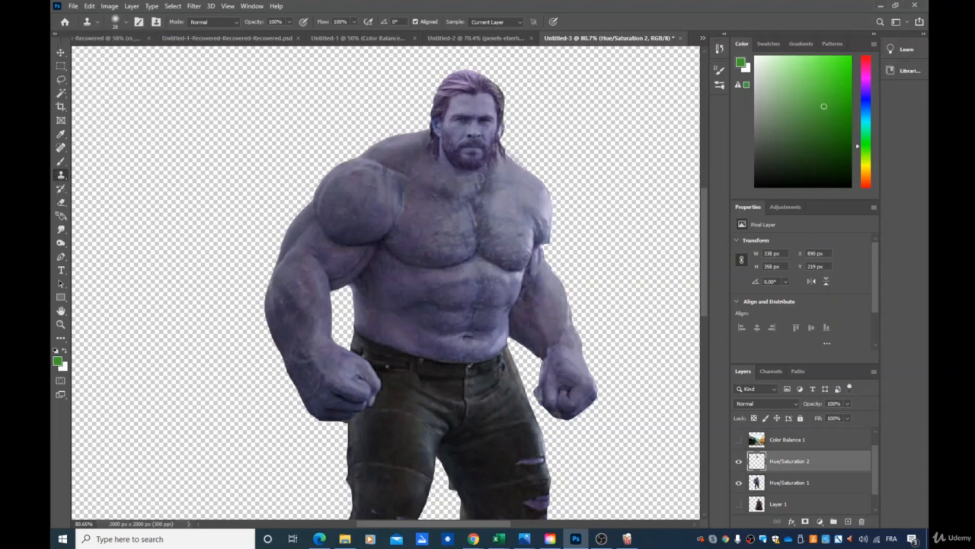
drag(420, 152, 431, 159)
alt+click(420, 191)
- Try the Eraser tool on Thor's forehead, undo the stroke and reduce the eraser brush size
click(61, 203)
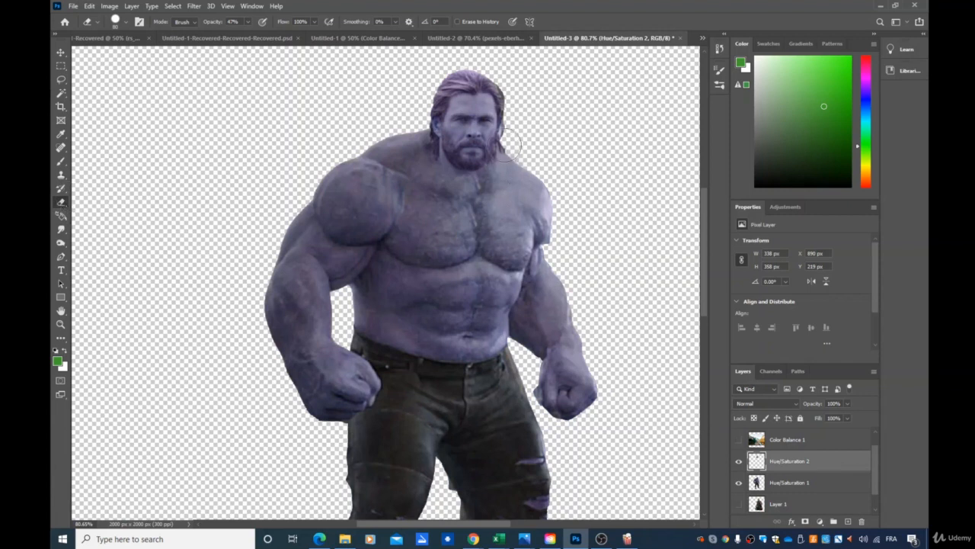
drag(477, 85, 478, 101)
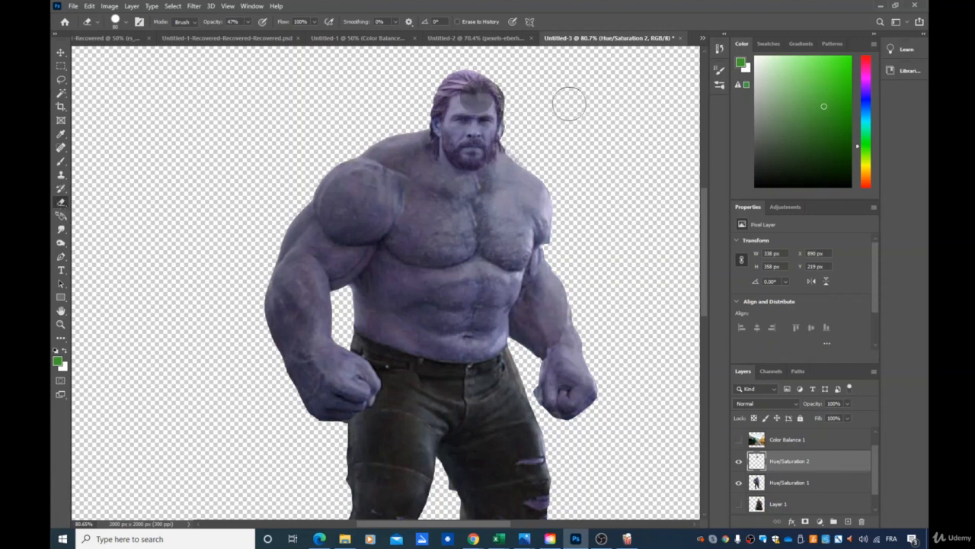
key(ctrl+z)
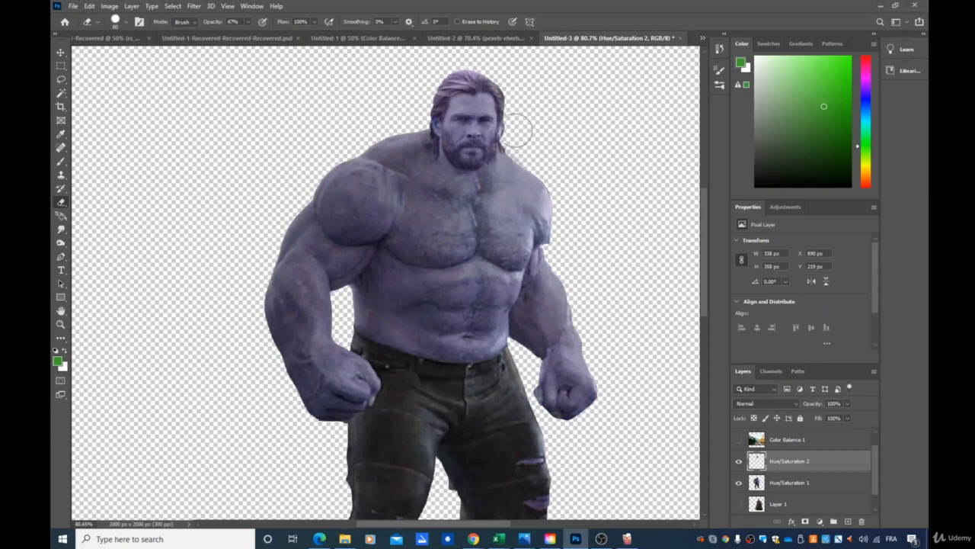
click(127, 22)
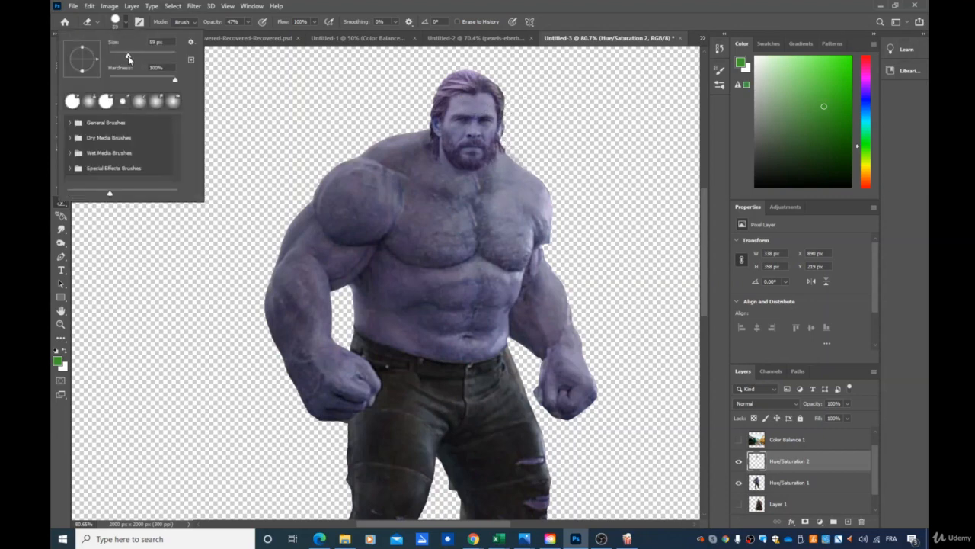
click(219, 229)
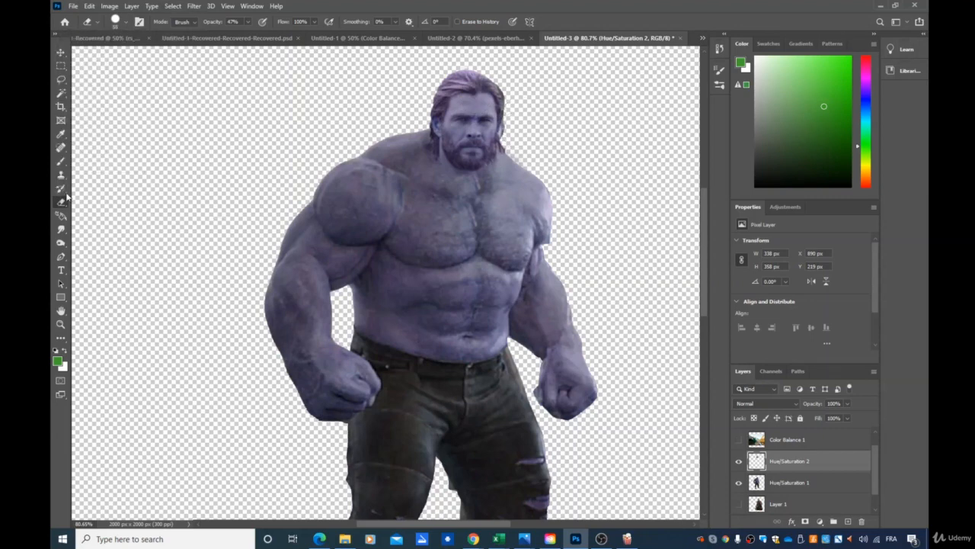
right_click(61, 202)
click(105, 202)
- Hide and reshow the Hulk body layer to inspect the head, and nudge the head to about X 898 px, Y 216 px
click(738, 483)
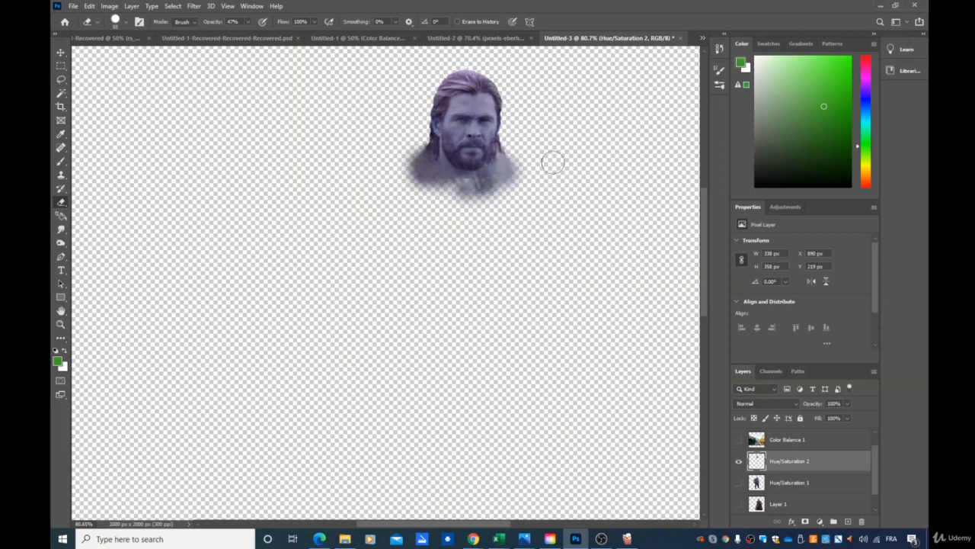
click(739, 484)
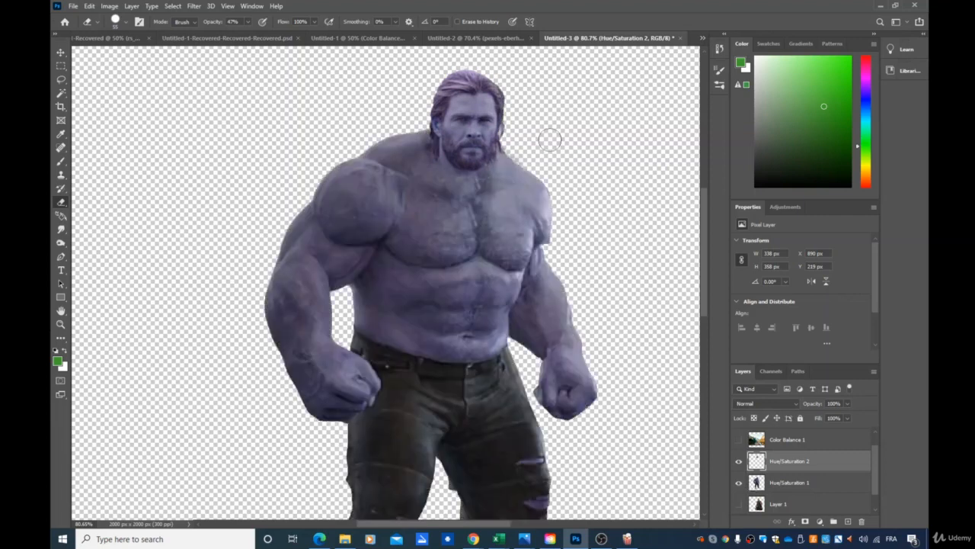
click(61, 52)
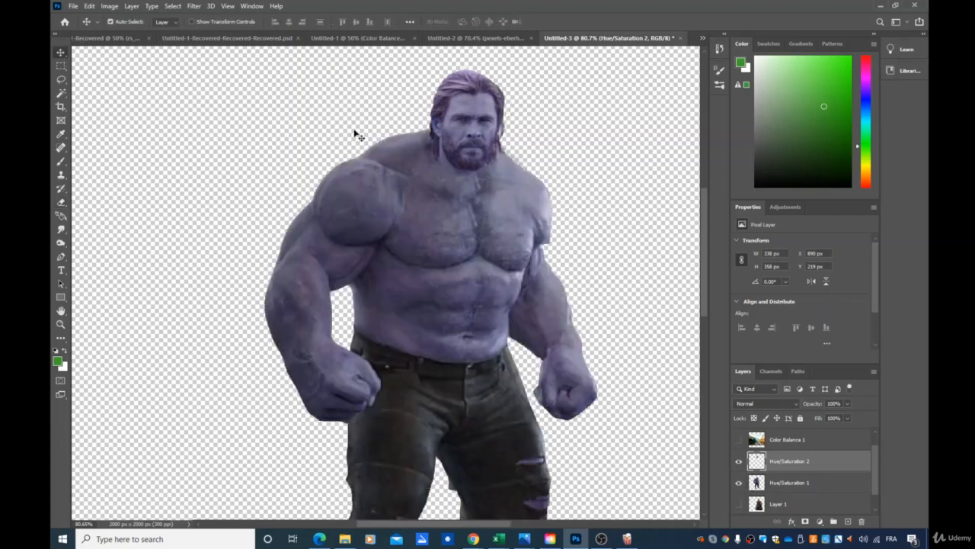
drag(467, 116, 469, 114)
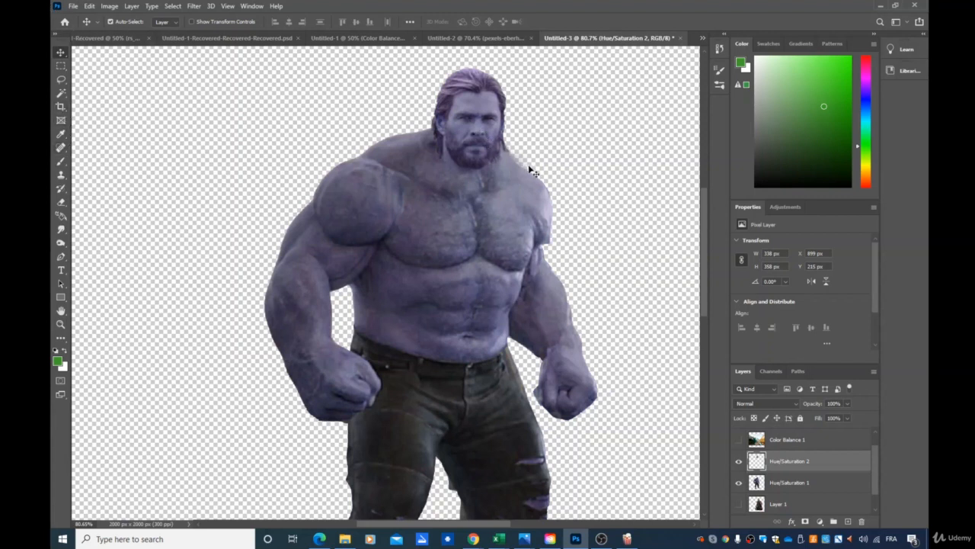
drag(473, 143, 474, 145)
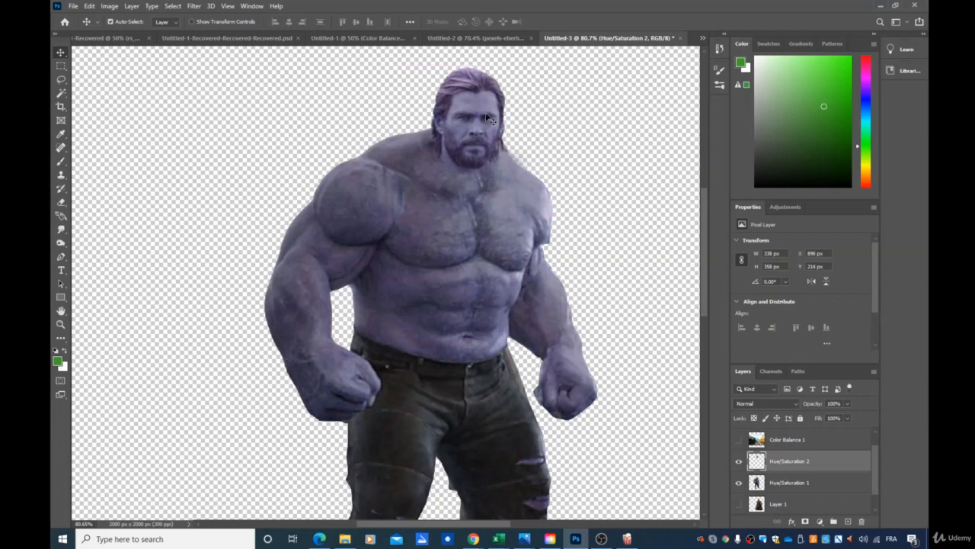
drag(489, 118, 489, 119)
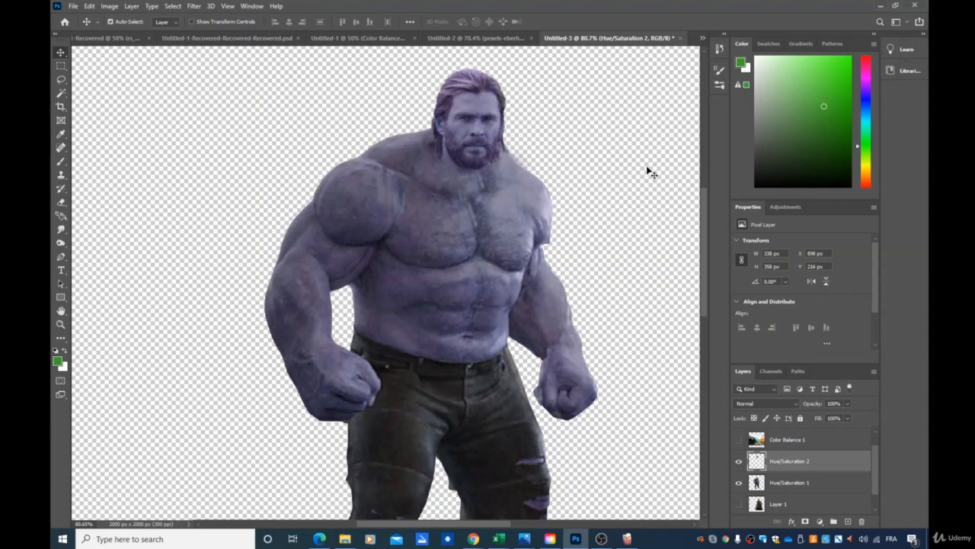
- Duplicate the Hue/Saturation 2 head layer as a backup
scroll(615, 322, right, 2)
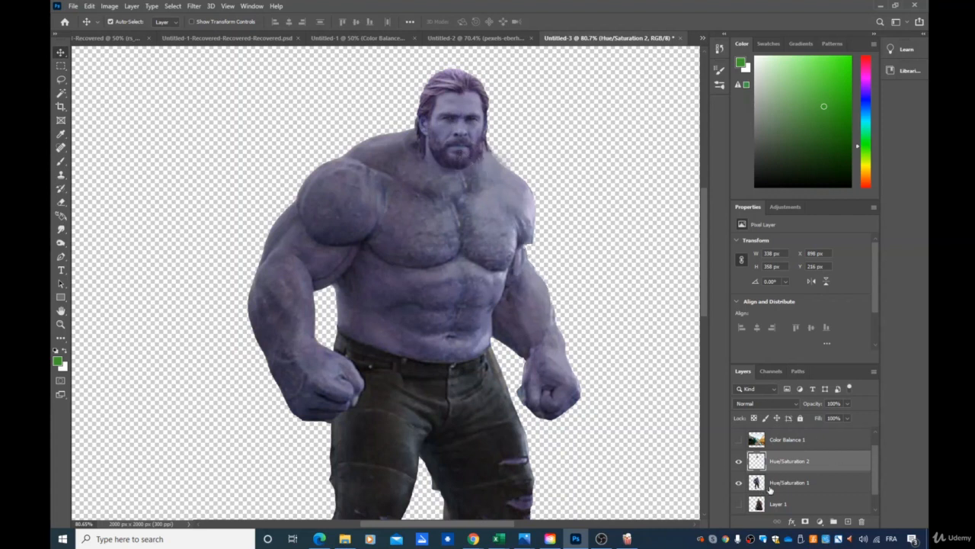
click(806, 483)
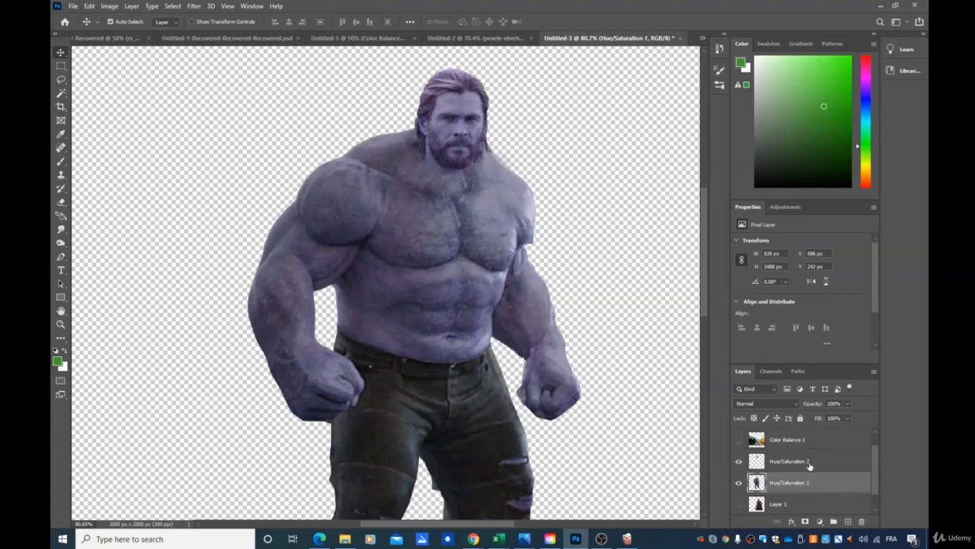
click(809, 463)
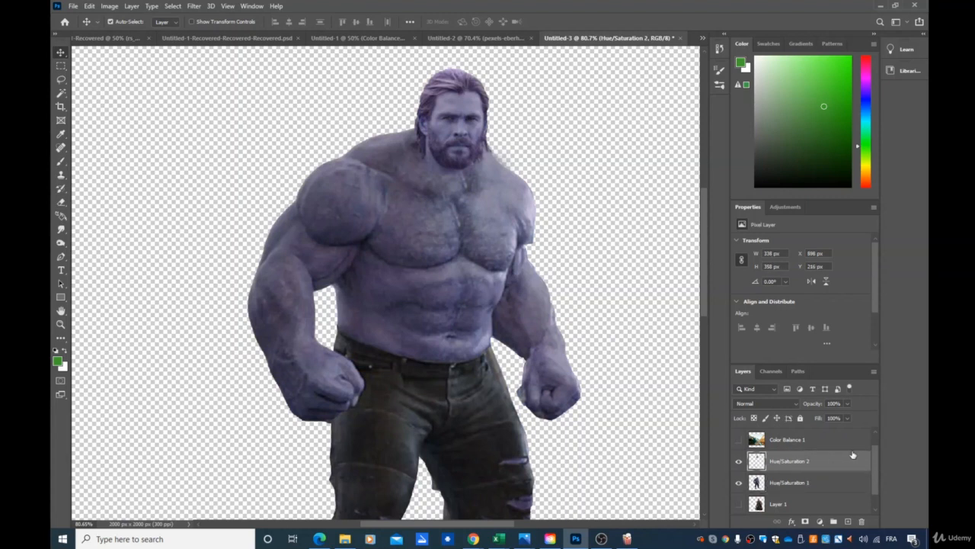
key(ctrl+j)
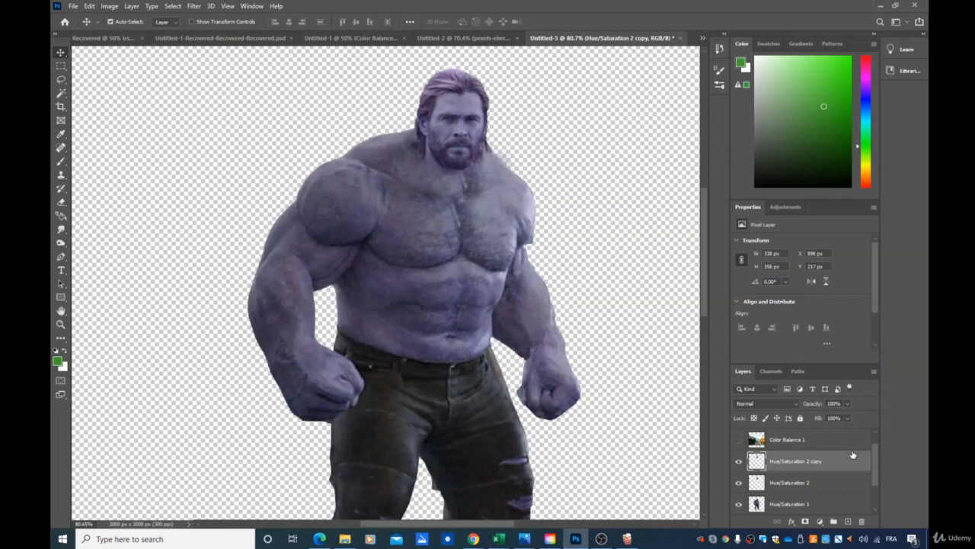
- Merge only the Hue/Saturation 2 and Hue/Saturation 1 layers, undoing a first merge of all visible layers
click(799, 505)
shift+click(801, 485)
right_click(785, 485)
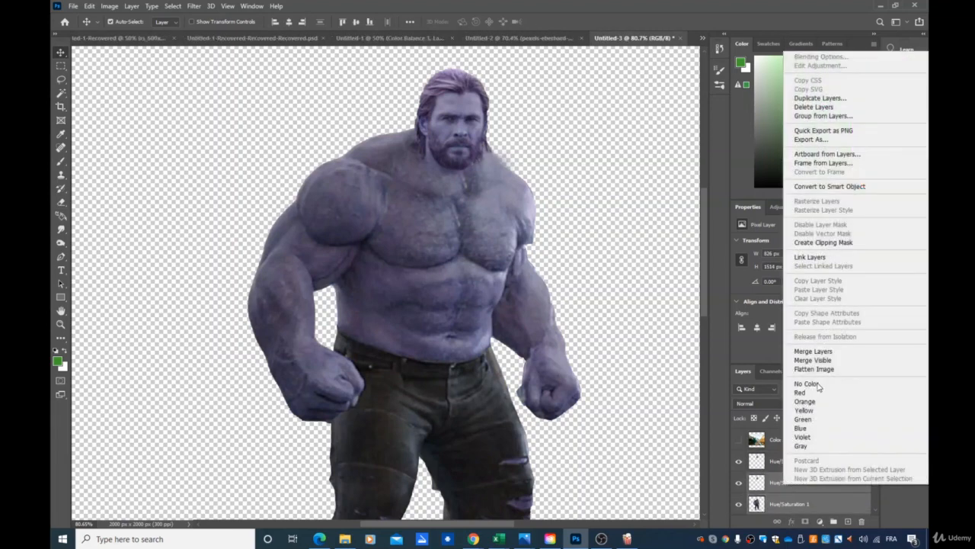
click(835, 361)
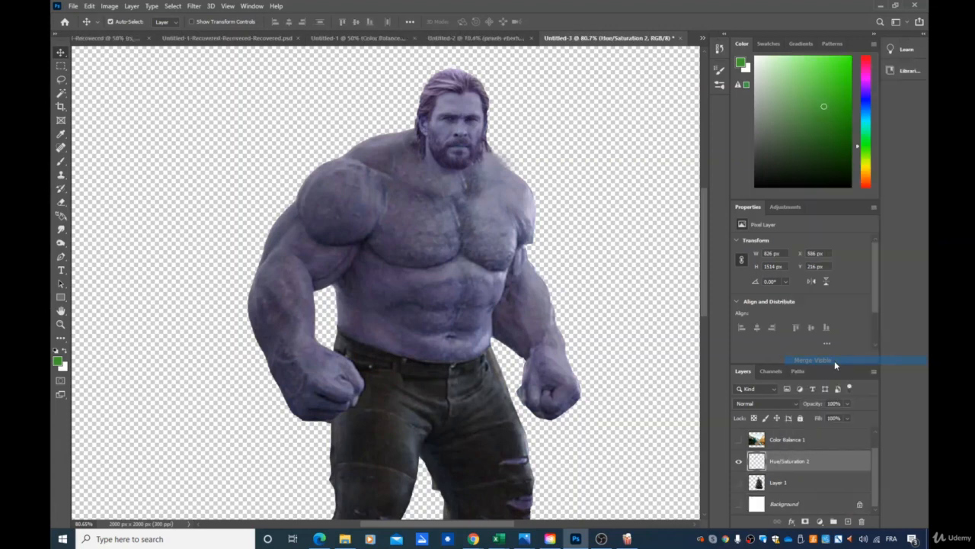
key(ctrl+z)
right_click(789, 491)
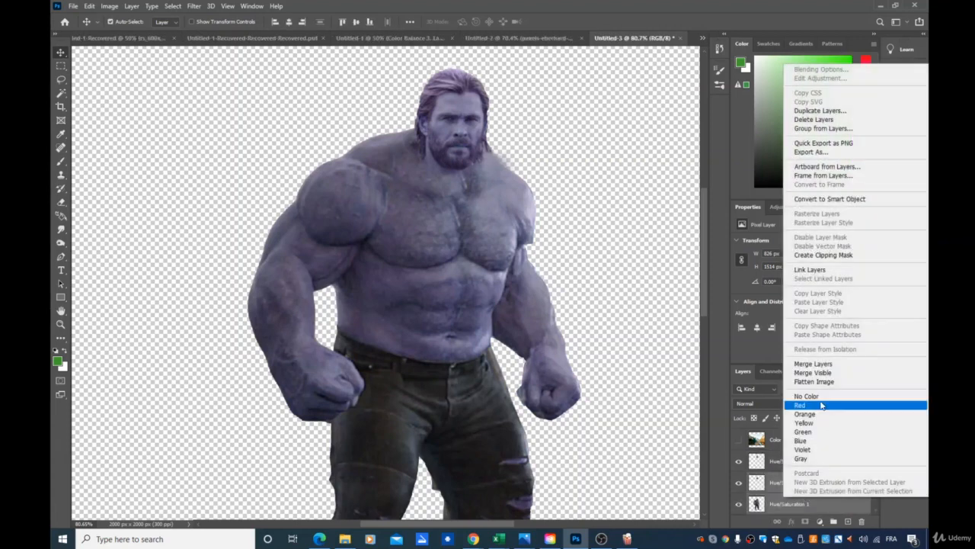
click(844, 364)
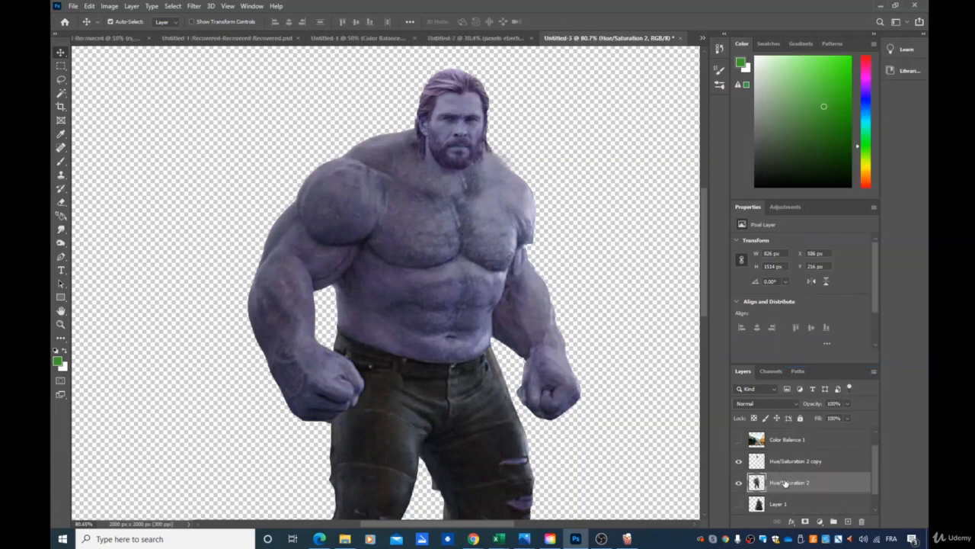
- Hide the Hue/Saturation 2 copy layer and toggle the merged Hue/Saturation 2 layer's visibility to check the figure
click(739, 483)
click(739, 483)
click(738, 462)
click(739, 483)
click(739, 483)
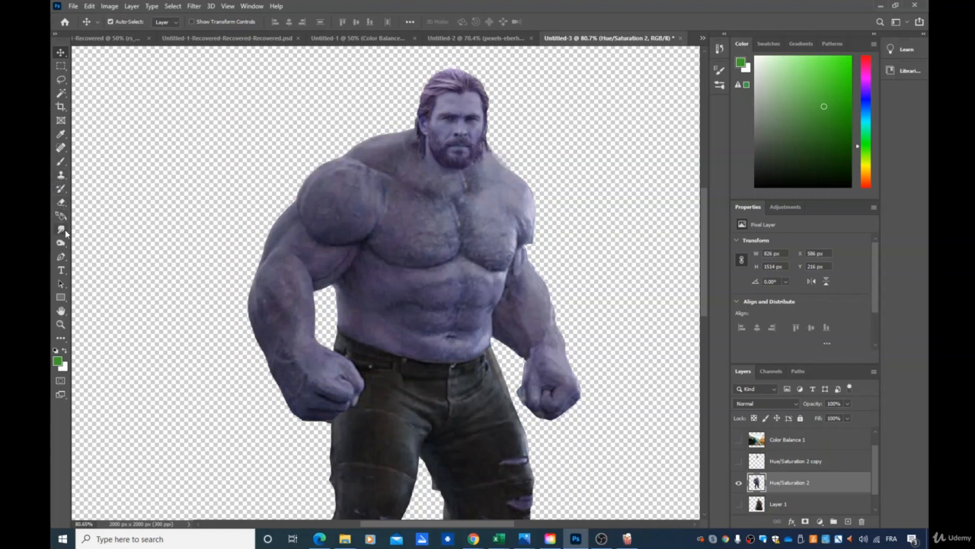
- Touch up the outer edge of the figure's left shoulder and armpit with the Clone Stamp tool
click(61, 174)
click(99, 174)
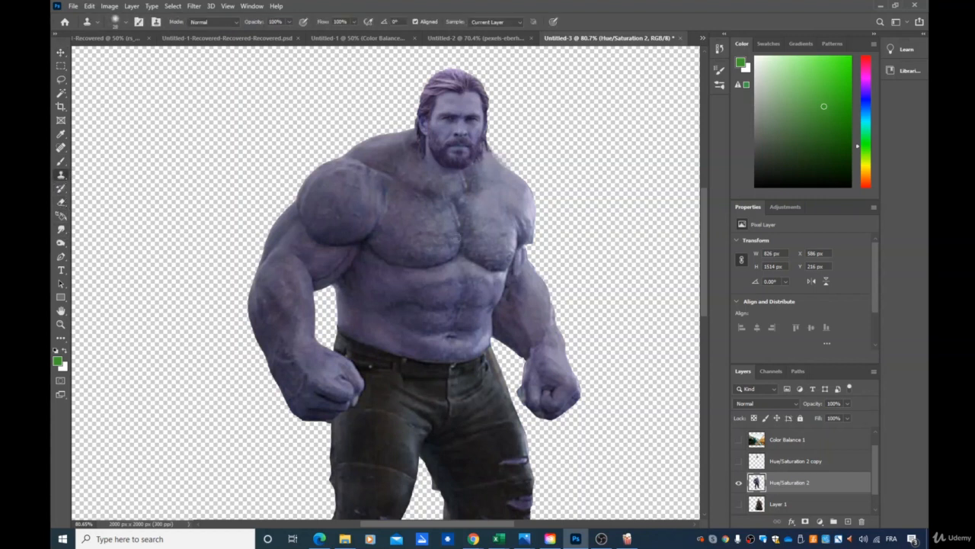
click(528, 246)
click(536, 212)
scroll(327, 292, down, 5)
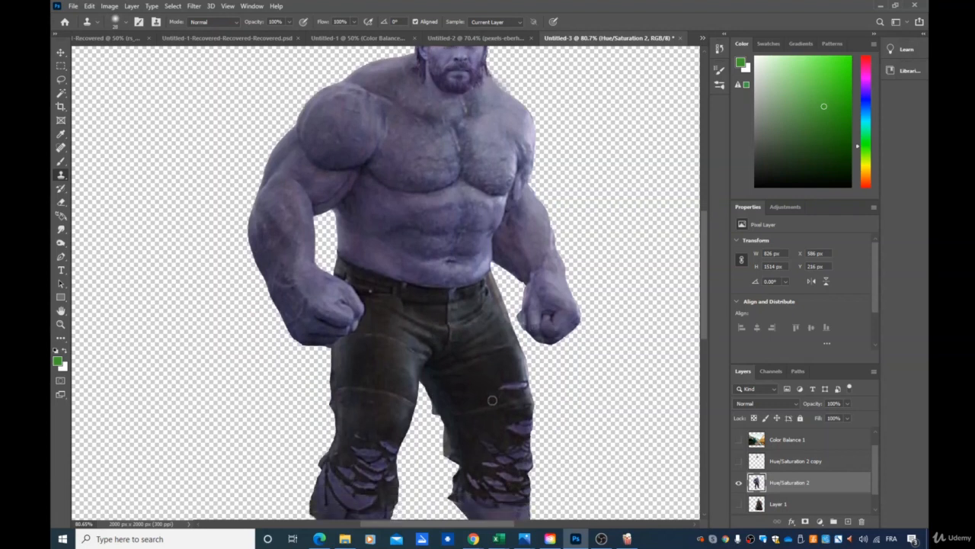
scroll(493, 400, down, 1)
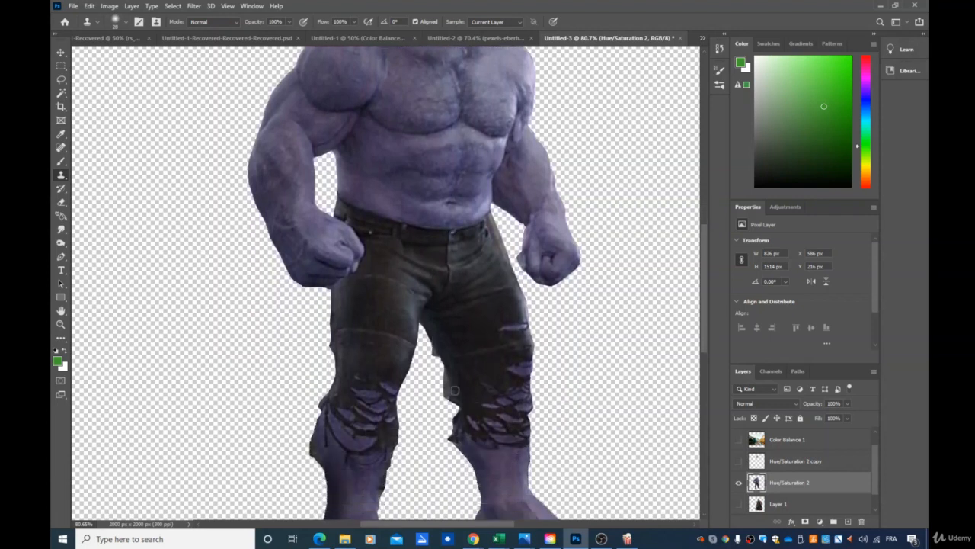
- Clean the inner edge of the left trouser leg above the knee, cloning briefly and deleting the stray fringe with lasso selections
alt+click(442, 340)
mouse_move(437, 352)
mouse_down()
mouse_move(460, 397)
mouse_move(450, 380)
mouse_up()
key(l)
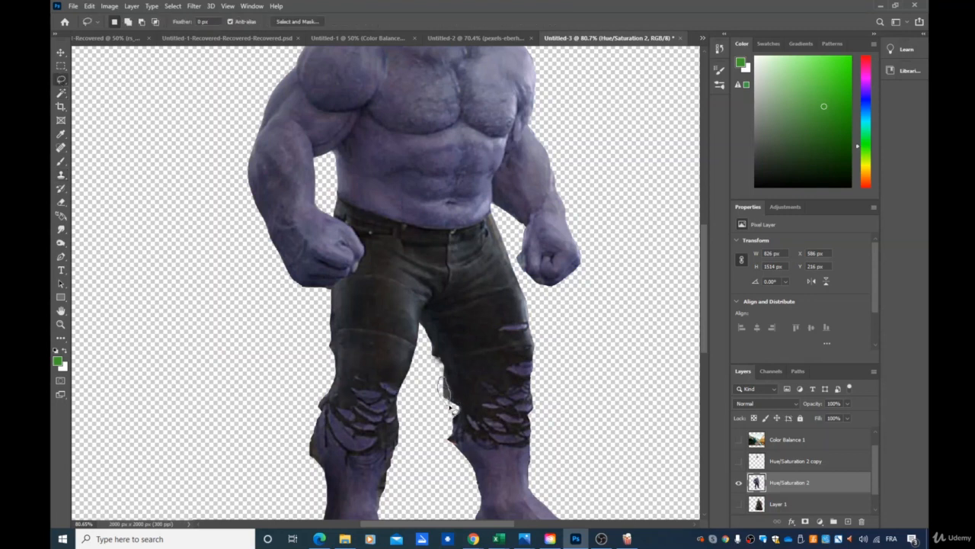
drag(451, 405, 450, 406)
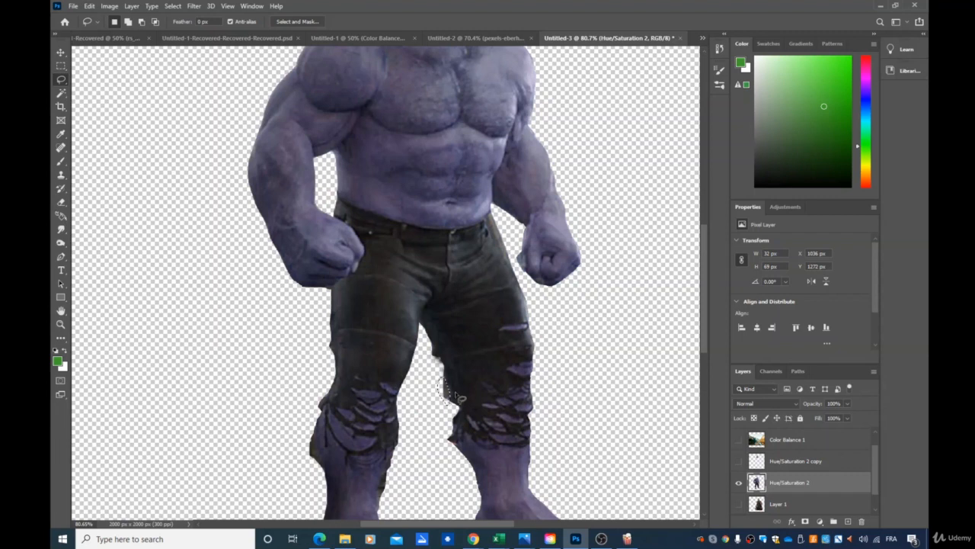
drag(433, 355, 445, 373)
drag(454, 405, 442, 371)
key(Delete)
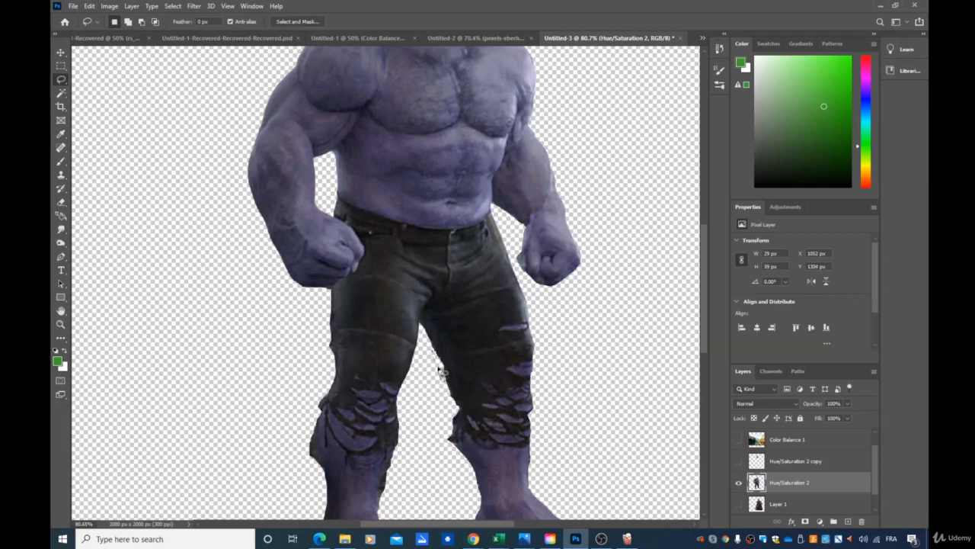
- Lasso and delete the jagged bits along the outer edge of the figure's right knee and torn trouser hem
mouse_move(321, 389)
mouse_down()
mouse_move(327, 404)
mouse_move(316, 409)
mouse_move(323, 389)
mouse_up()
key(Delete)
mouse_move(316, 425)
mouse_down()
mouse_move(318, 466)
mouse_move(317, 431)
mouse_move(351, 433)
mouse_move(368, 466)
mouse_move(295, 452)
mouse_move(318, 455)
mouse_move(319, 480)
mouse_move(316, 448)
mouse_move(323, 469)
mouse_move(319, 446)
mouse_up()
key(Delete)
click(318, 479)
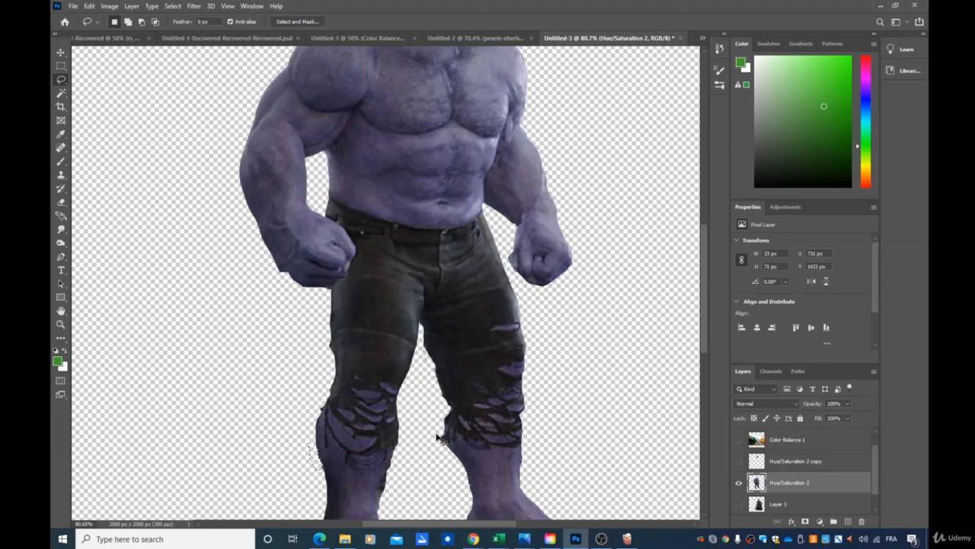
- Lasso and delete the protruding trouser scraps on the inner side of the figure's left knee
scroll(438, 438, down, 3)
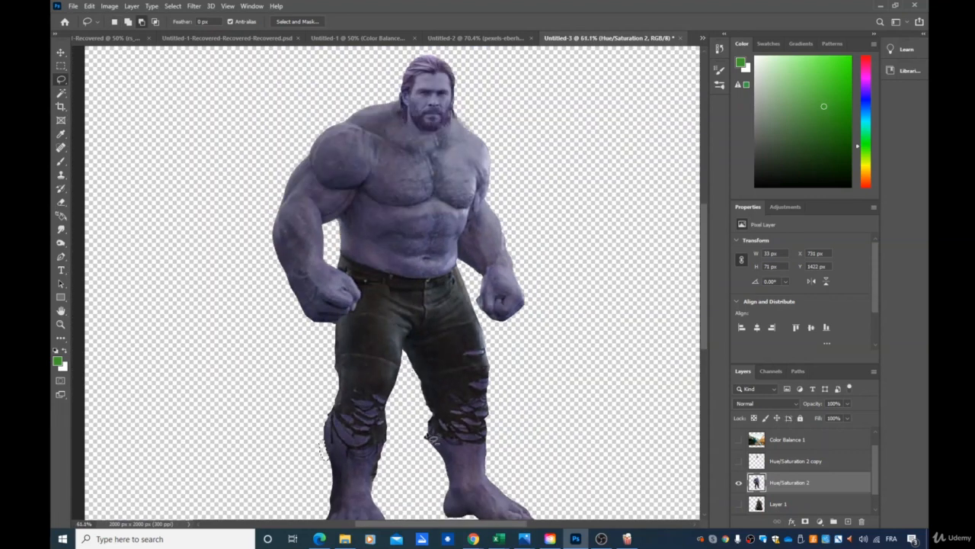
mouse_move(434, 431)
mouse_down()
mouse_move(428, 447)
mouse_move(436, 419)
mouse_up()
click(425, 438)
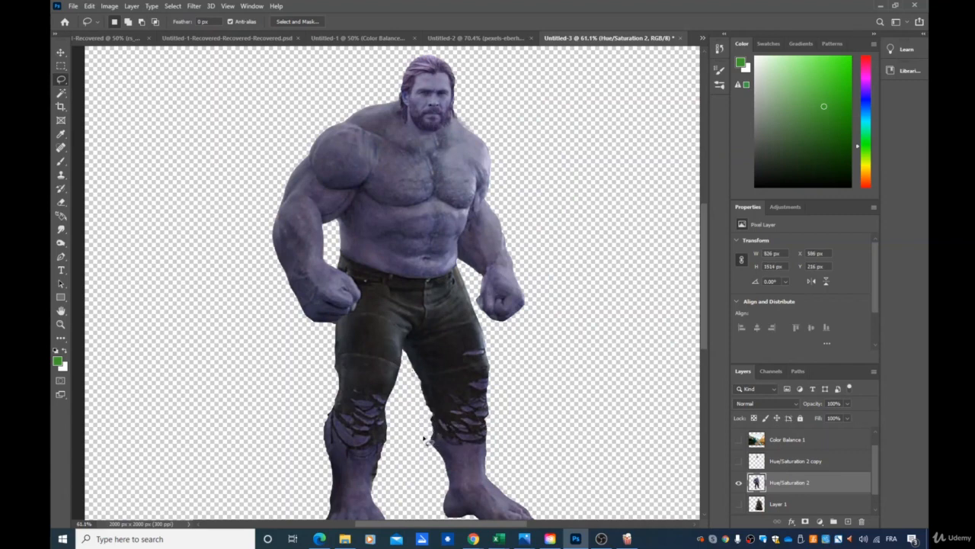
mouse_move(430, 453)
mouse_down()
mouse_move(424, 444)
mouse_move(449, 440)
mouse_move(429, 449)
mouse_move(442, 423)
mouse_up()
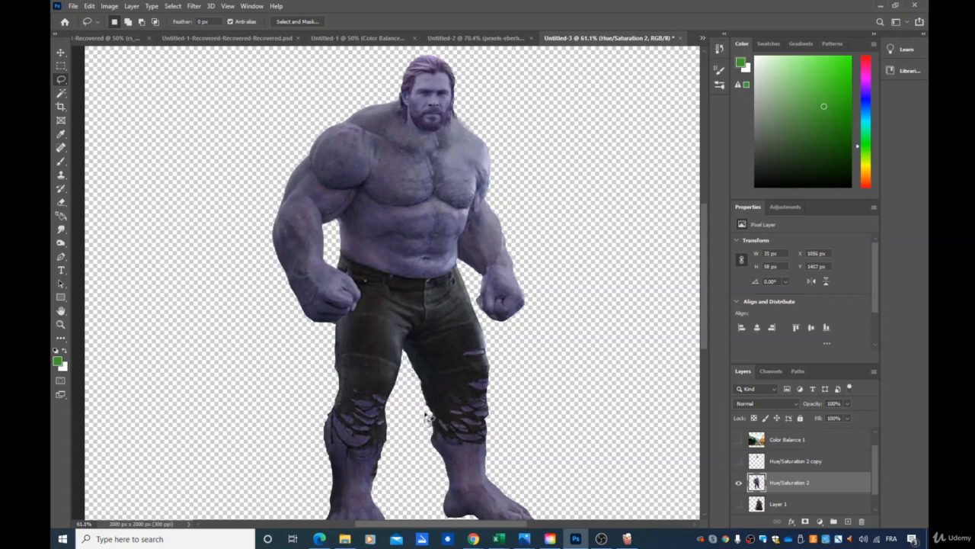
scroll(537, 443, down, 2)
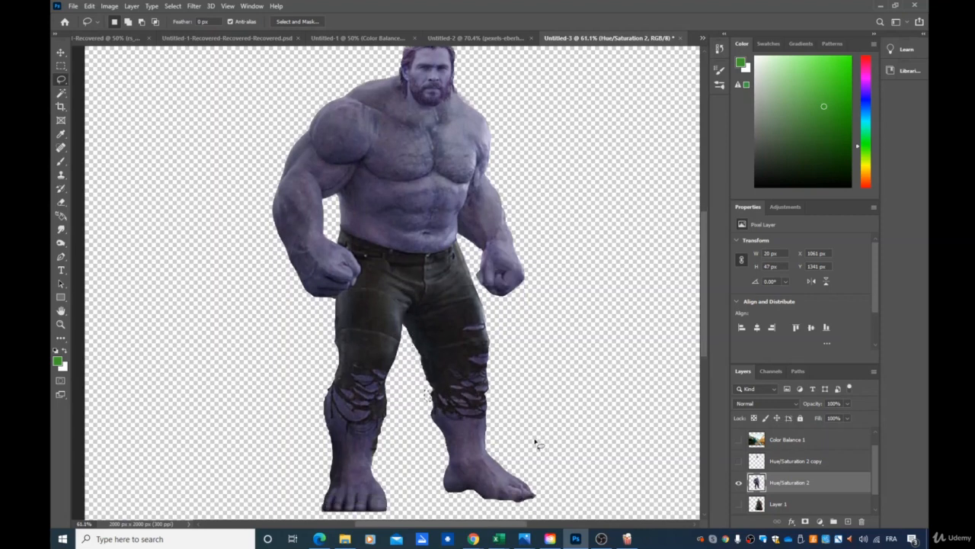
- Lasso and remove the leftover fringe beside the figure's left fist, and clear the selection
scroll(609, 426, up, 2)
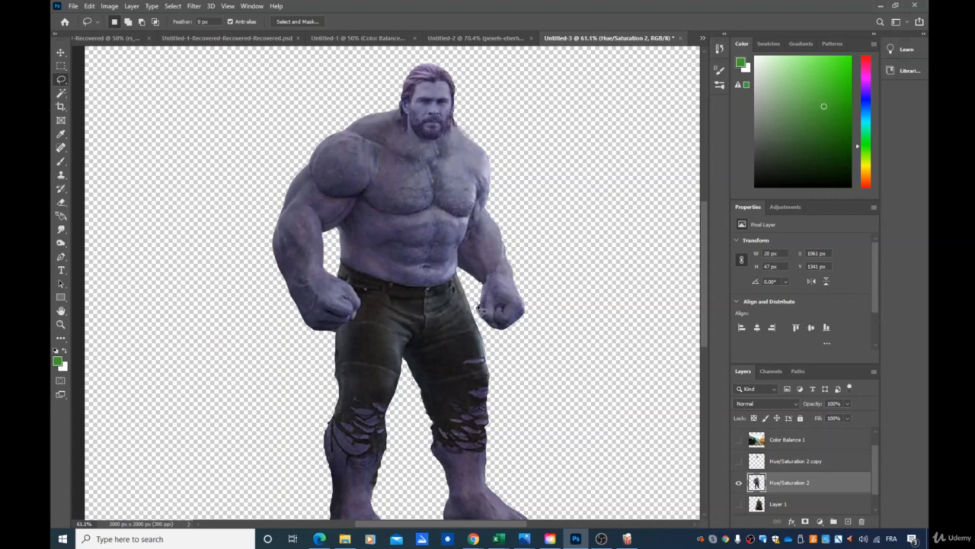
drag(473, 304, 477, 301)
drag(477, 302, 488, 273)
click(555, 317)
- Show the Color Balance 1 landscape layer and move the Hue/Saturation 2 figure layer above it
scroll(630, 424, down, 3)
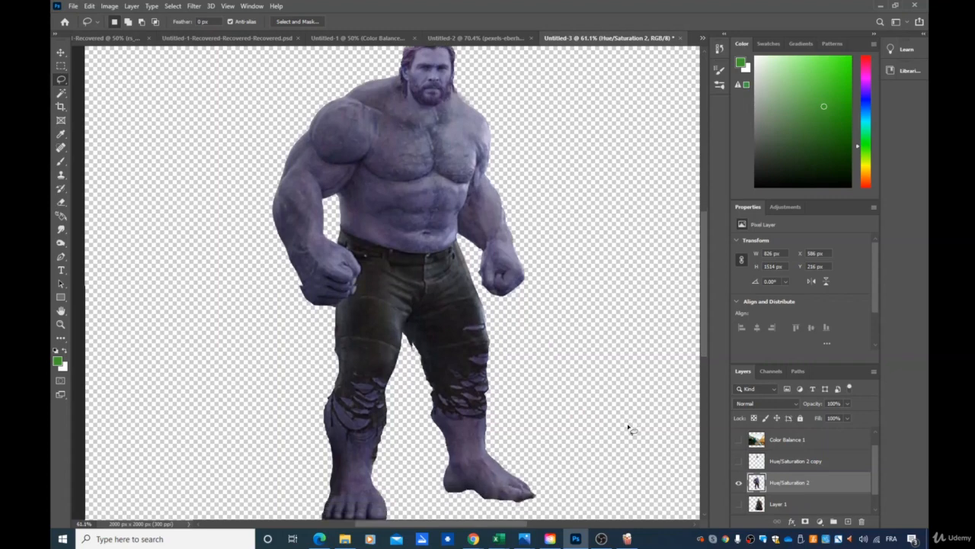
scroll(602, 465, up, 3)
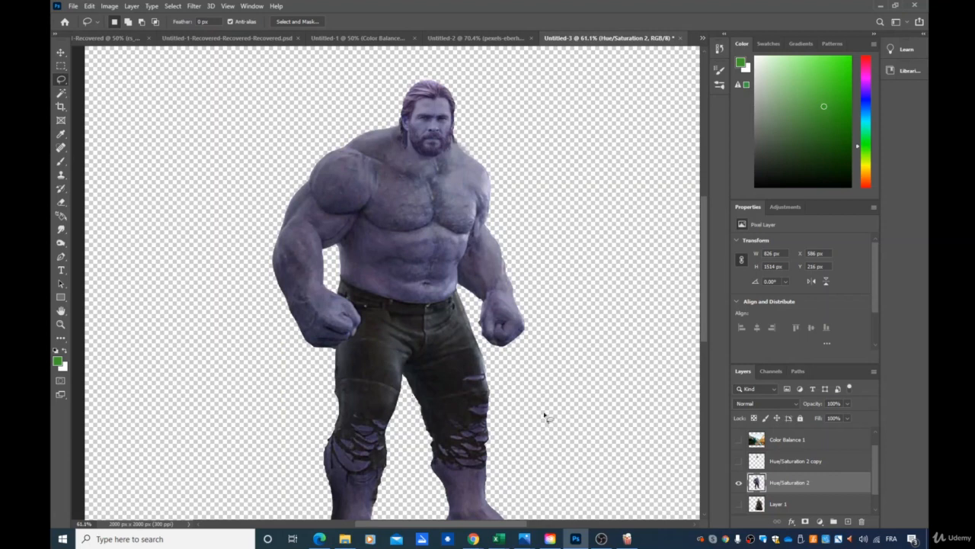
scroll(505, 412, down, 2)
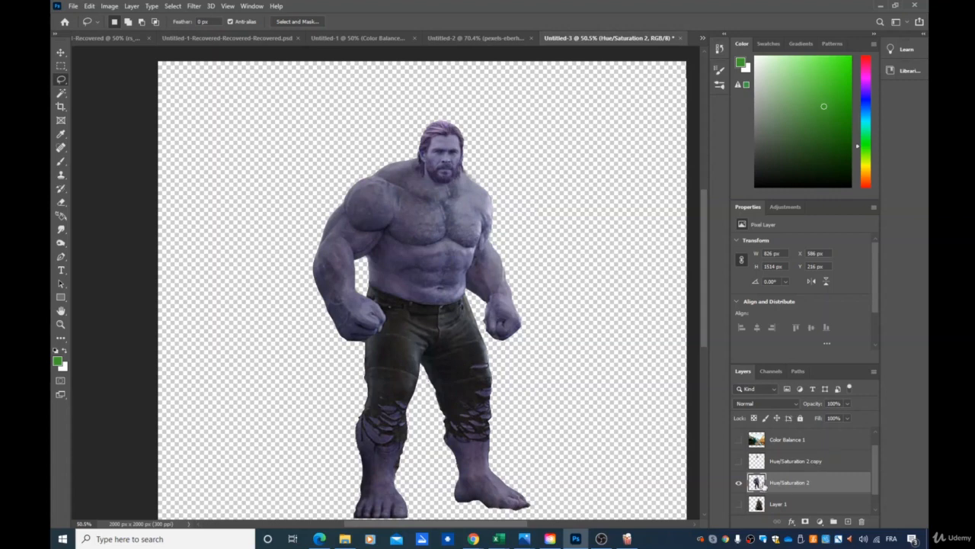
click(739, 440)
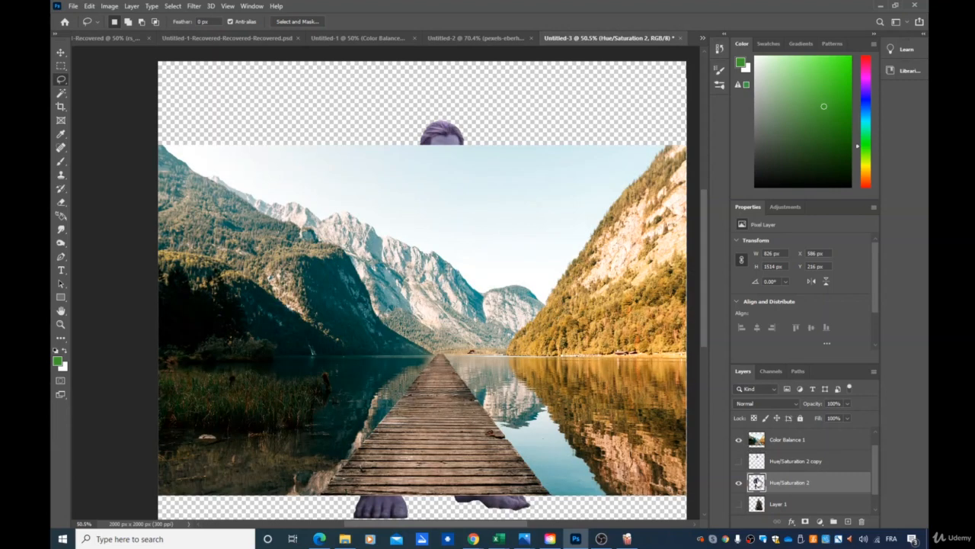
drag(785, 491, 827, 442)
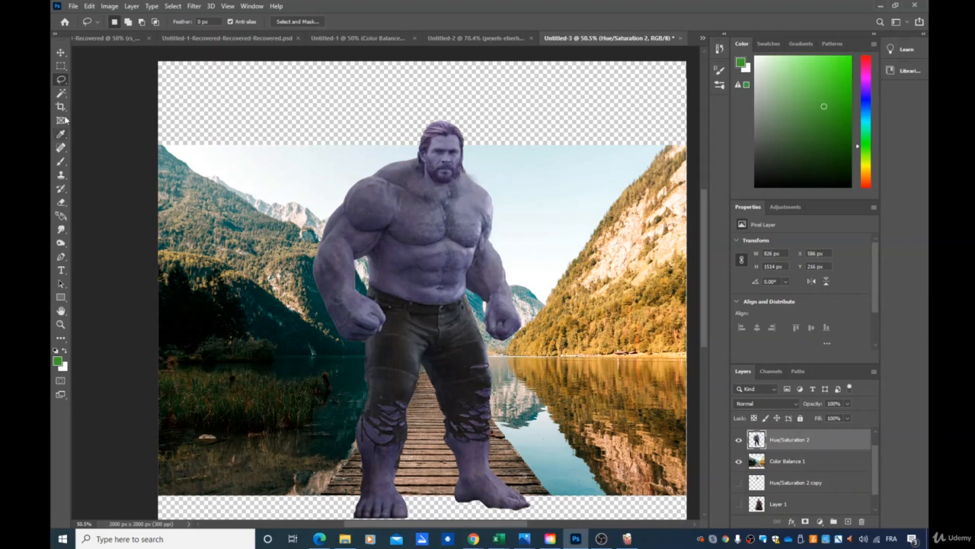
- Scale the figure down to about 57.9% with Free Transform and move it onto the wooden pier
click(61, 53)
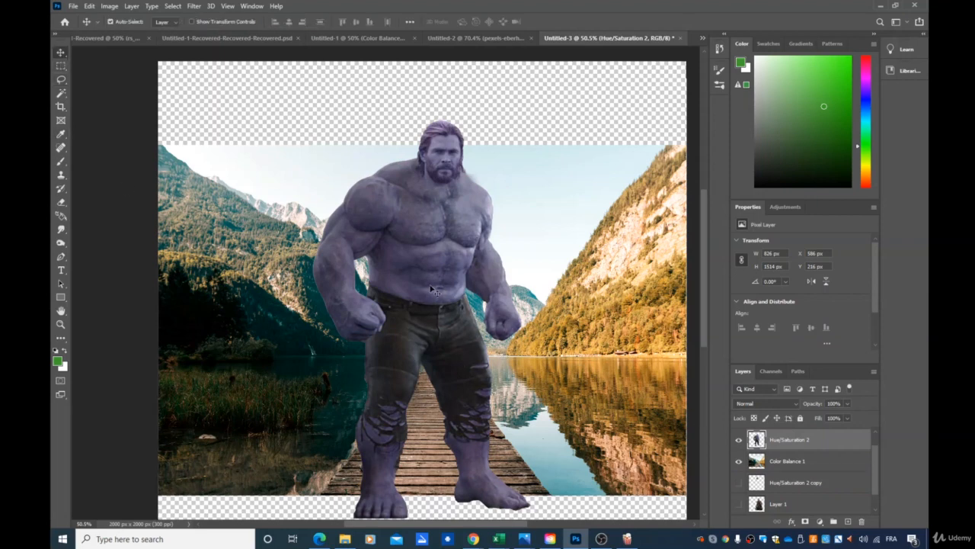
drag(429, 290, 438, 281)
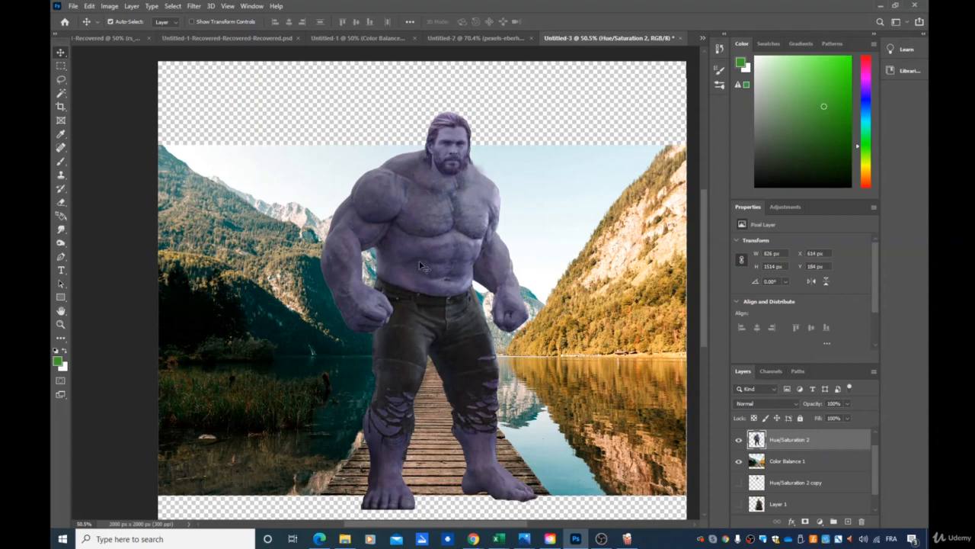
key(ctrl+t)
drag(321, 111, 387, 230)
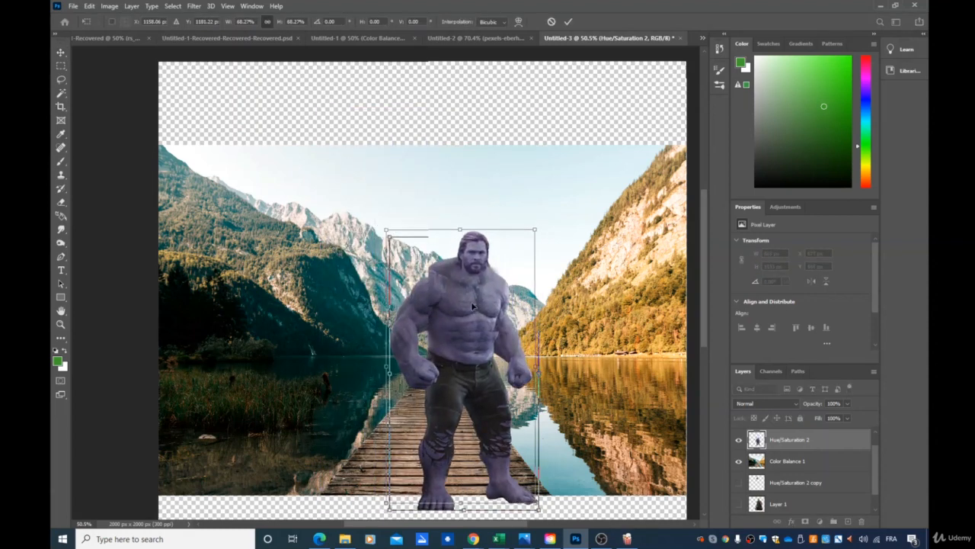
drag(473, 305, 458, 306)
drag(366, 222, 396, 265)
drag(455, 368, 436, 368)
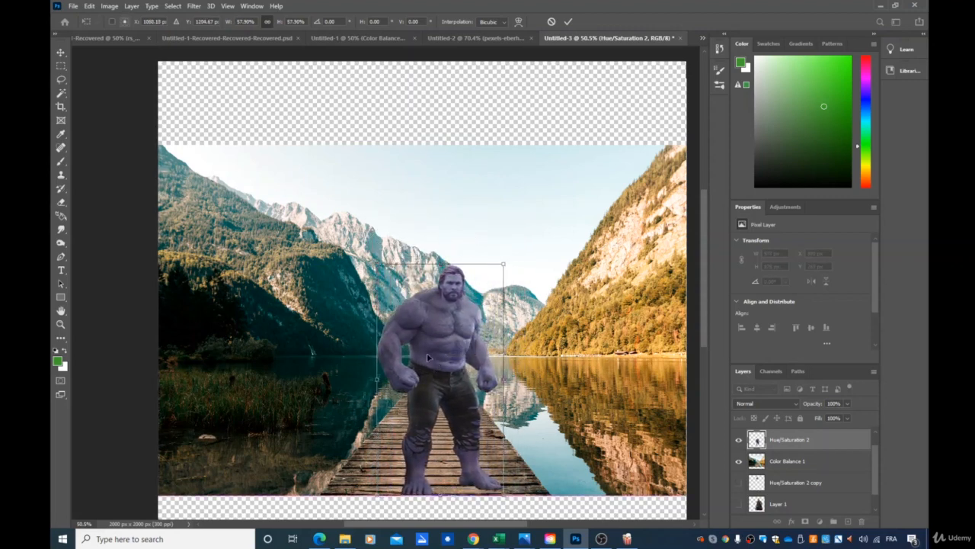
- Shrink the figure further to about 43.68% and reposition it farther back on the pier
drag(378, 267, 395, 295)
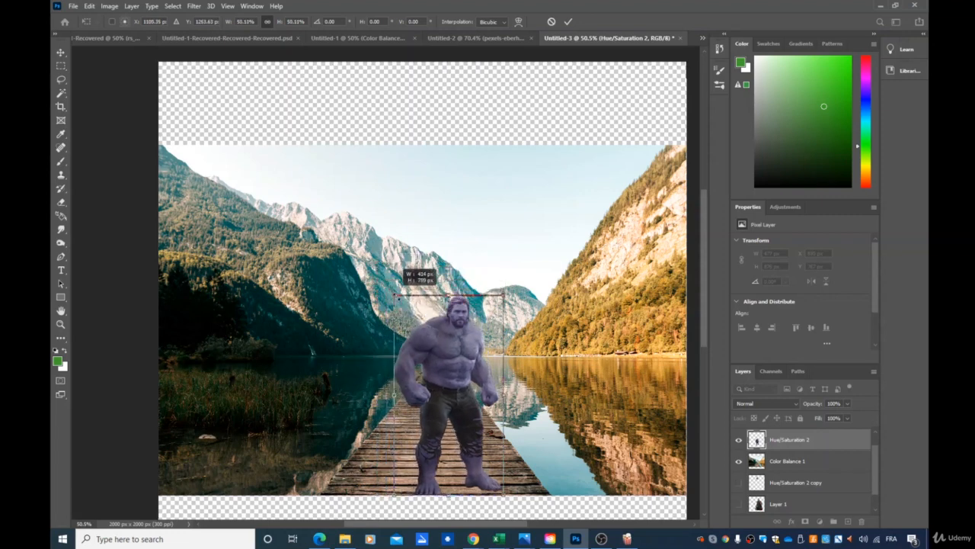
drag(450, 361, 444, 330)
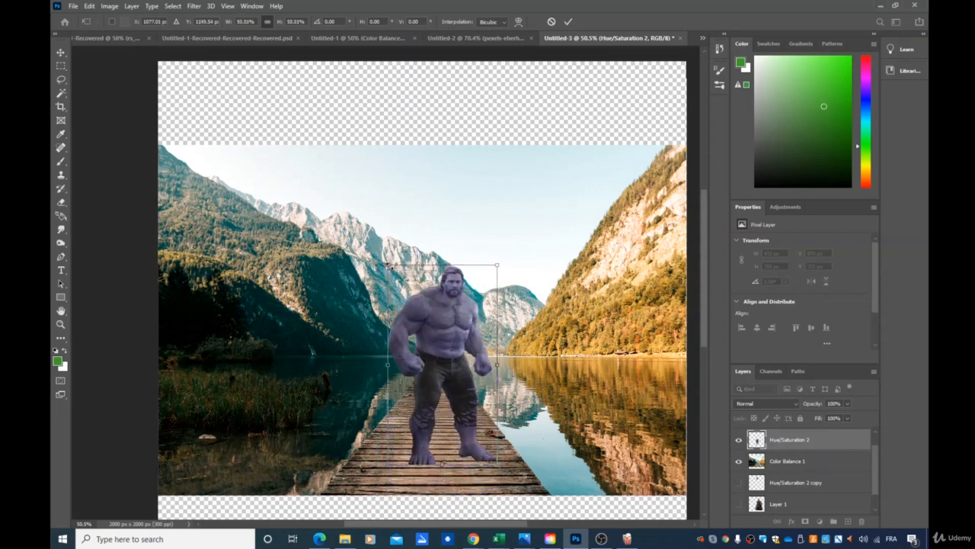
drag(388, 266, 401, 290)
drag(453, 363, 440, 359)
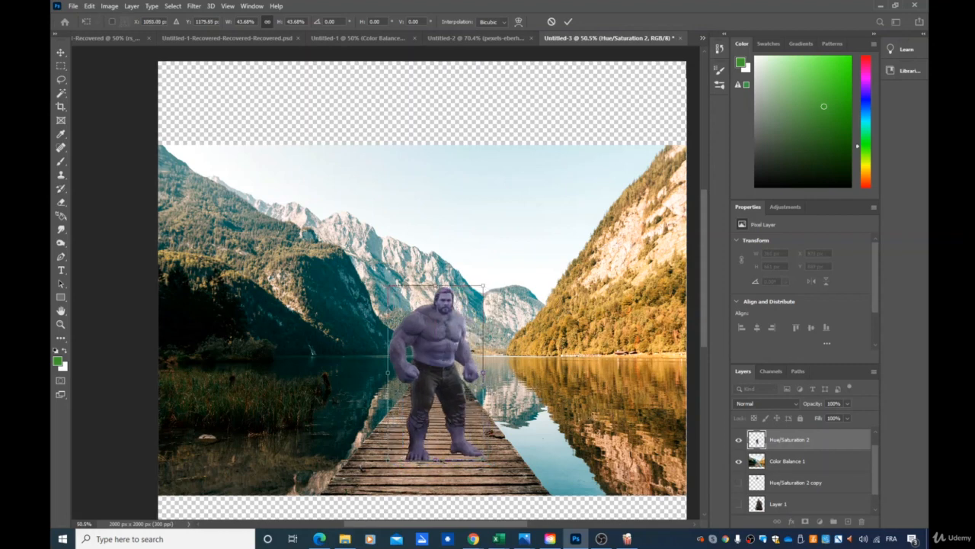
- Position the figure near the front of the pier at about X 870 px, Y 927 px and apply the transform
scroll(593, 415, left, 1)
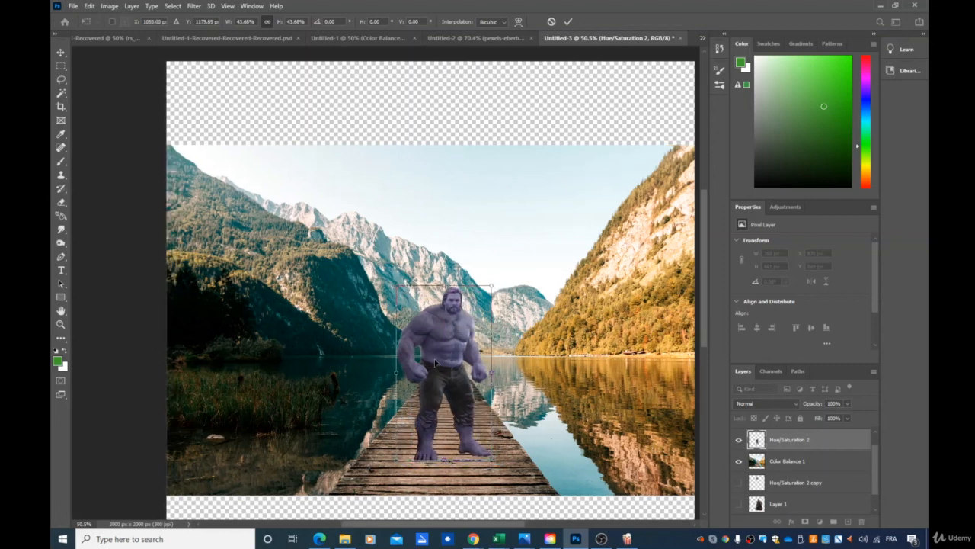
drag(435, 363, 439, 395)
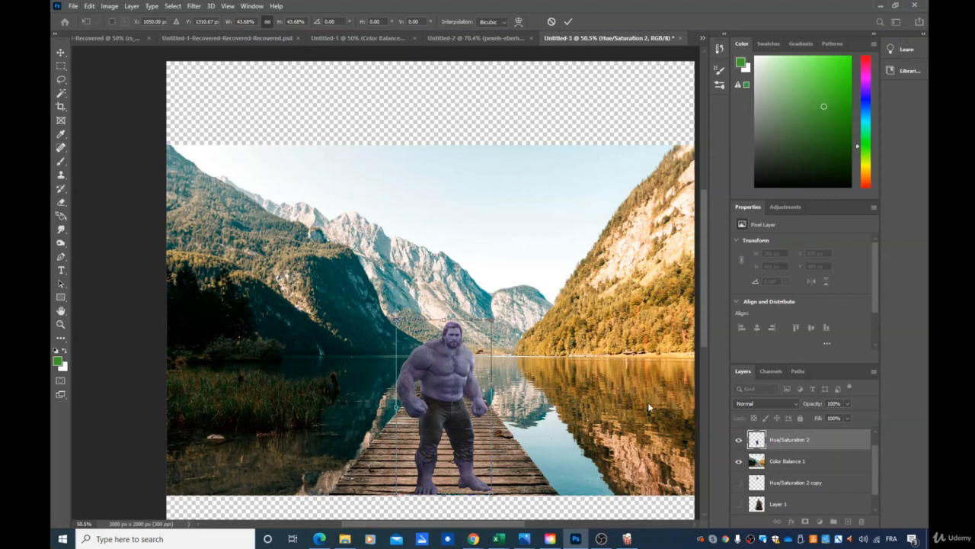
drag(450, 365, 461, 334)
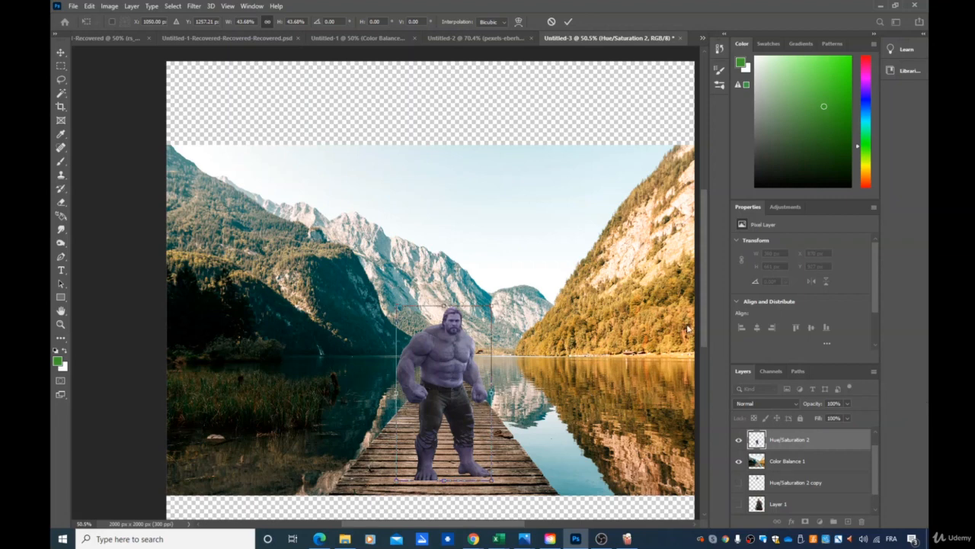
drag(702, 302, 706, 320)
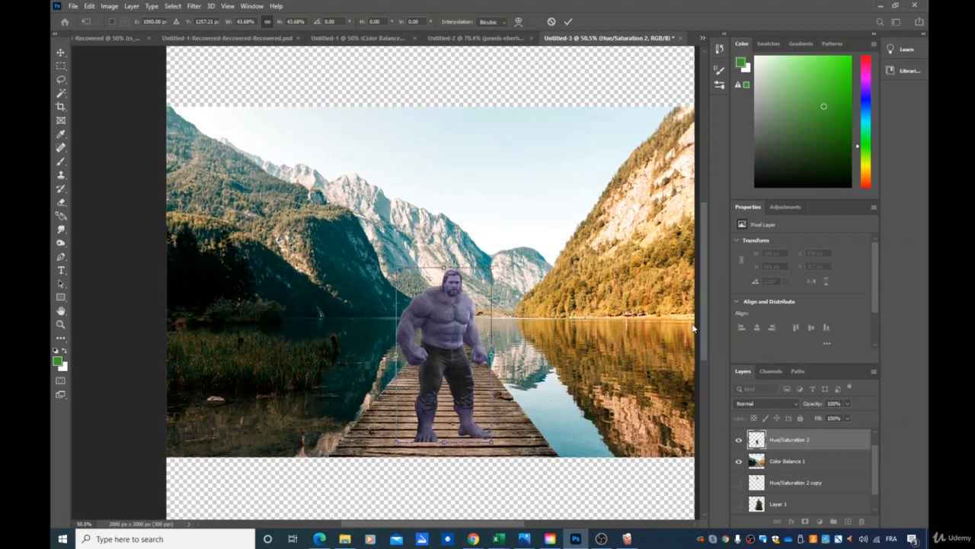
scroll(421, 305, up, 2)
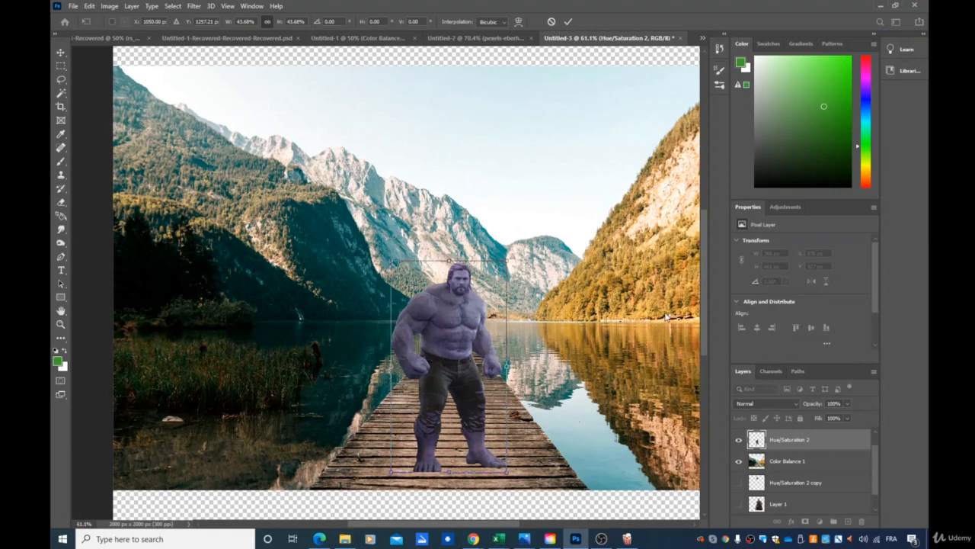
key(alt+space)
key(Escape)
key(Return)
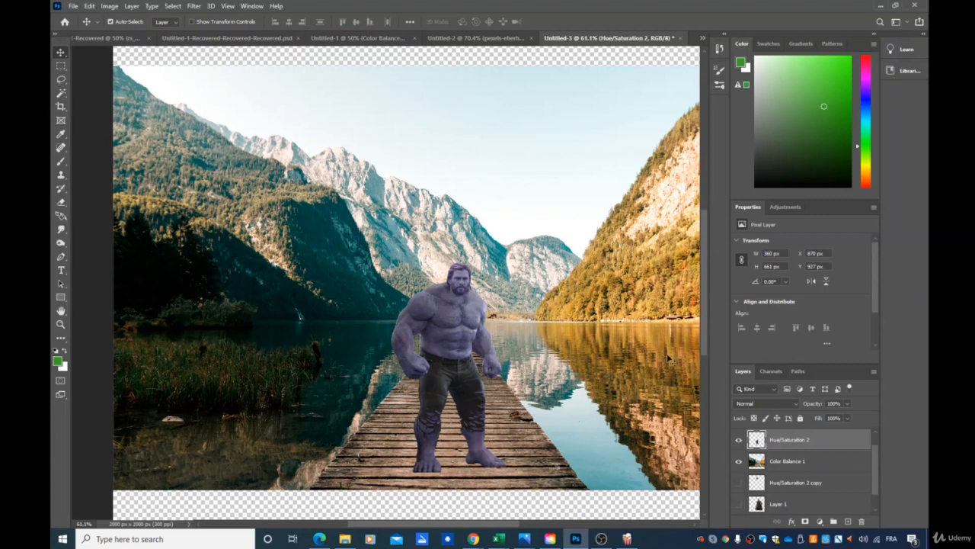
drag(501, 526, 515, 527)
scroll(518, 385, down, 3)
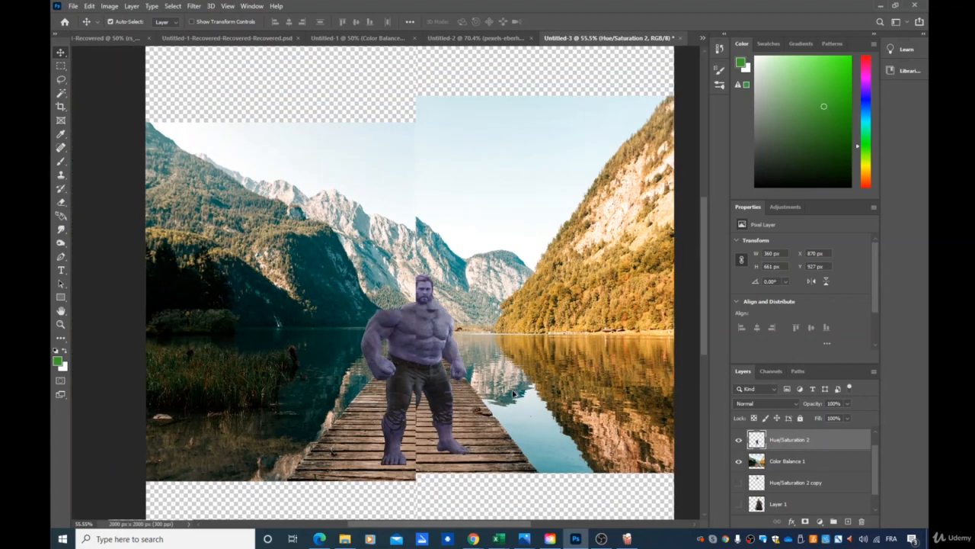
scroll(680, 388, down, 1)
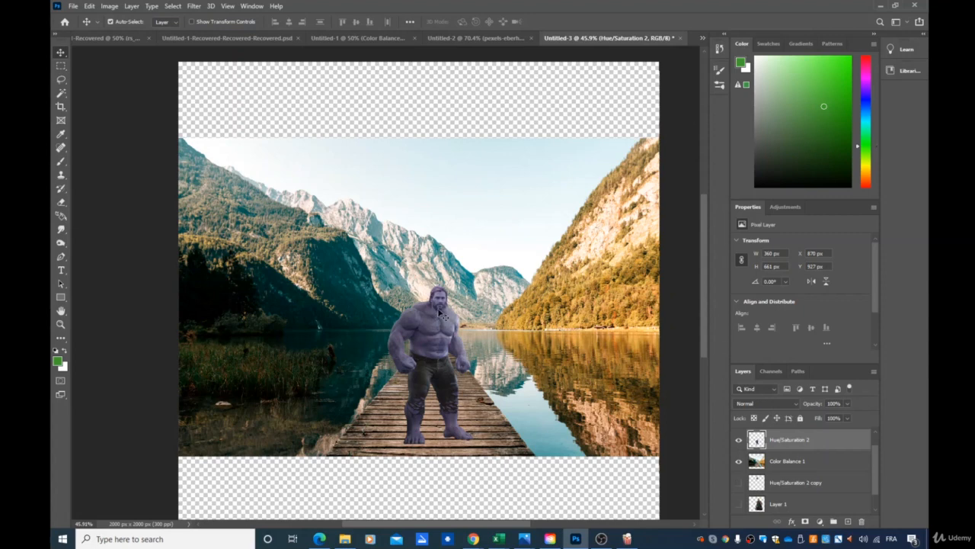
scroll(450, 304, up, 5)
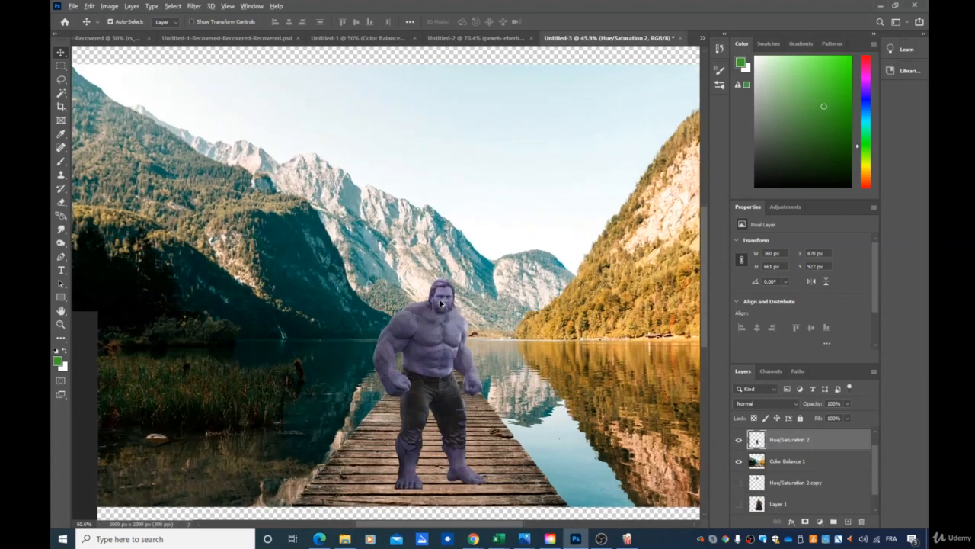
scroll(483, 304, up, 3)
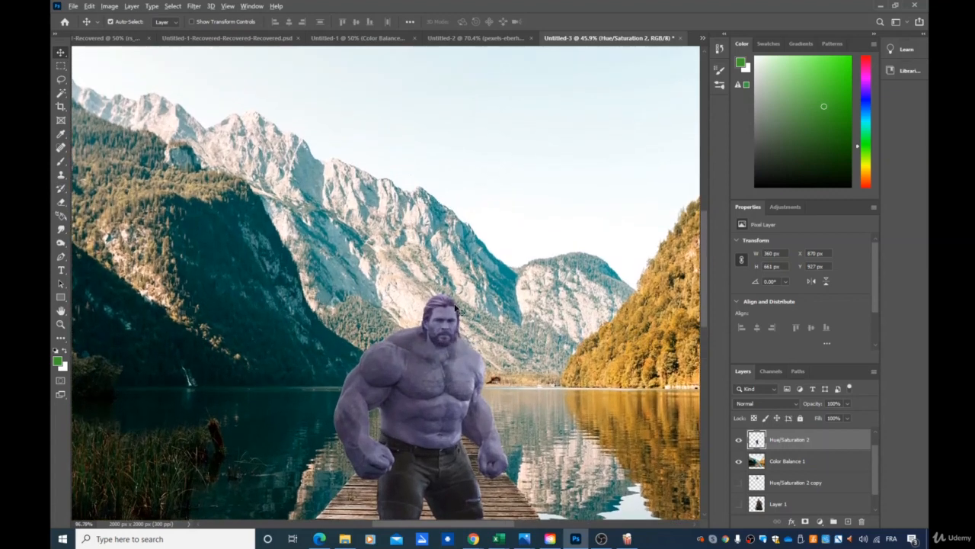